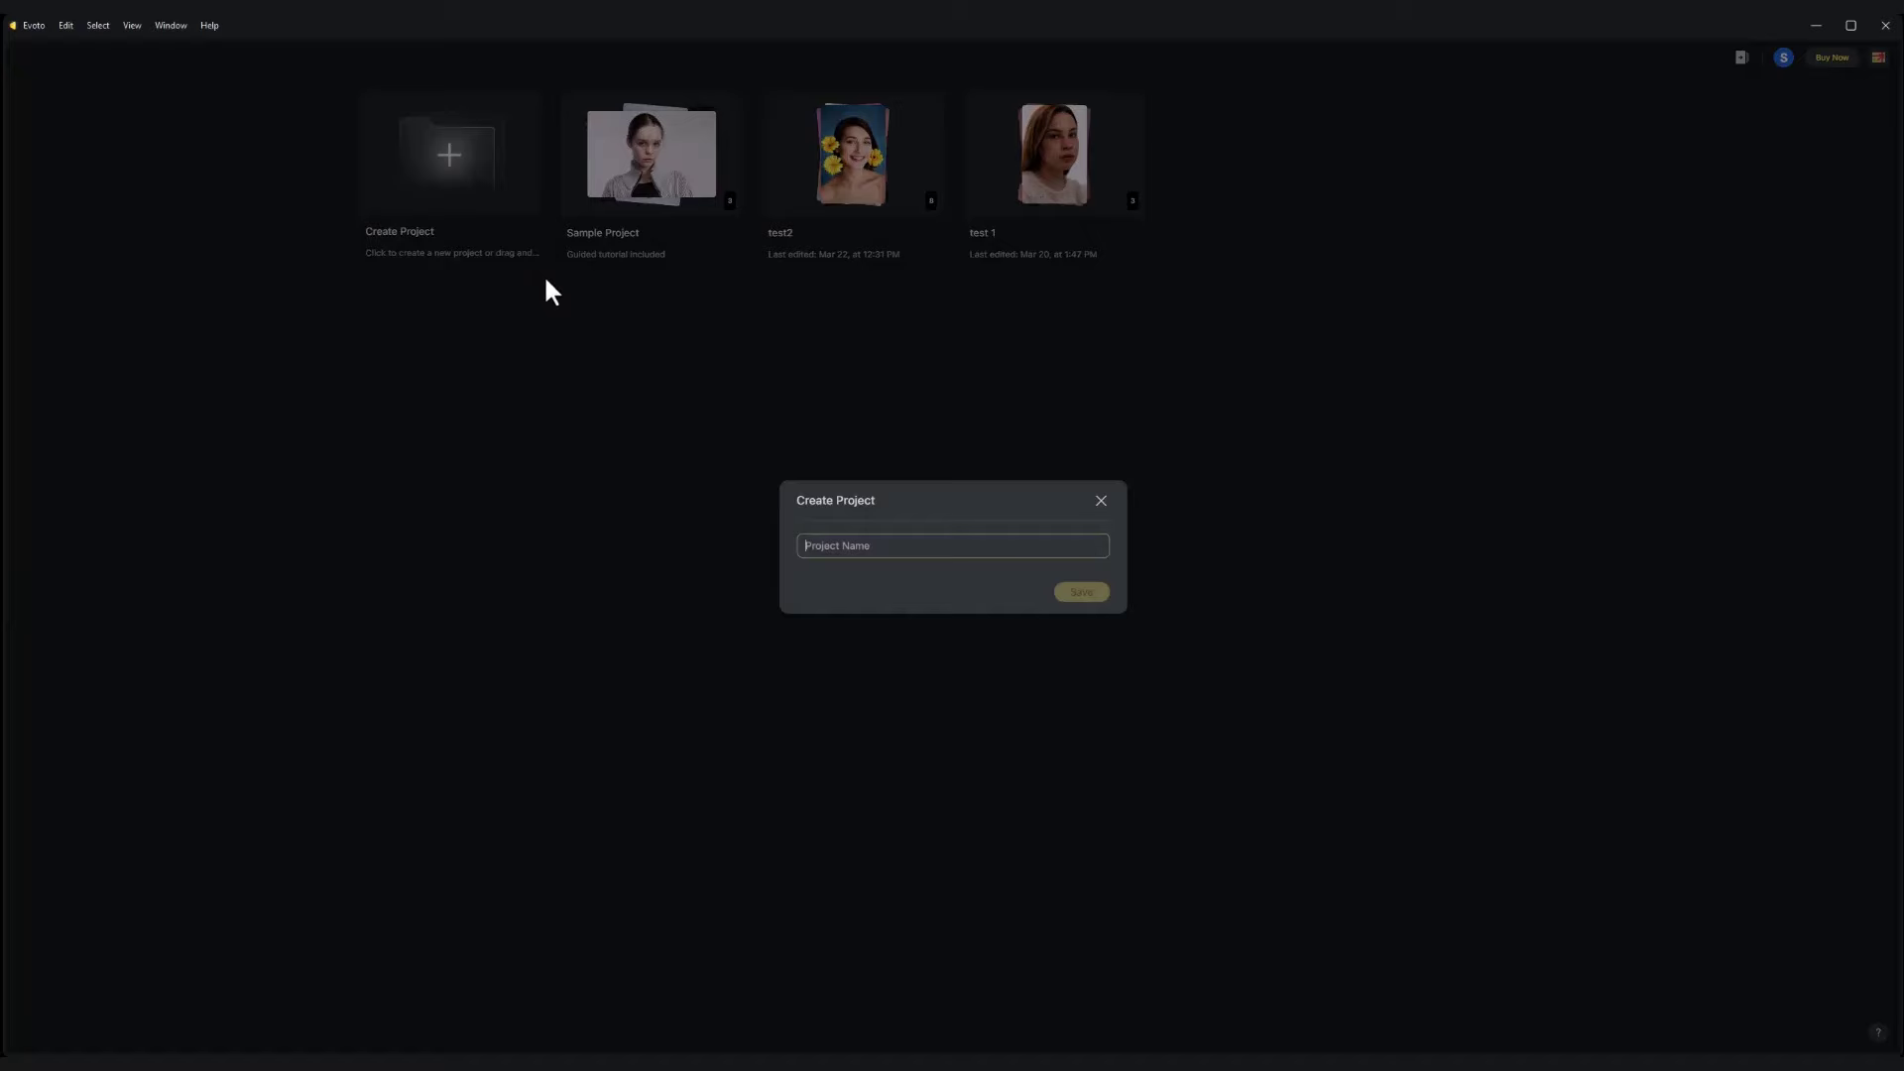
type("test")
type(" 3")
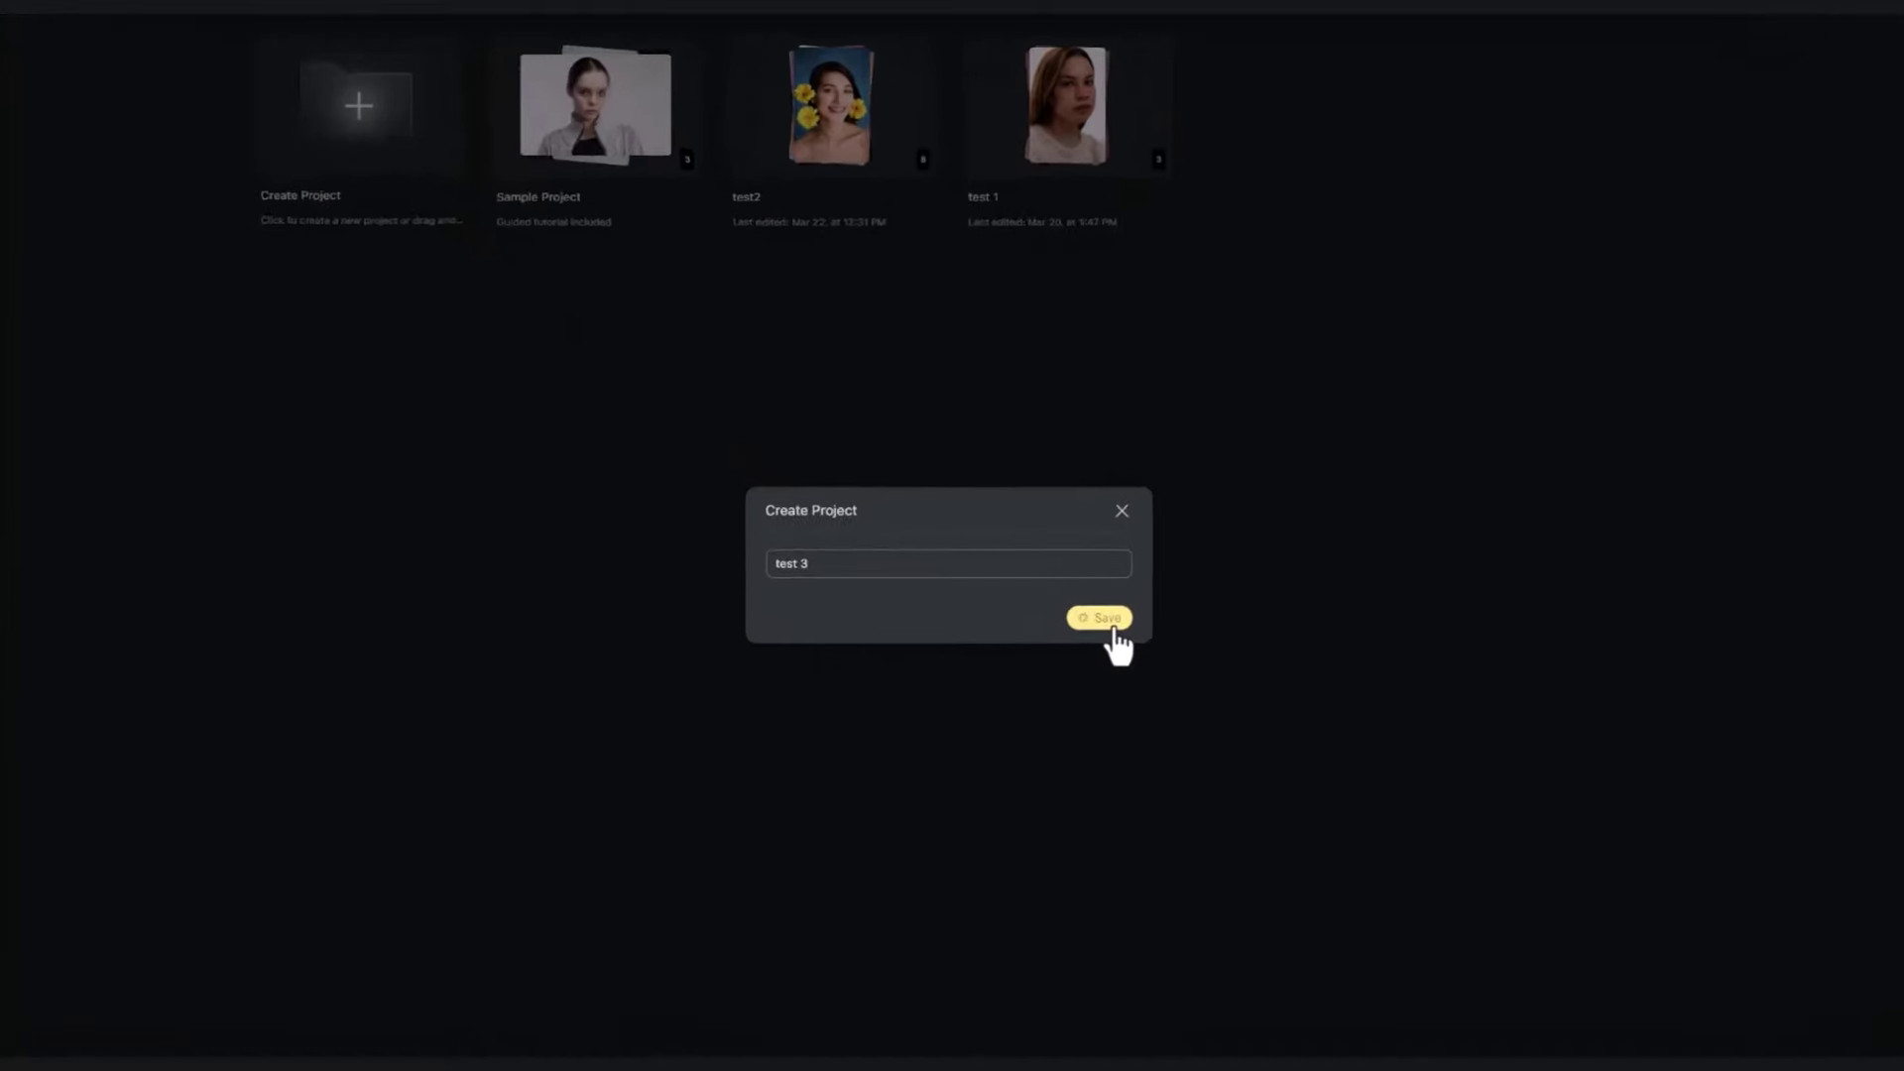
Step: Save the new project 'test 3' and import the evoto photo folder from Downloads
left_click(1091, 595)
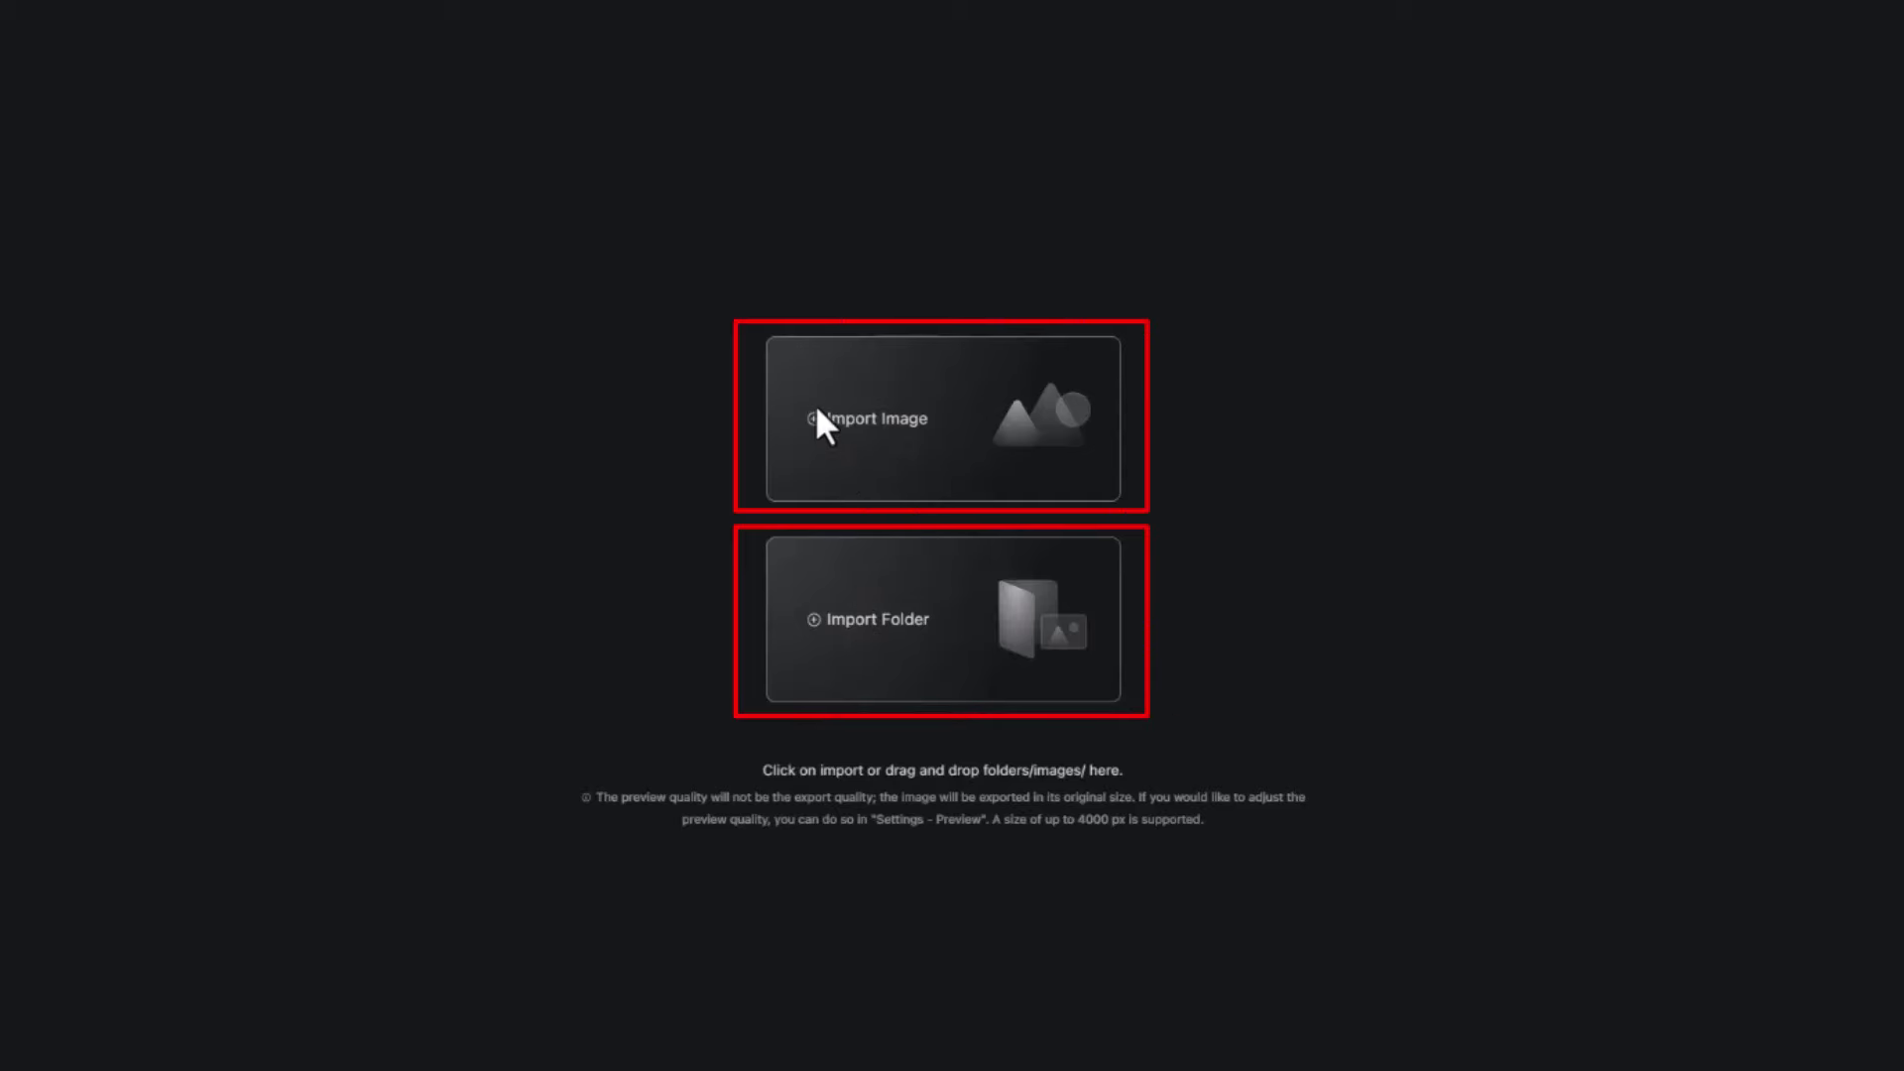
left_click(871, 621)
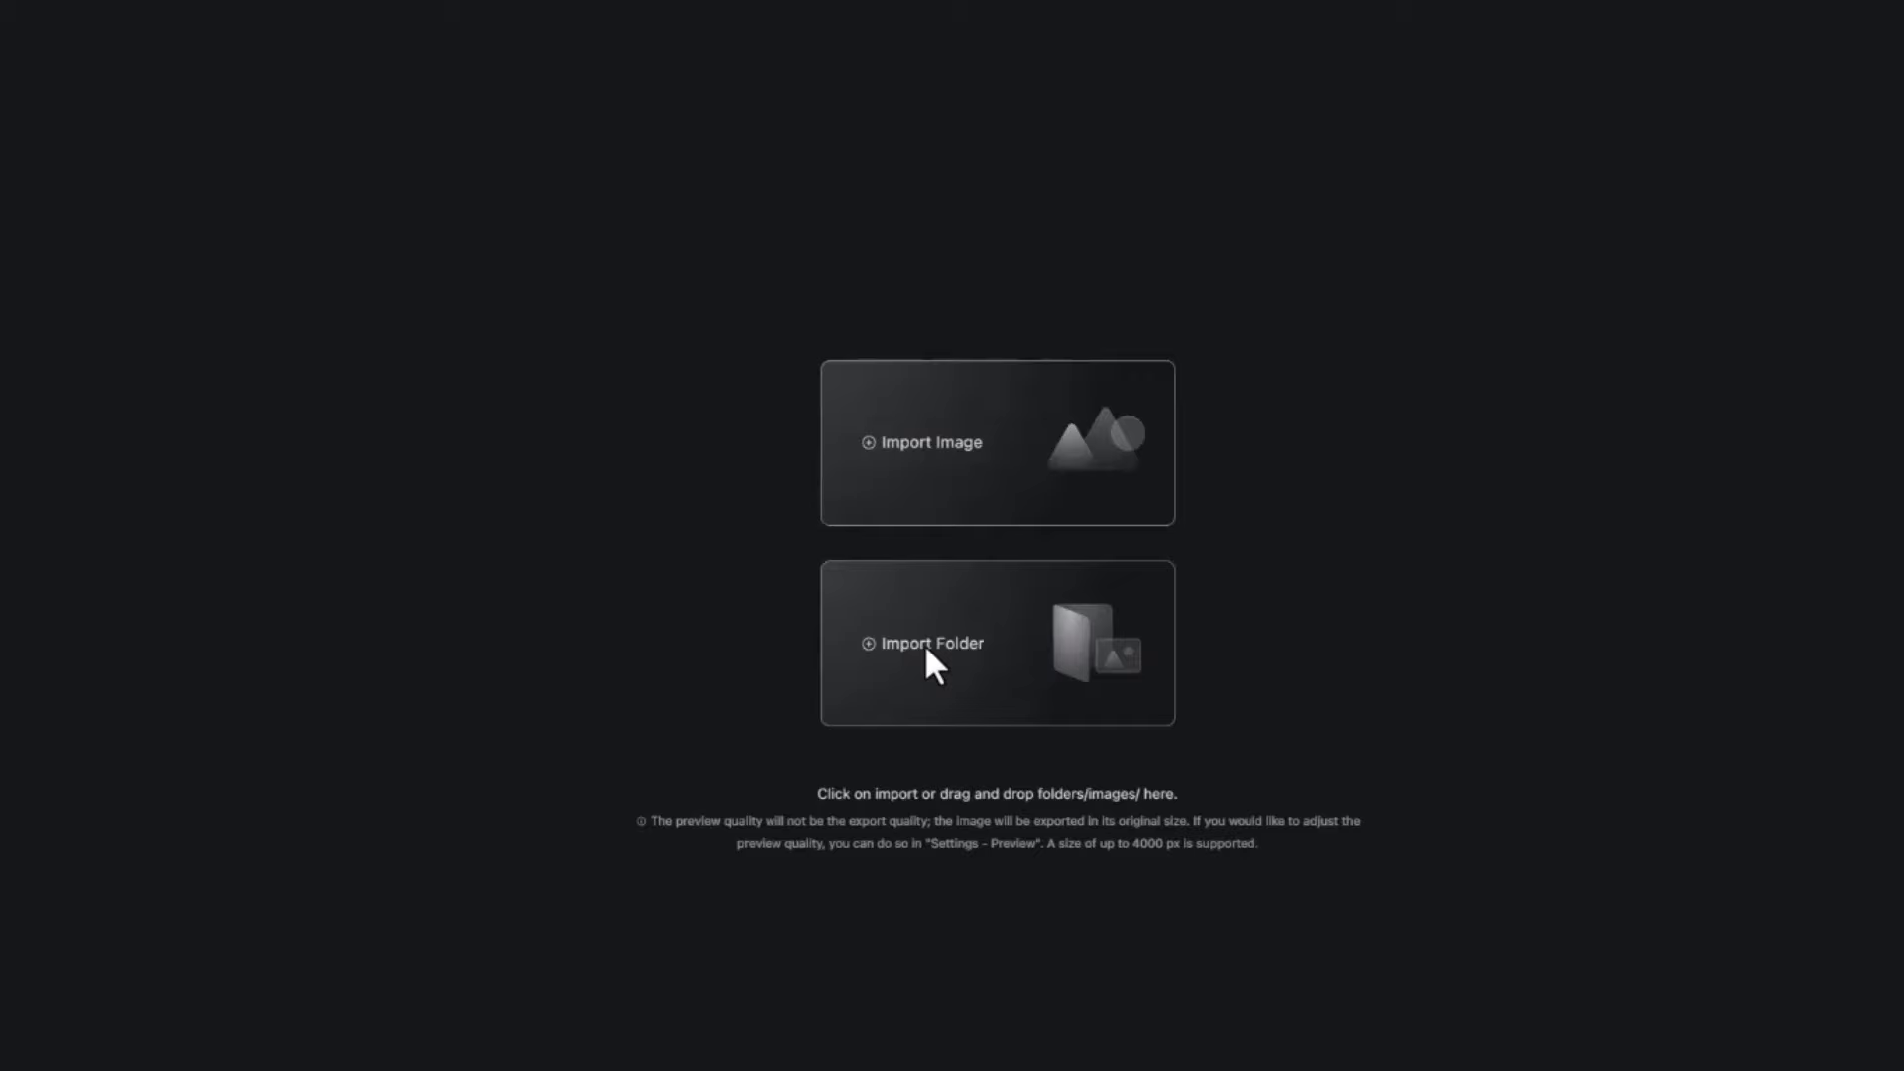
left_click(404, 336)
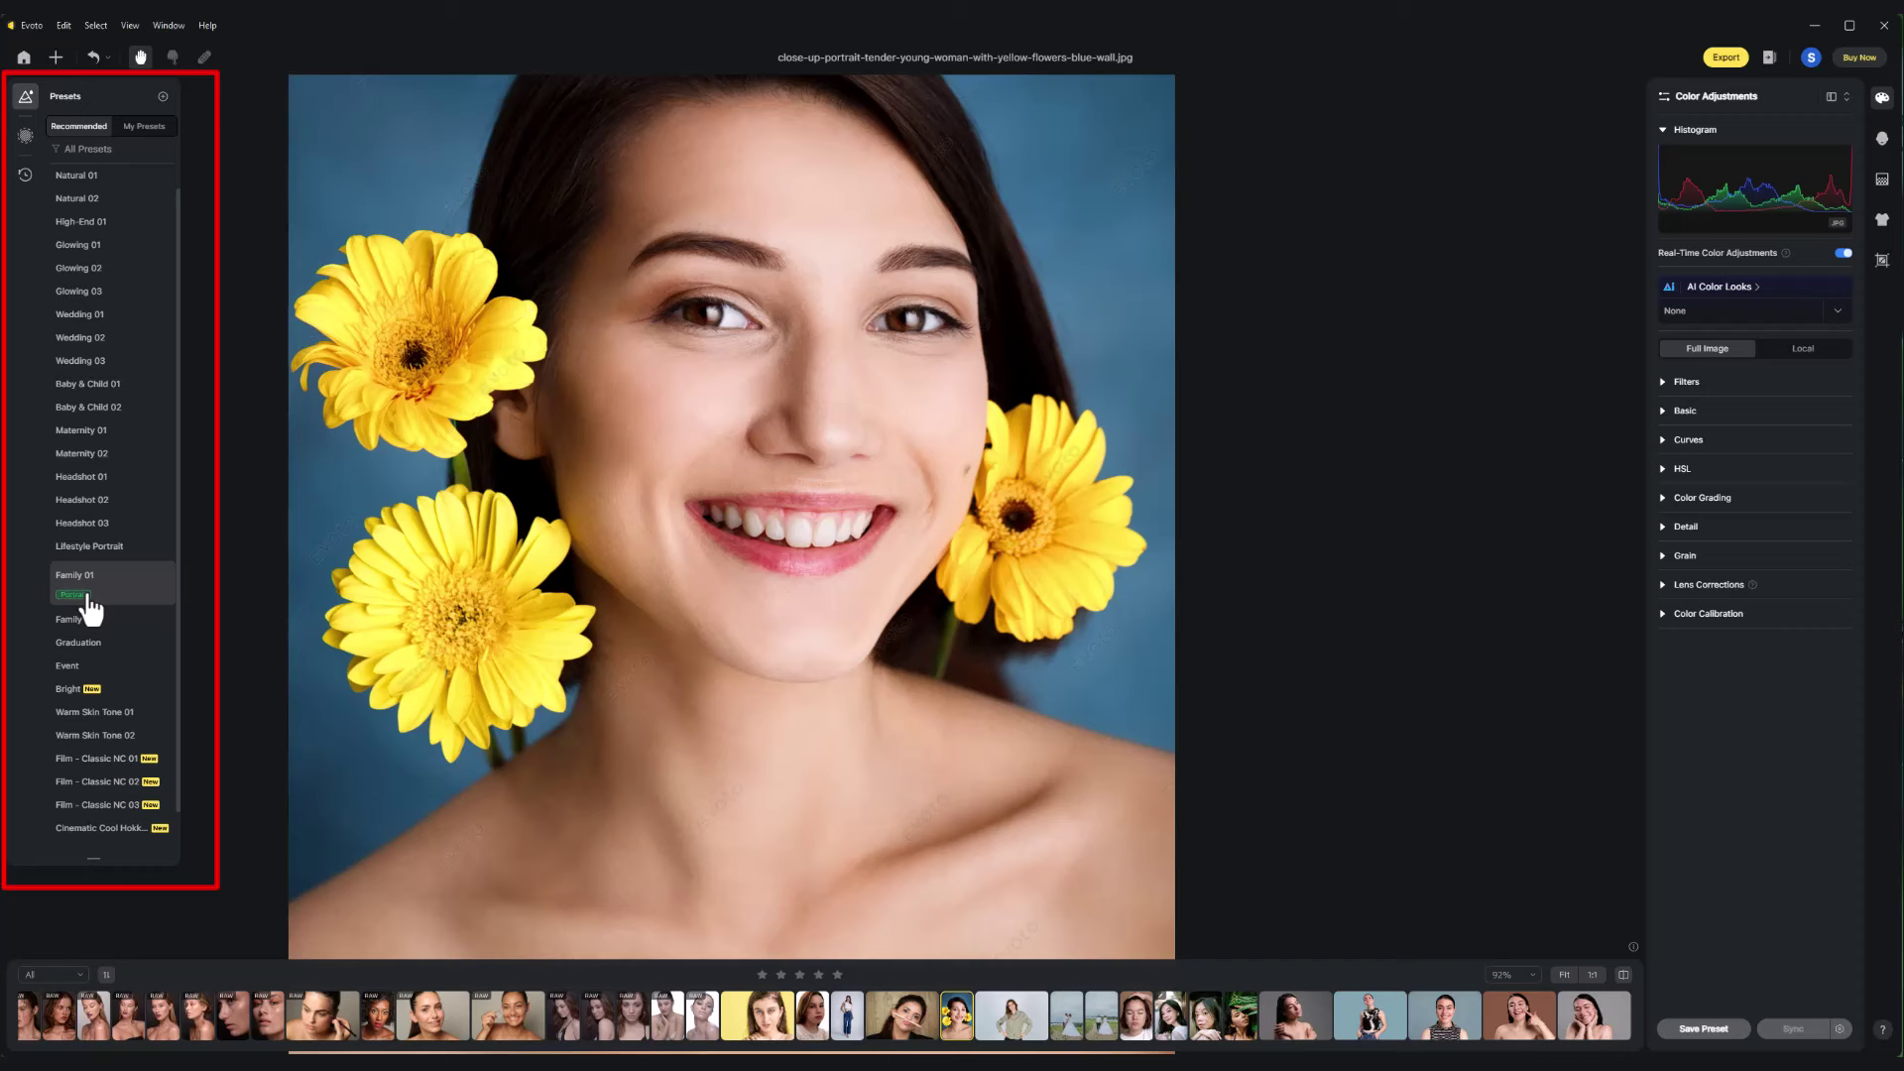
Step: Try the Glowing 03 preset and several filters, including P06, then reset the filter
left_click(90, 361)
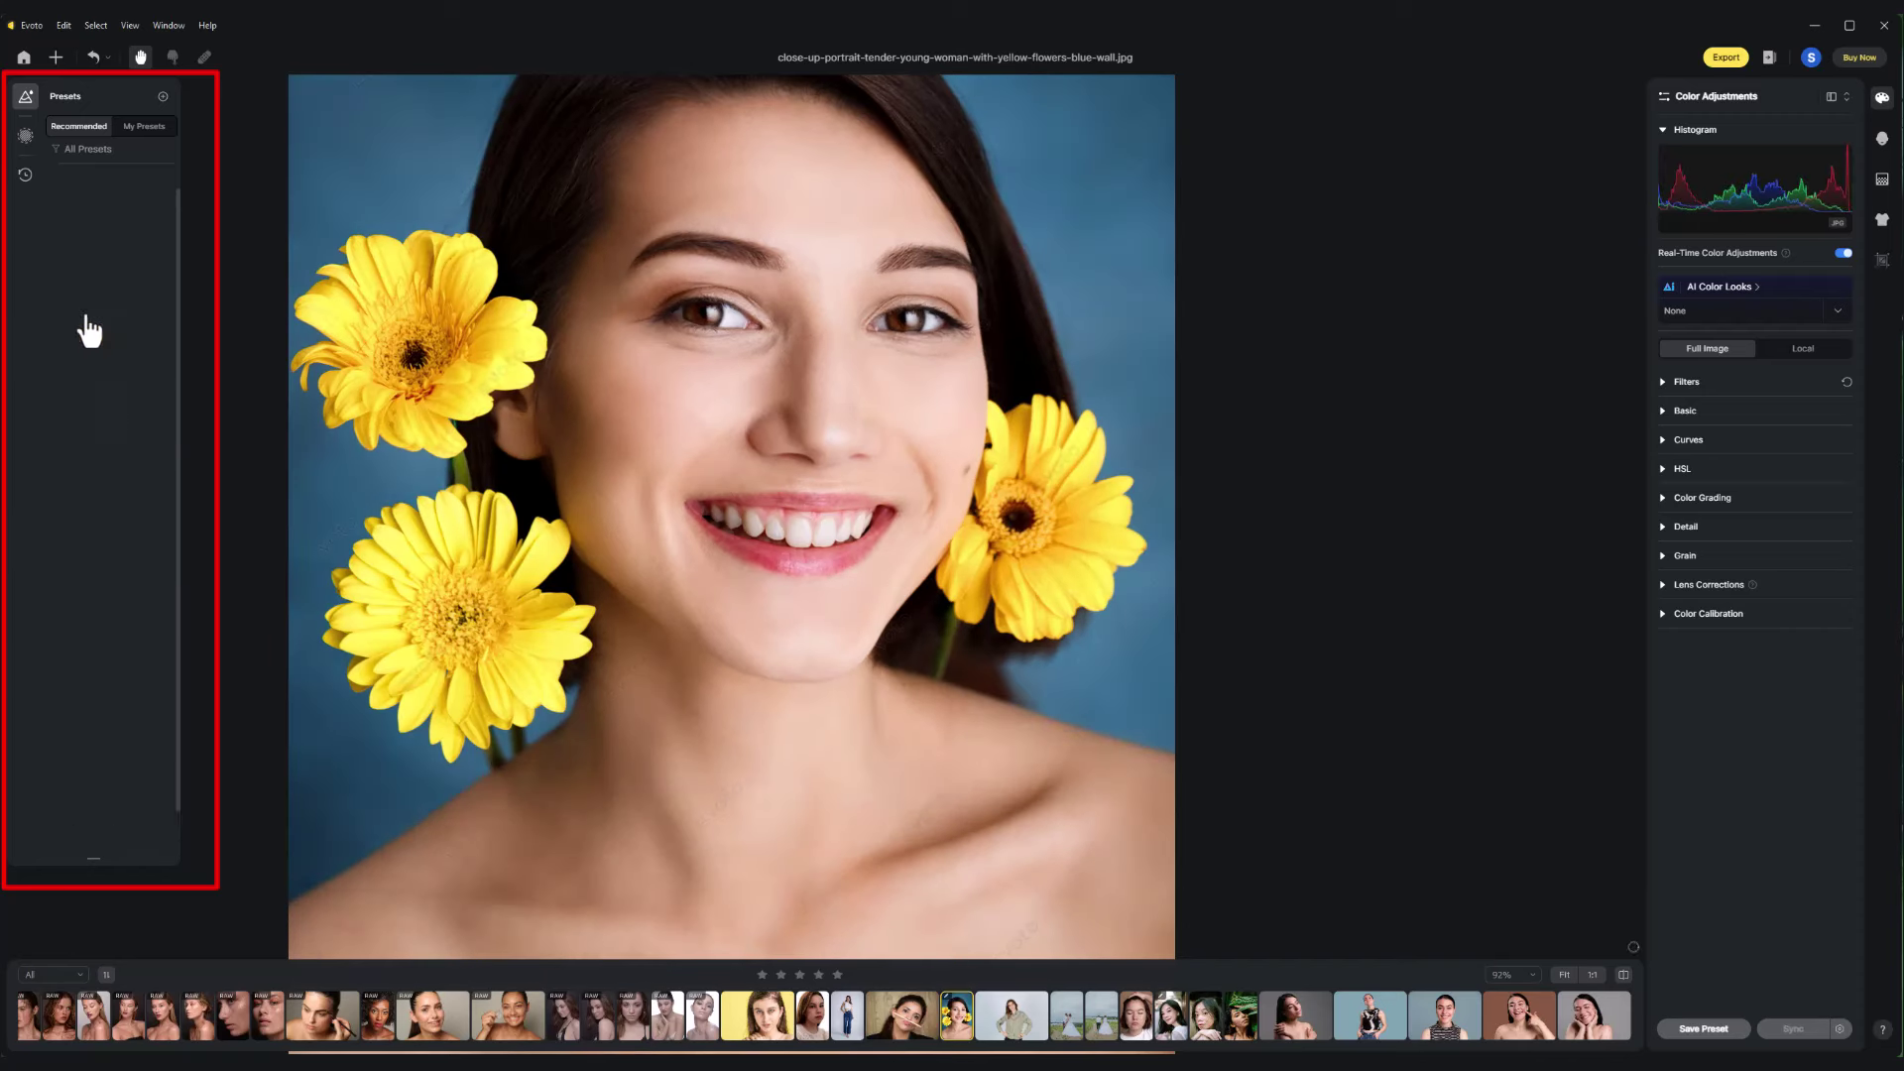
left_click(85, 302)
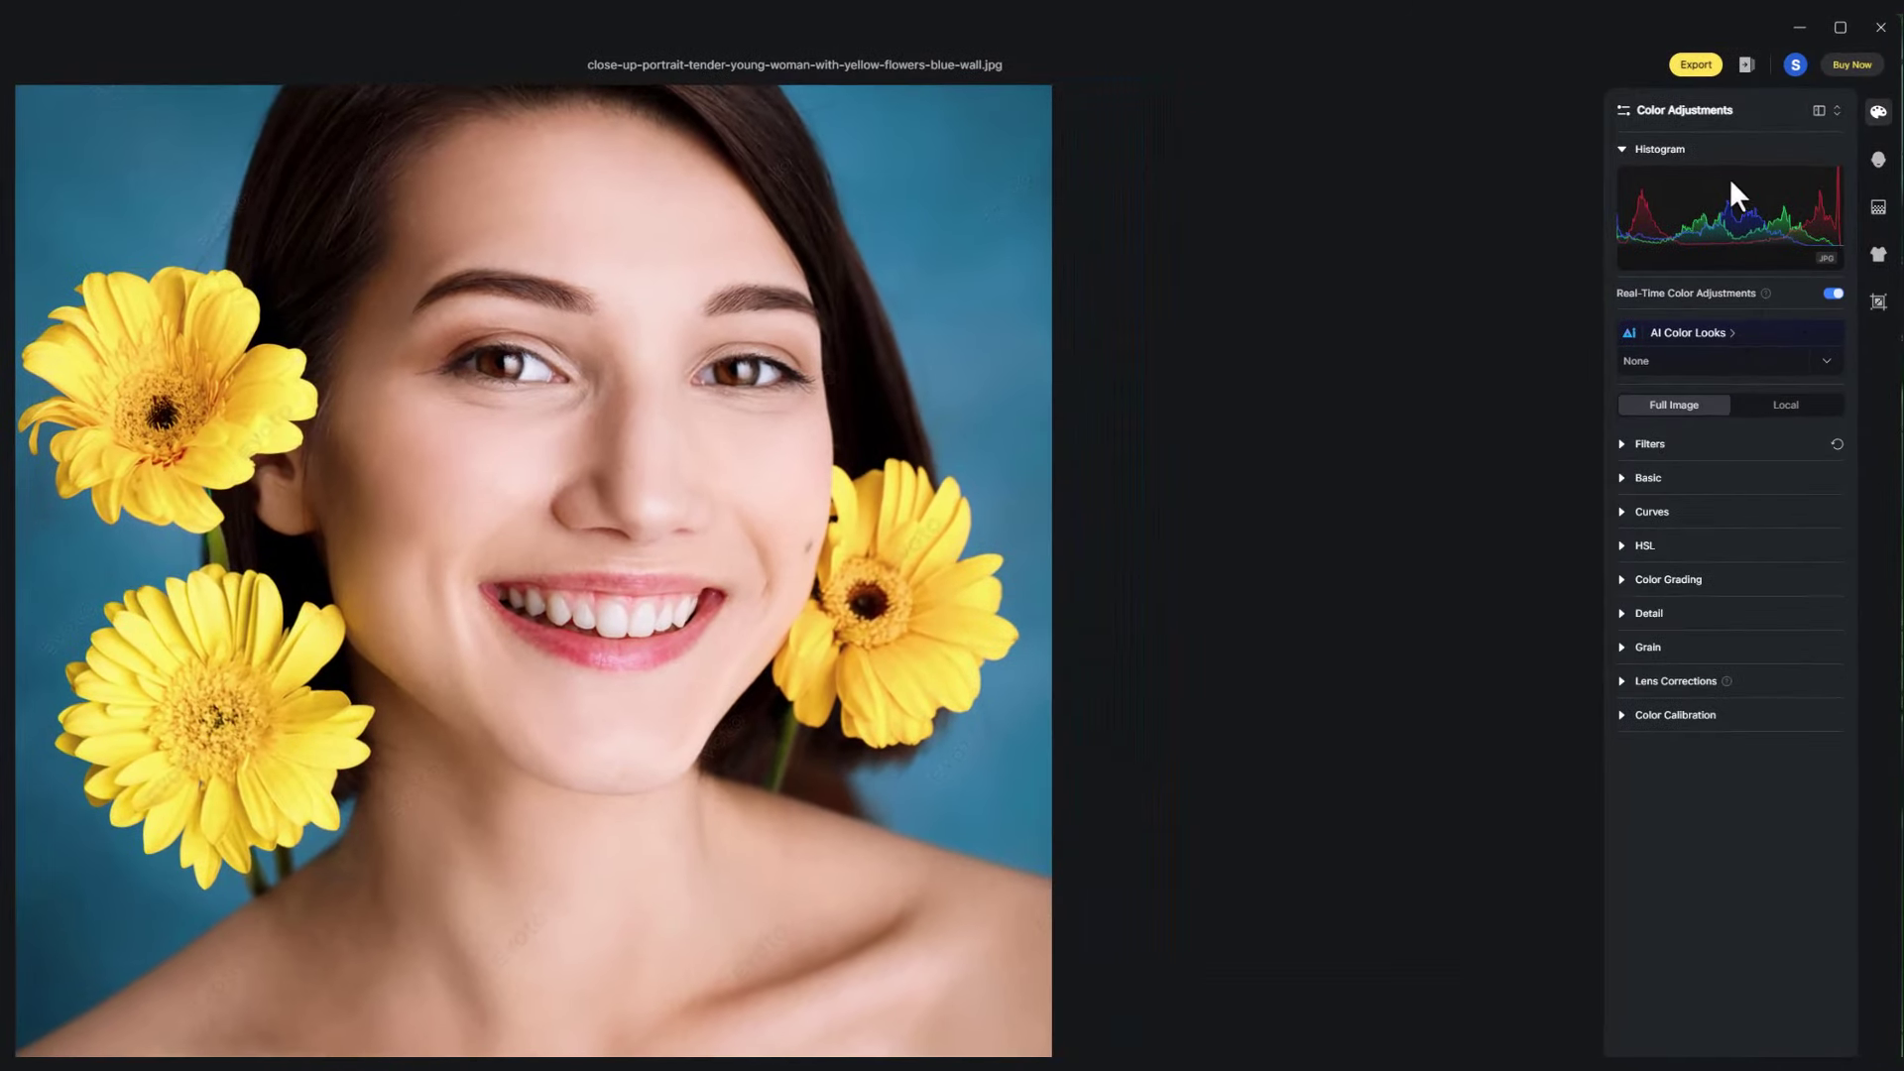
left_click(1625, 443)
left_click(1749, 504)
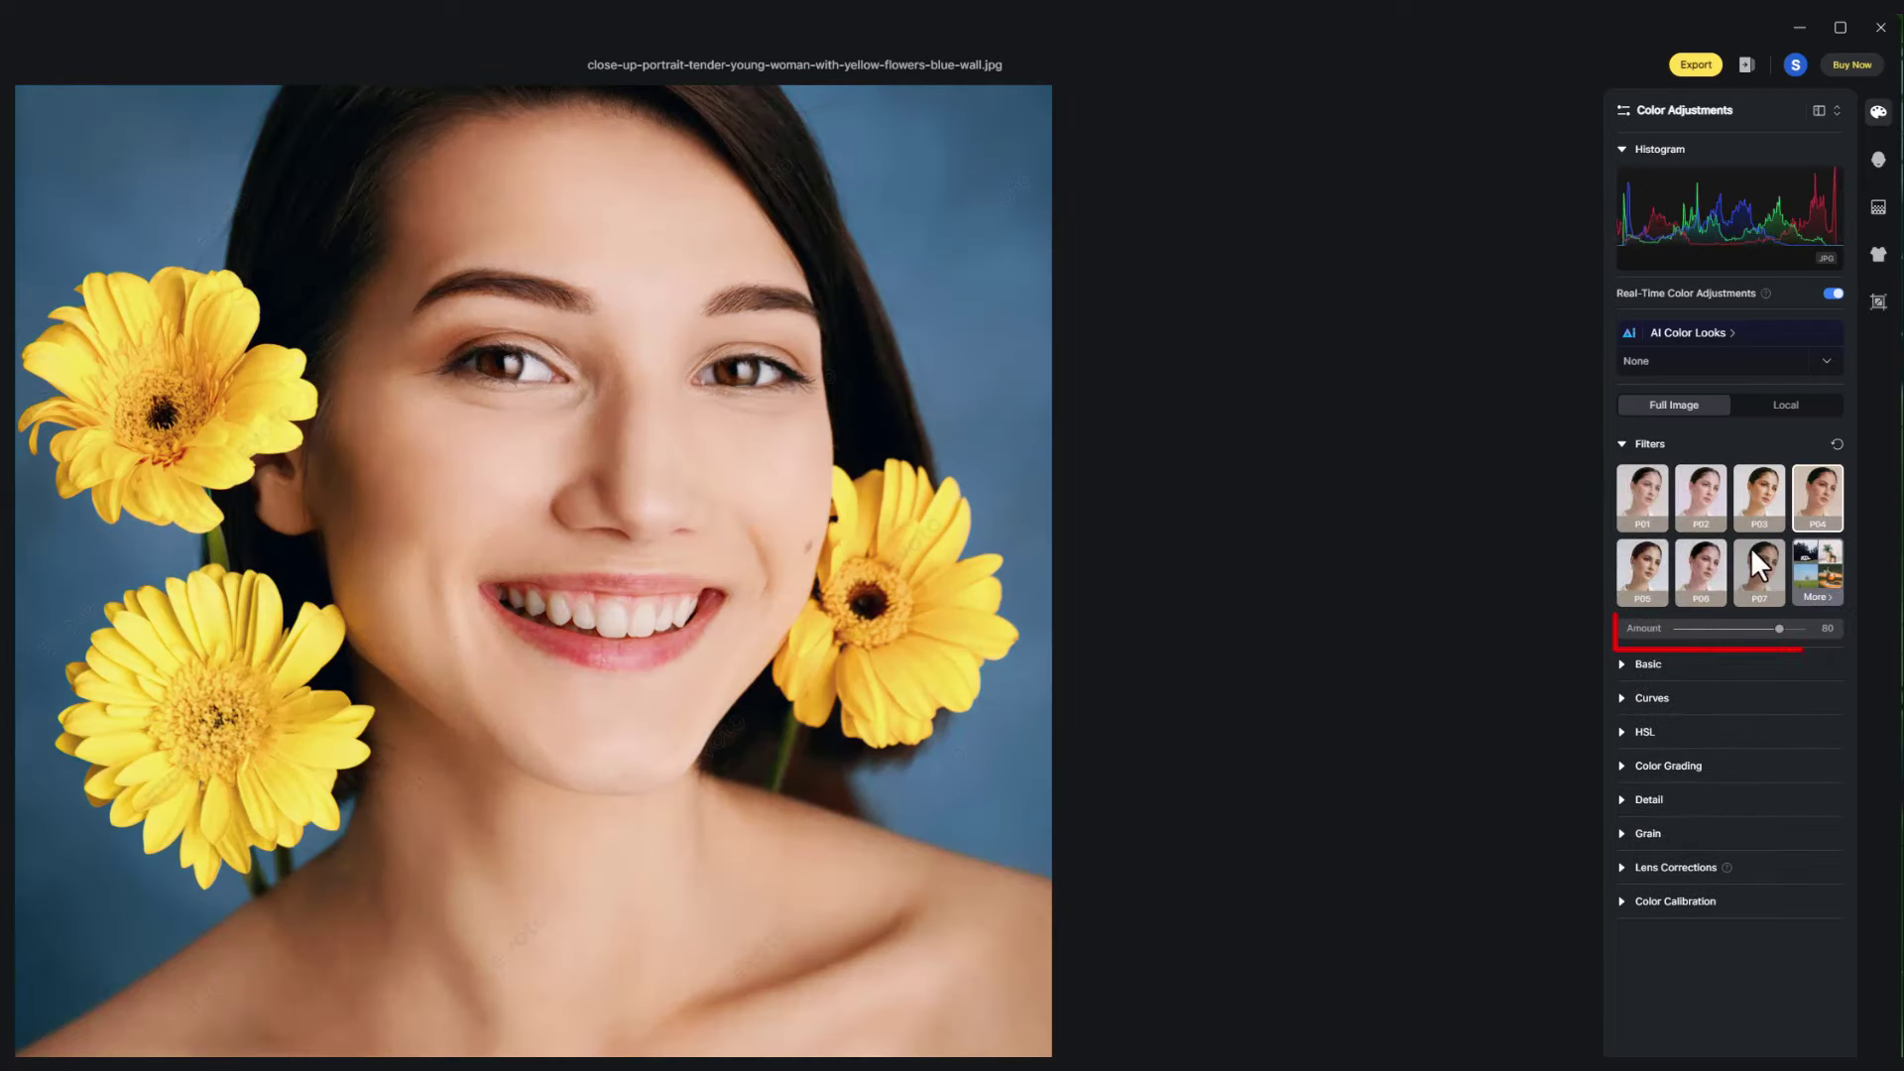
left_click(1751, 547)
left_click(1696, 564)
left_click(1833, 445)
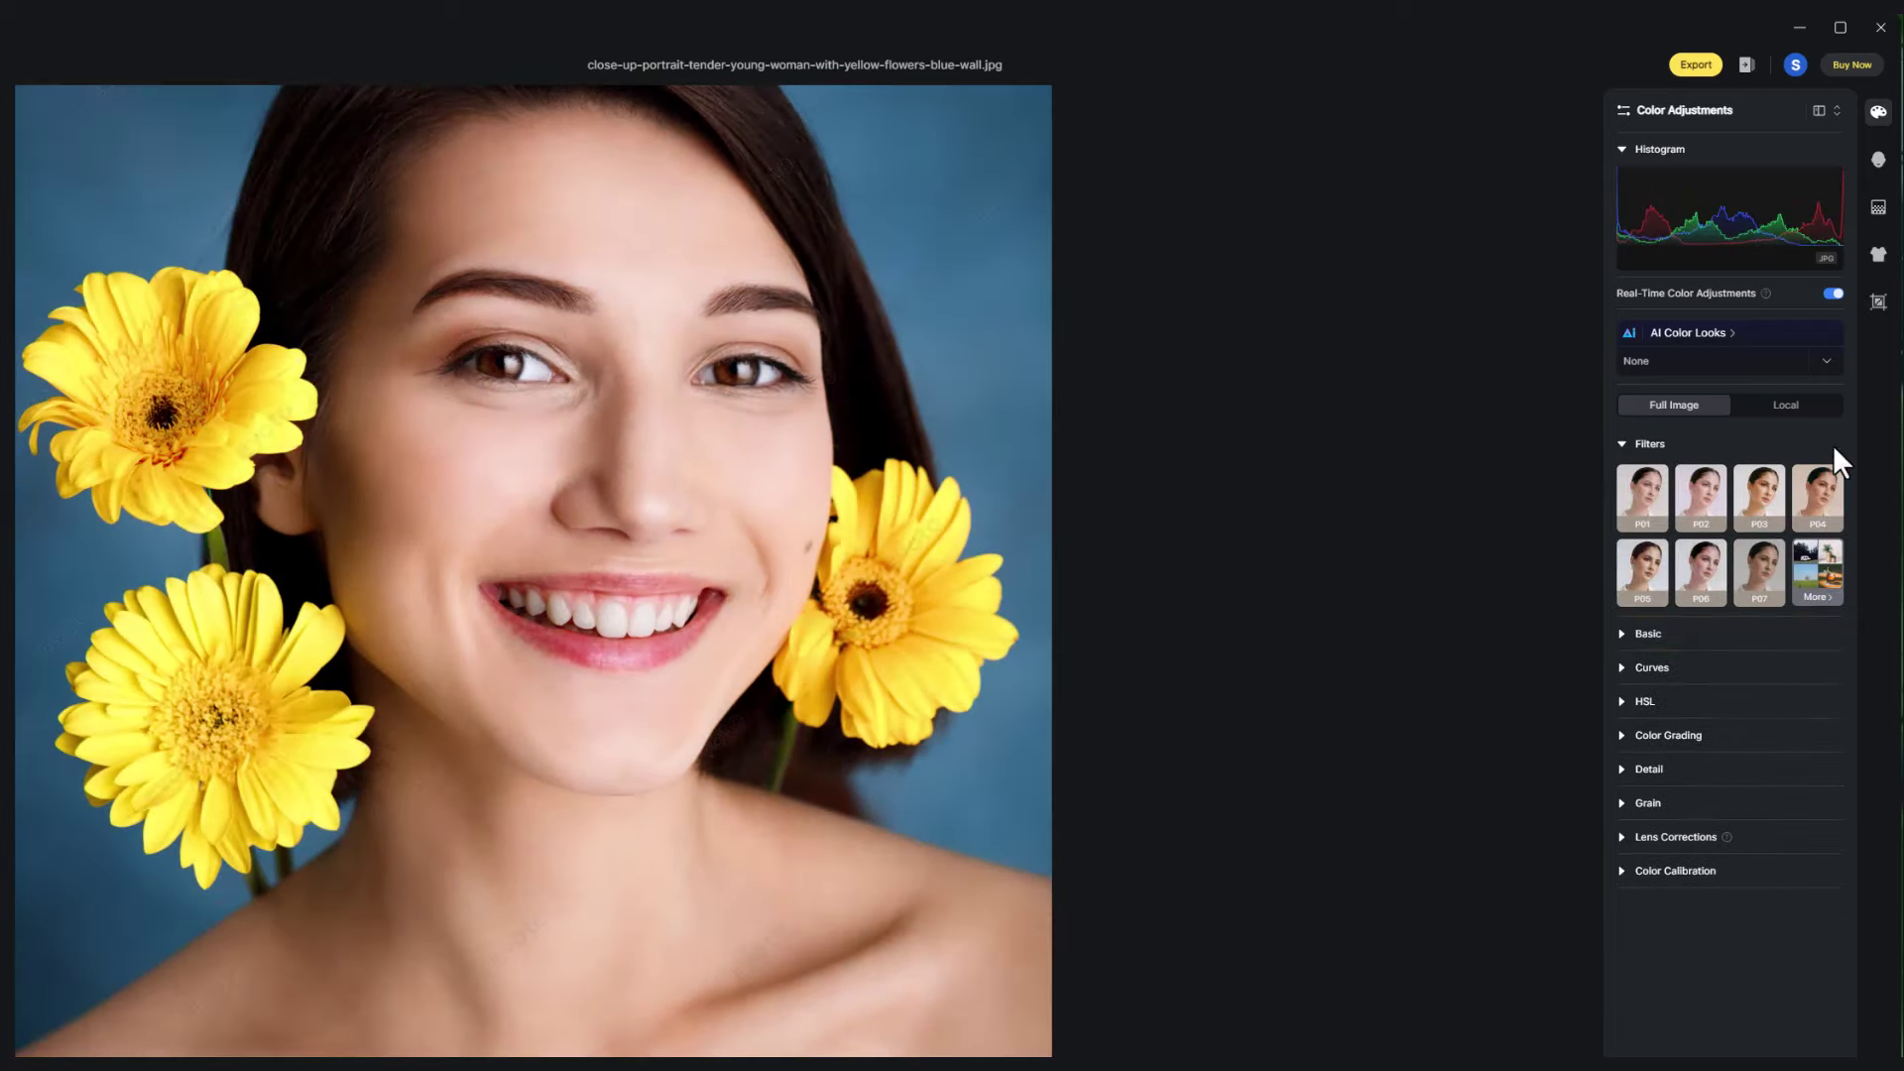
left_click(1622, 444)
Step: Try the Neutral and Vivid Light AI colour looks, then apply Olive Green Film
left_click(1624, 479)
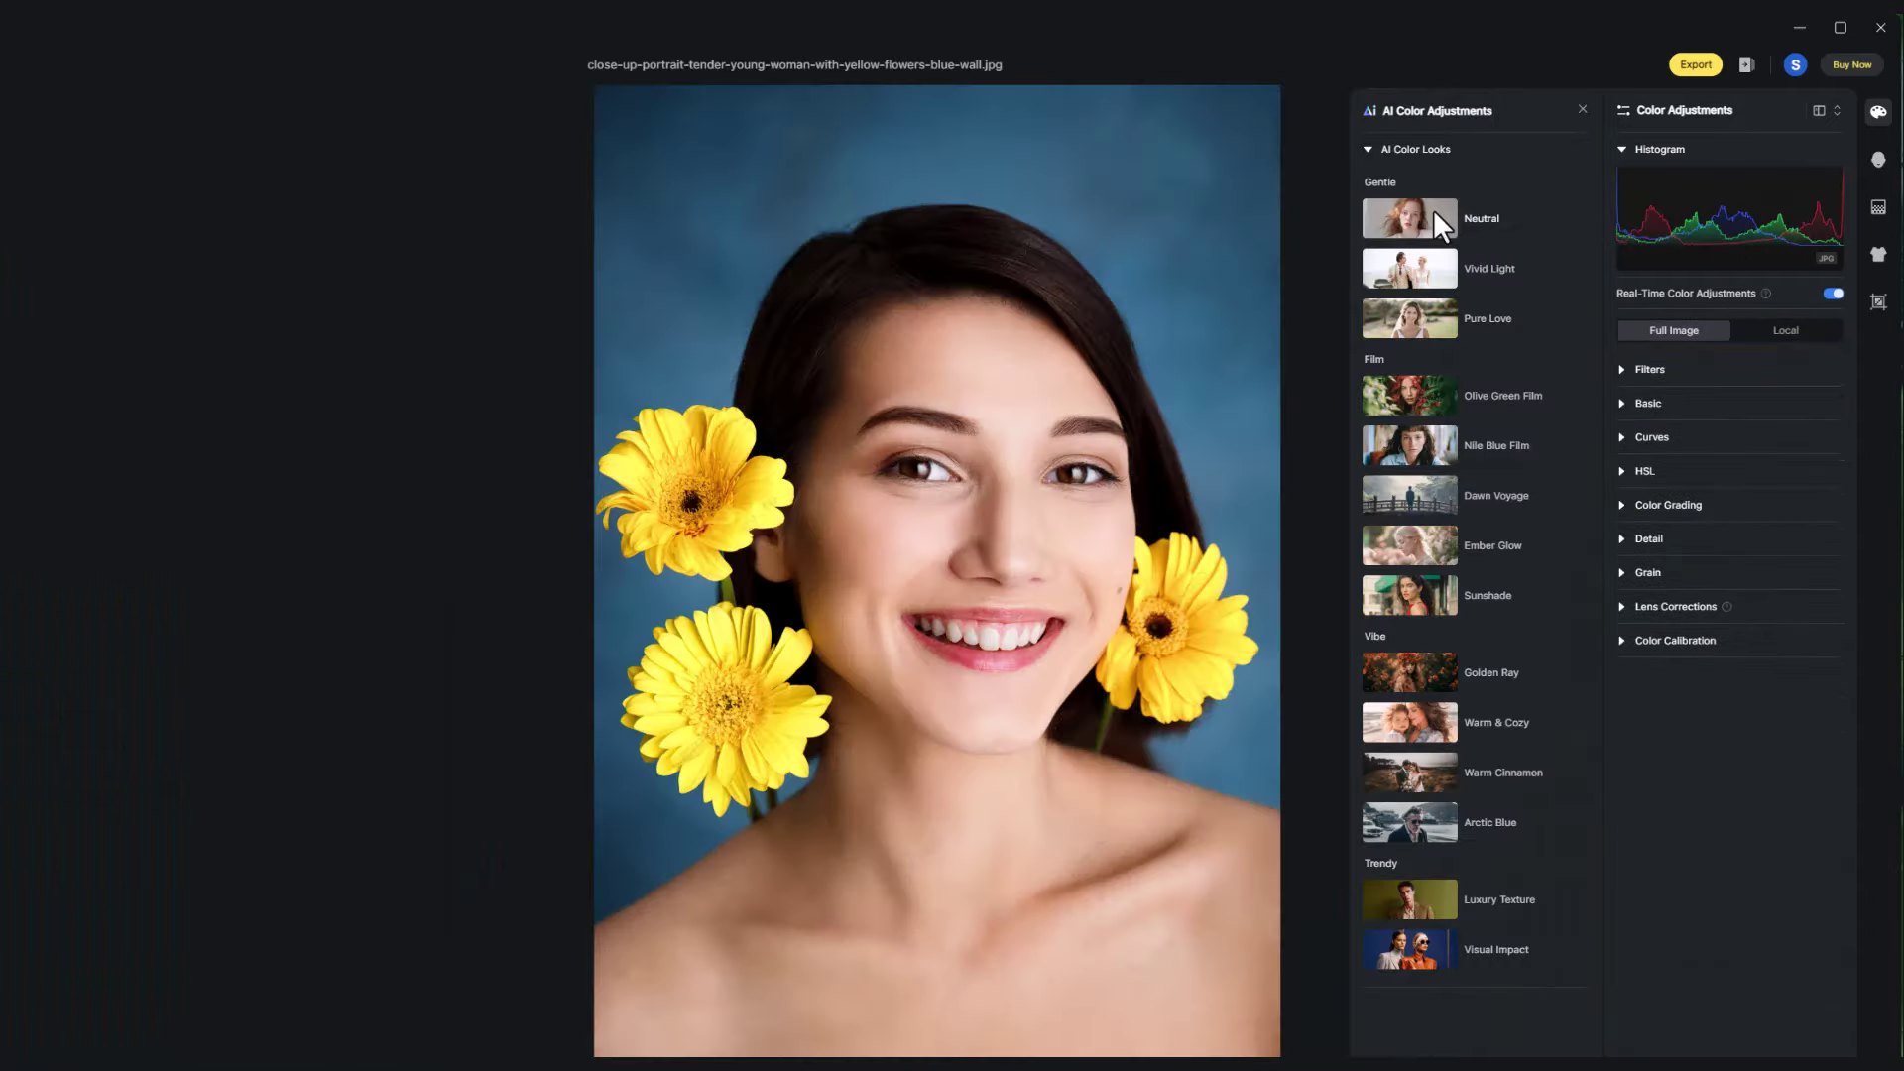
left_click(1433, 217)
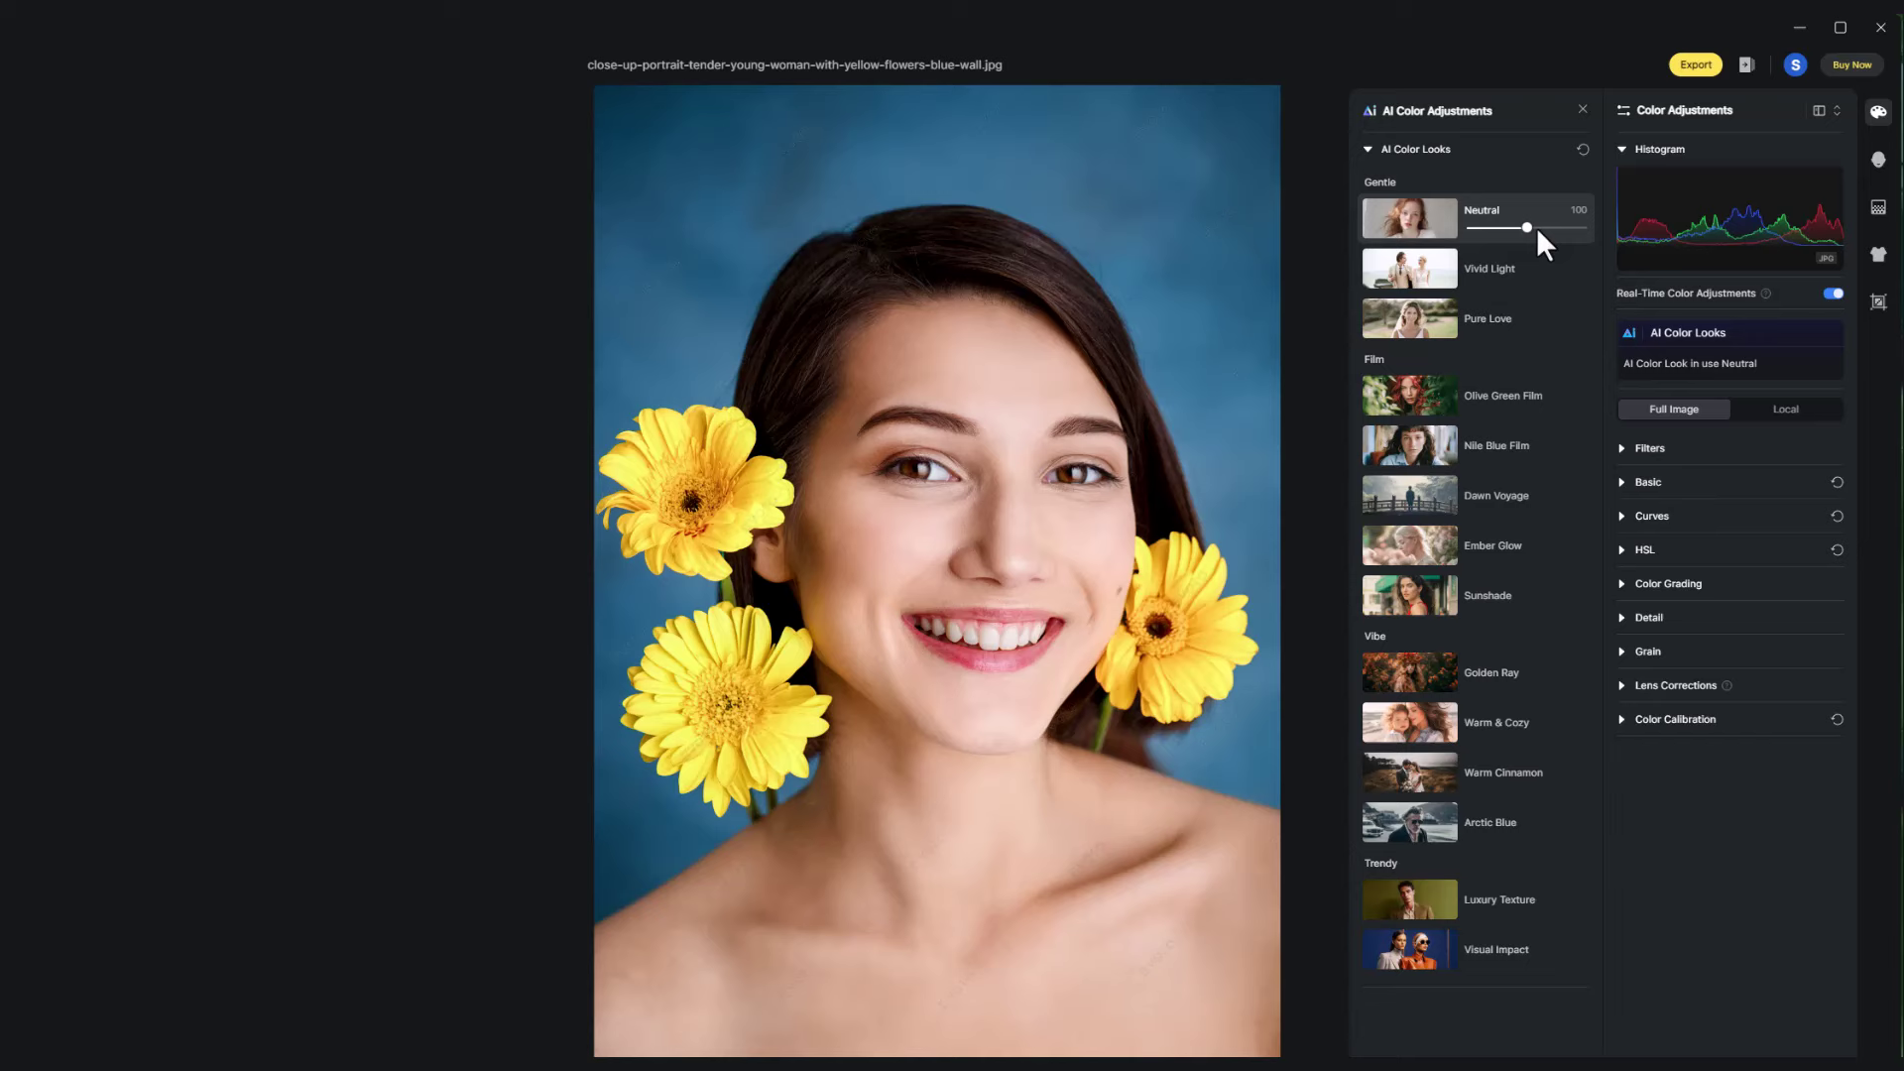
left_click(1447, 269)
left_click(1498, 404)
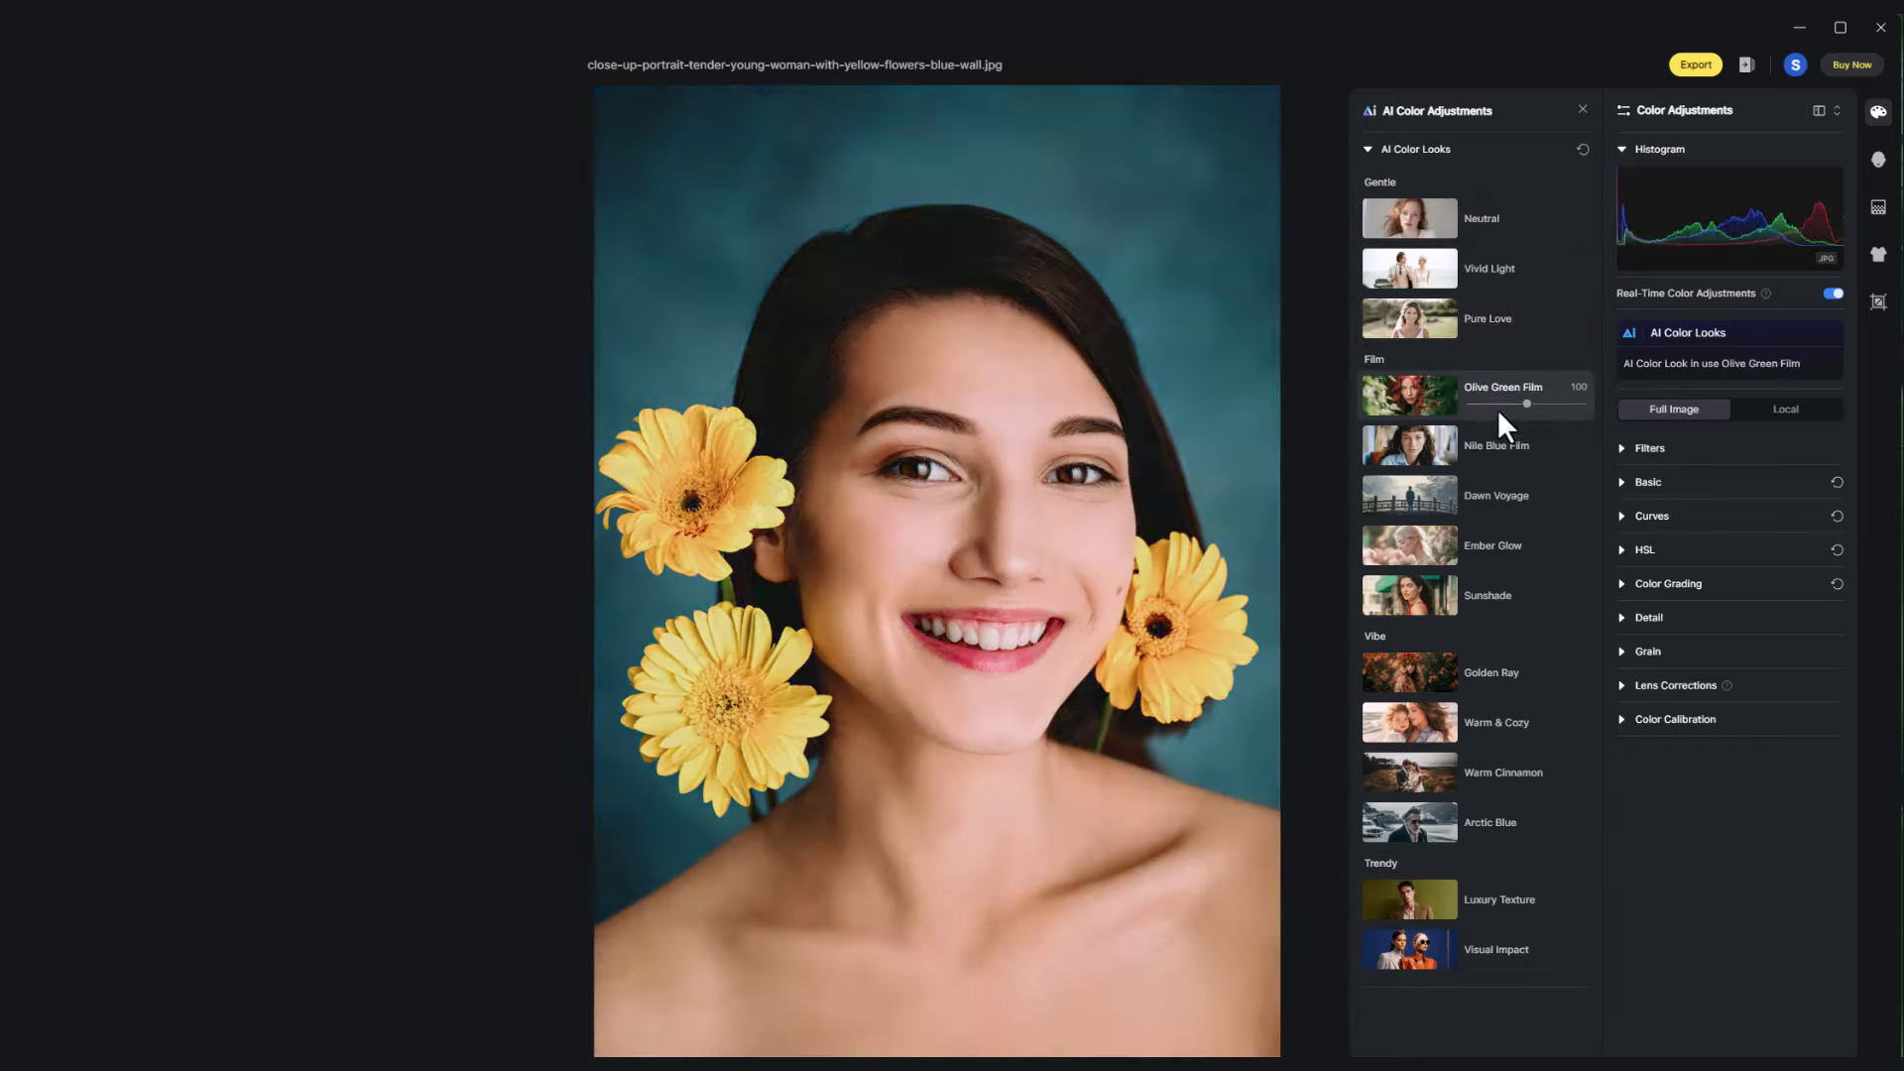
Step: Raise the Freckle & Acne slider to clear facial acne and compare with the original
left_click(1879, 160)
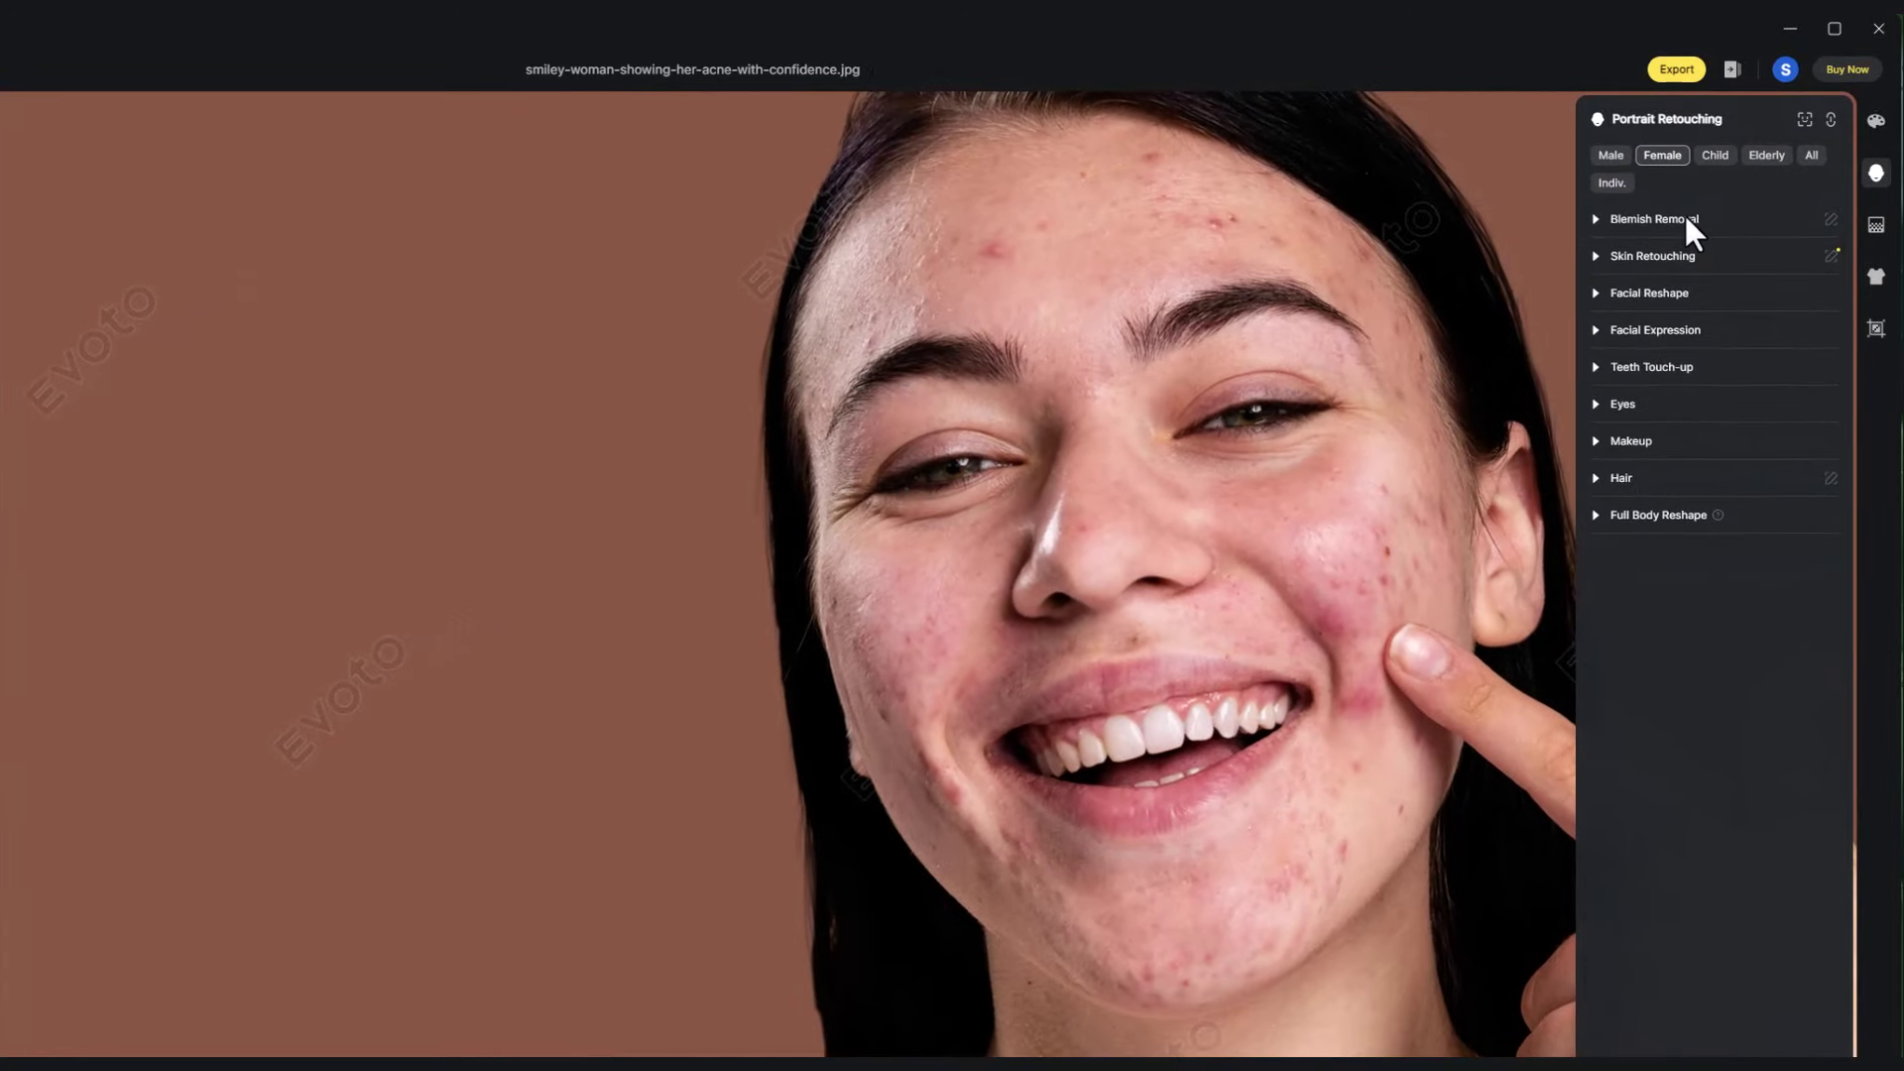
left_click(1685, 212)
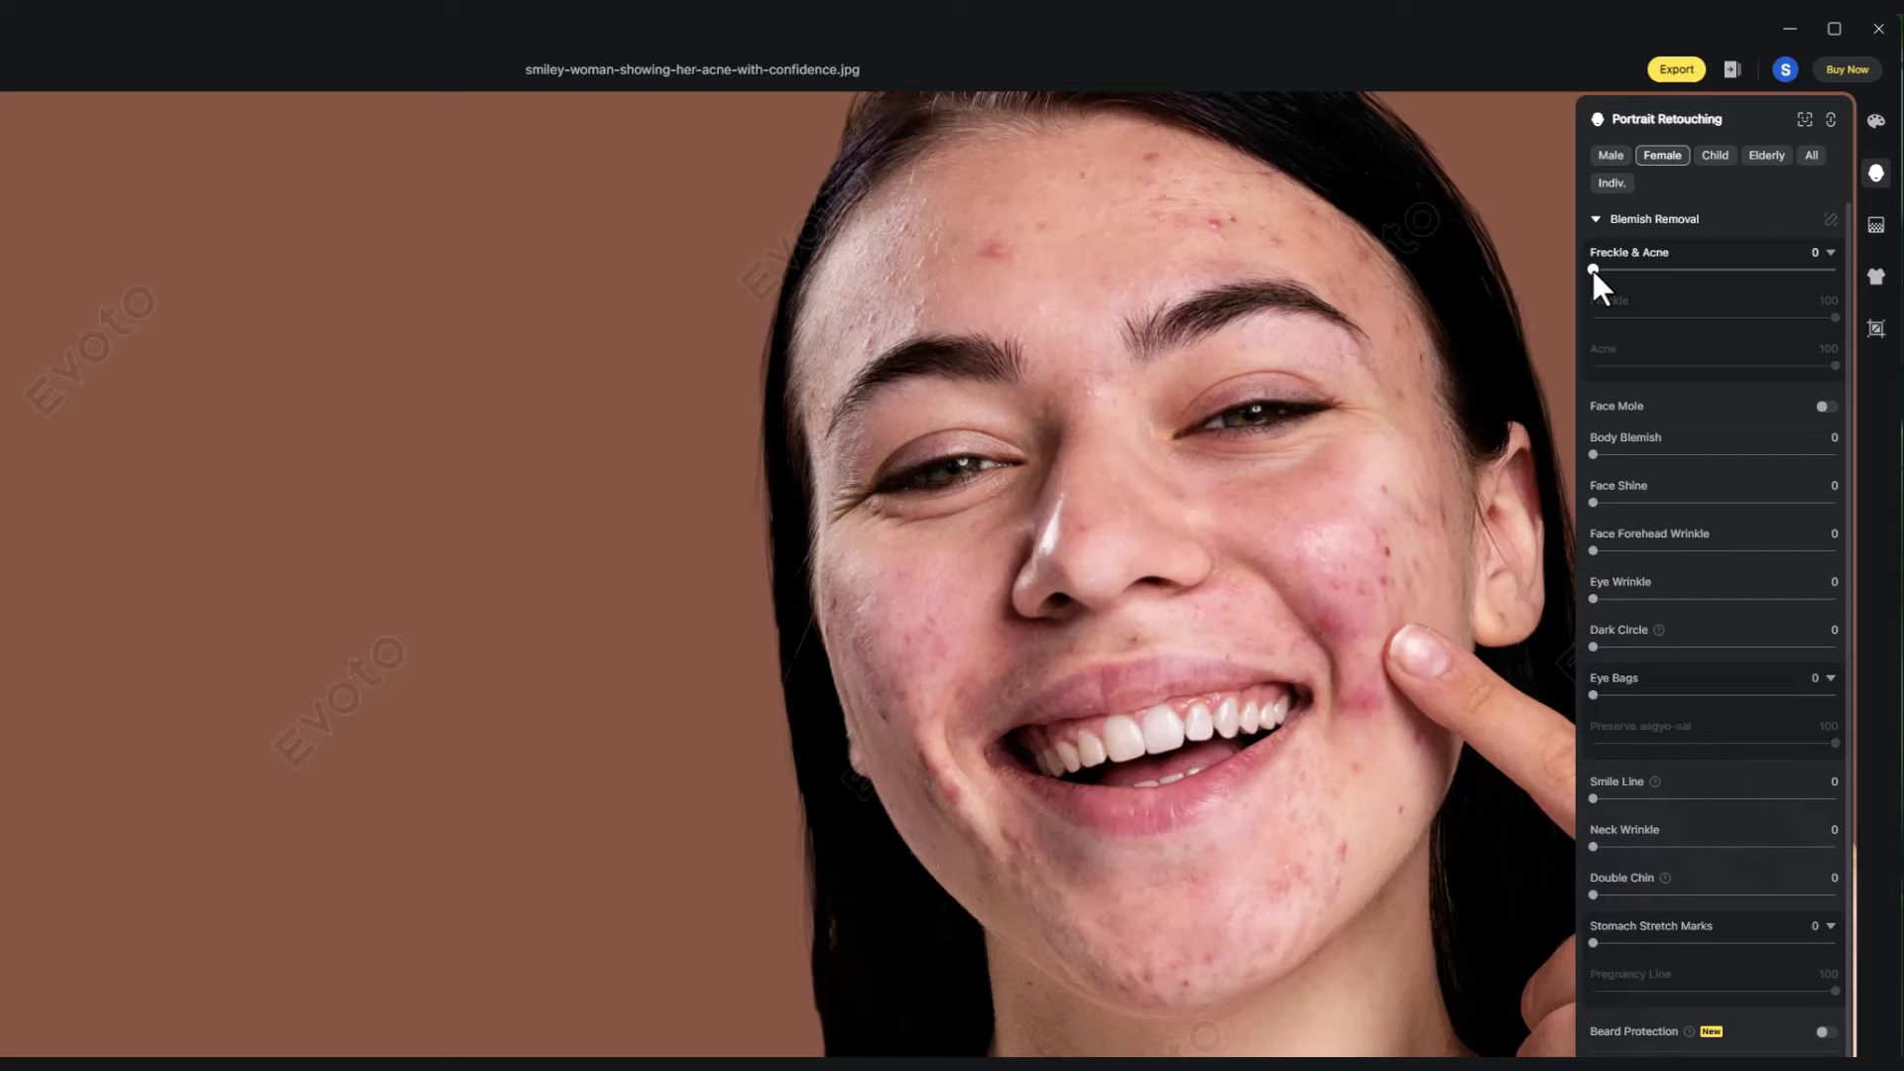
left_click_drag(1593, 271, 1785, 274)
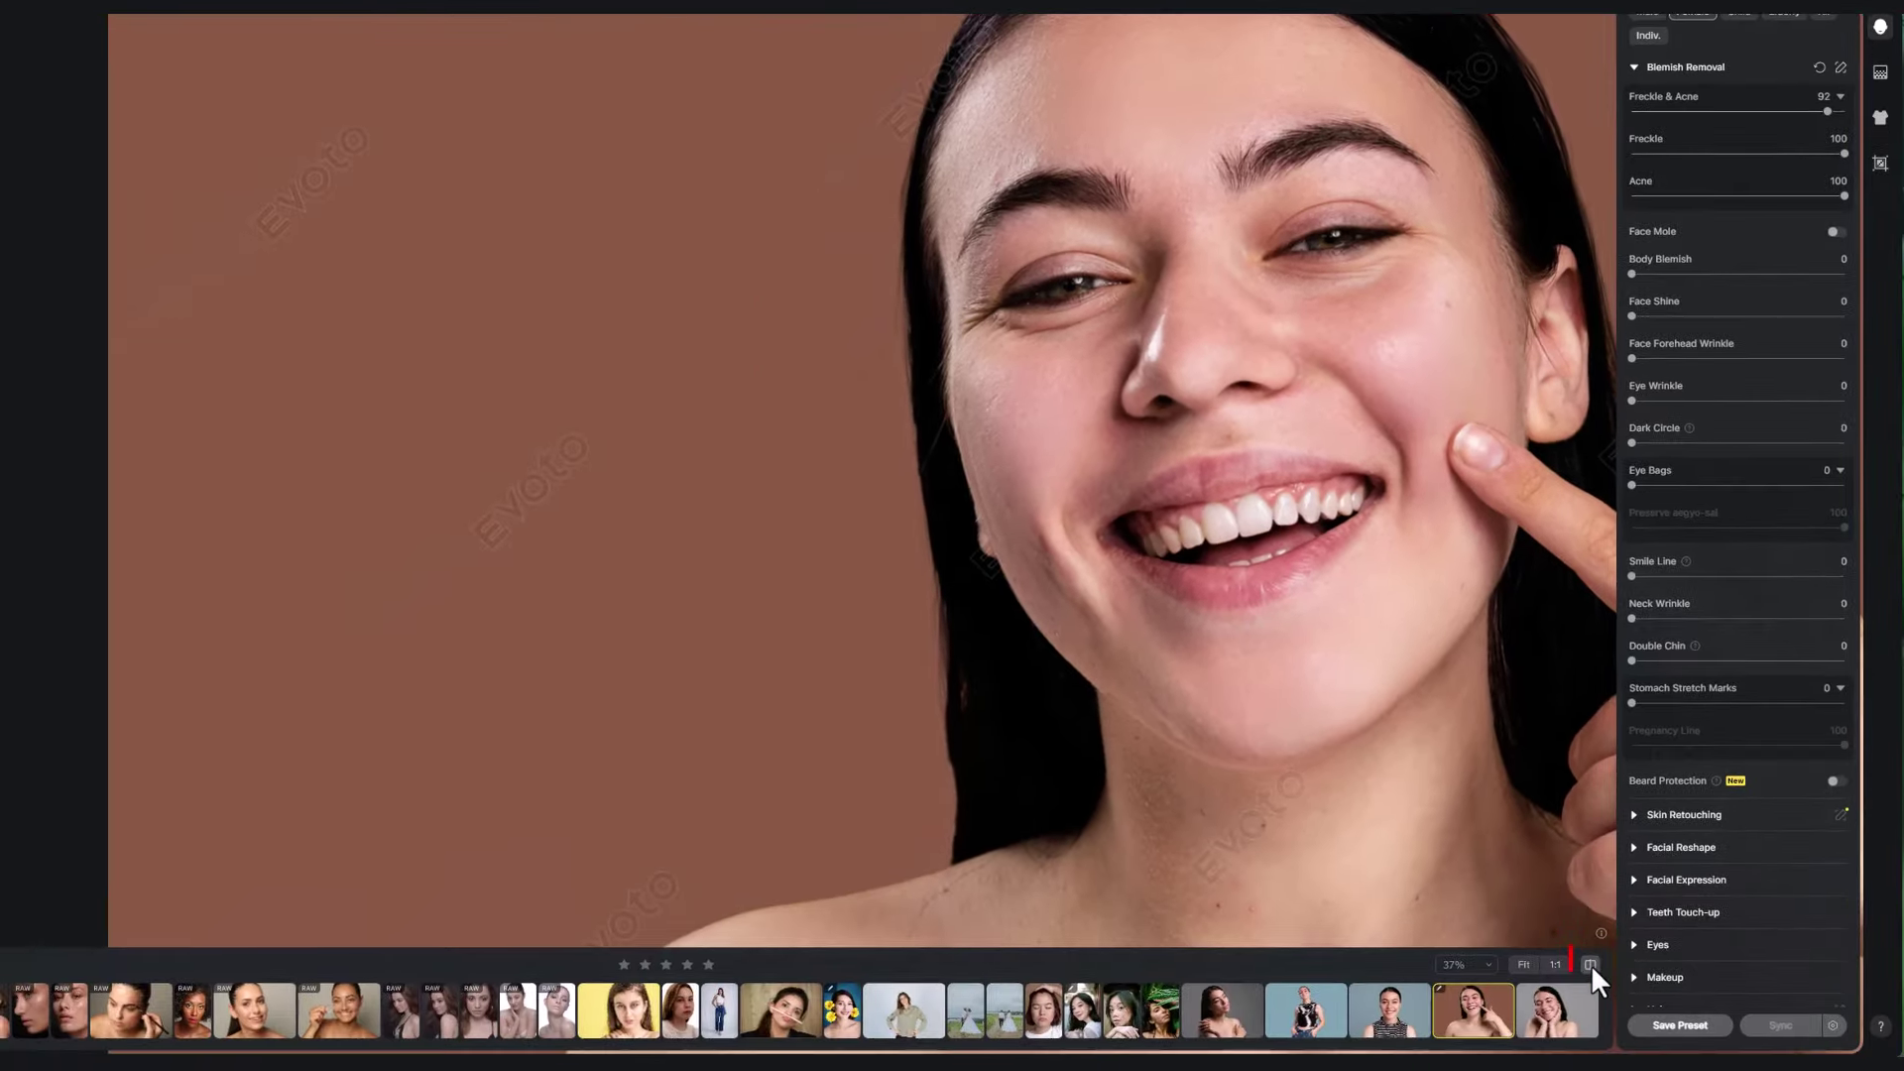
left_click(1590, 967)
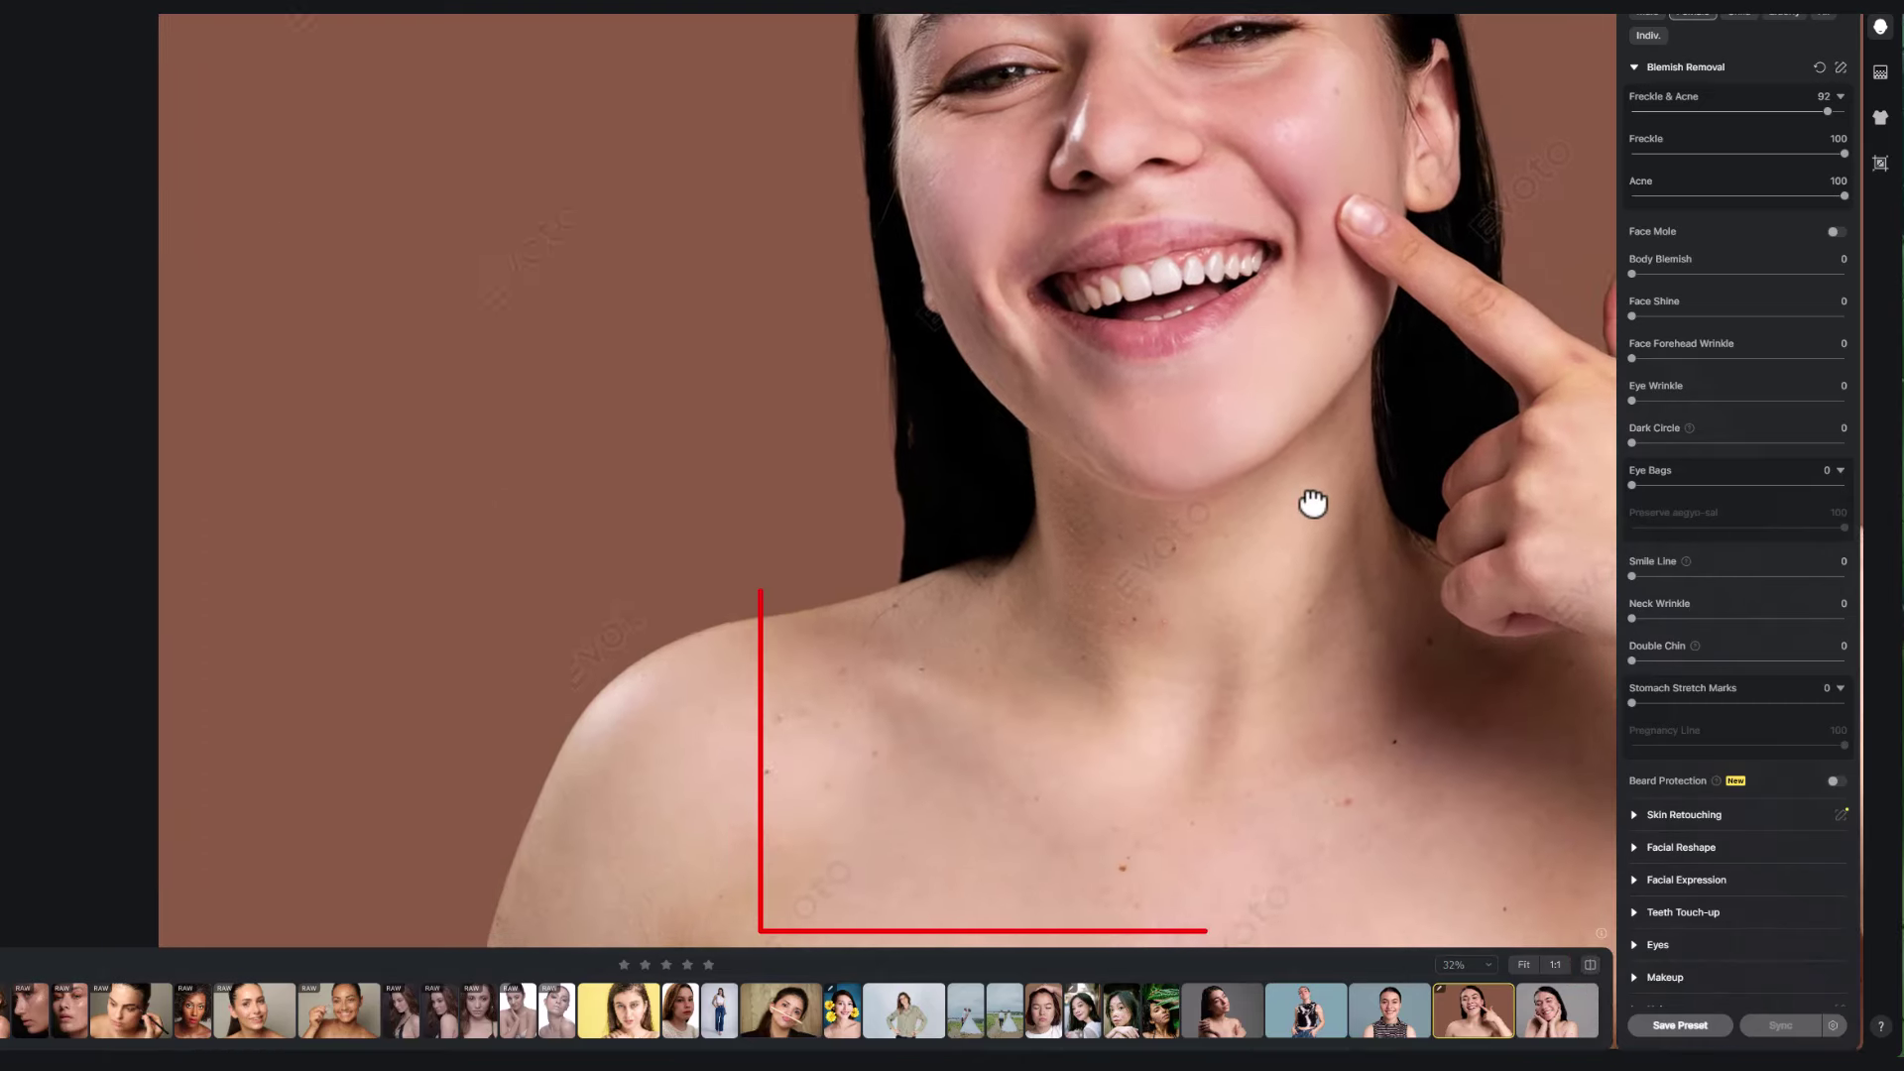
Step: Raise Body Blemish to clear the neck and chest blemishes, comparing before and after
mouse_move(1319, 502)
left_mouse_down()
mouse_move(1318, 446)
mouse_move(1349, 405)
left_mouse_up()
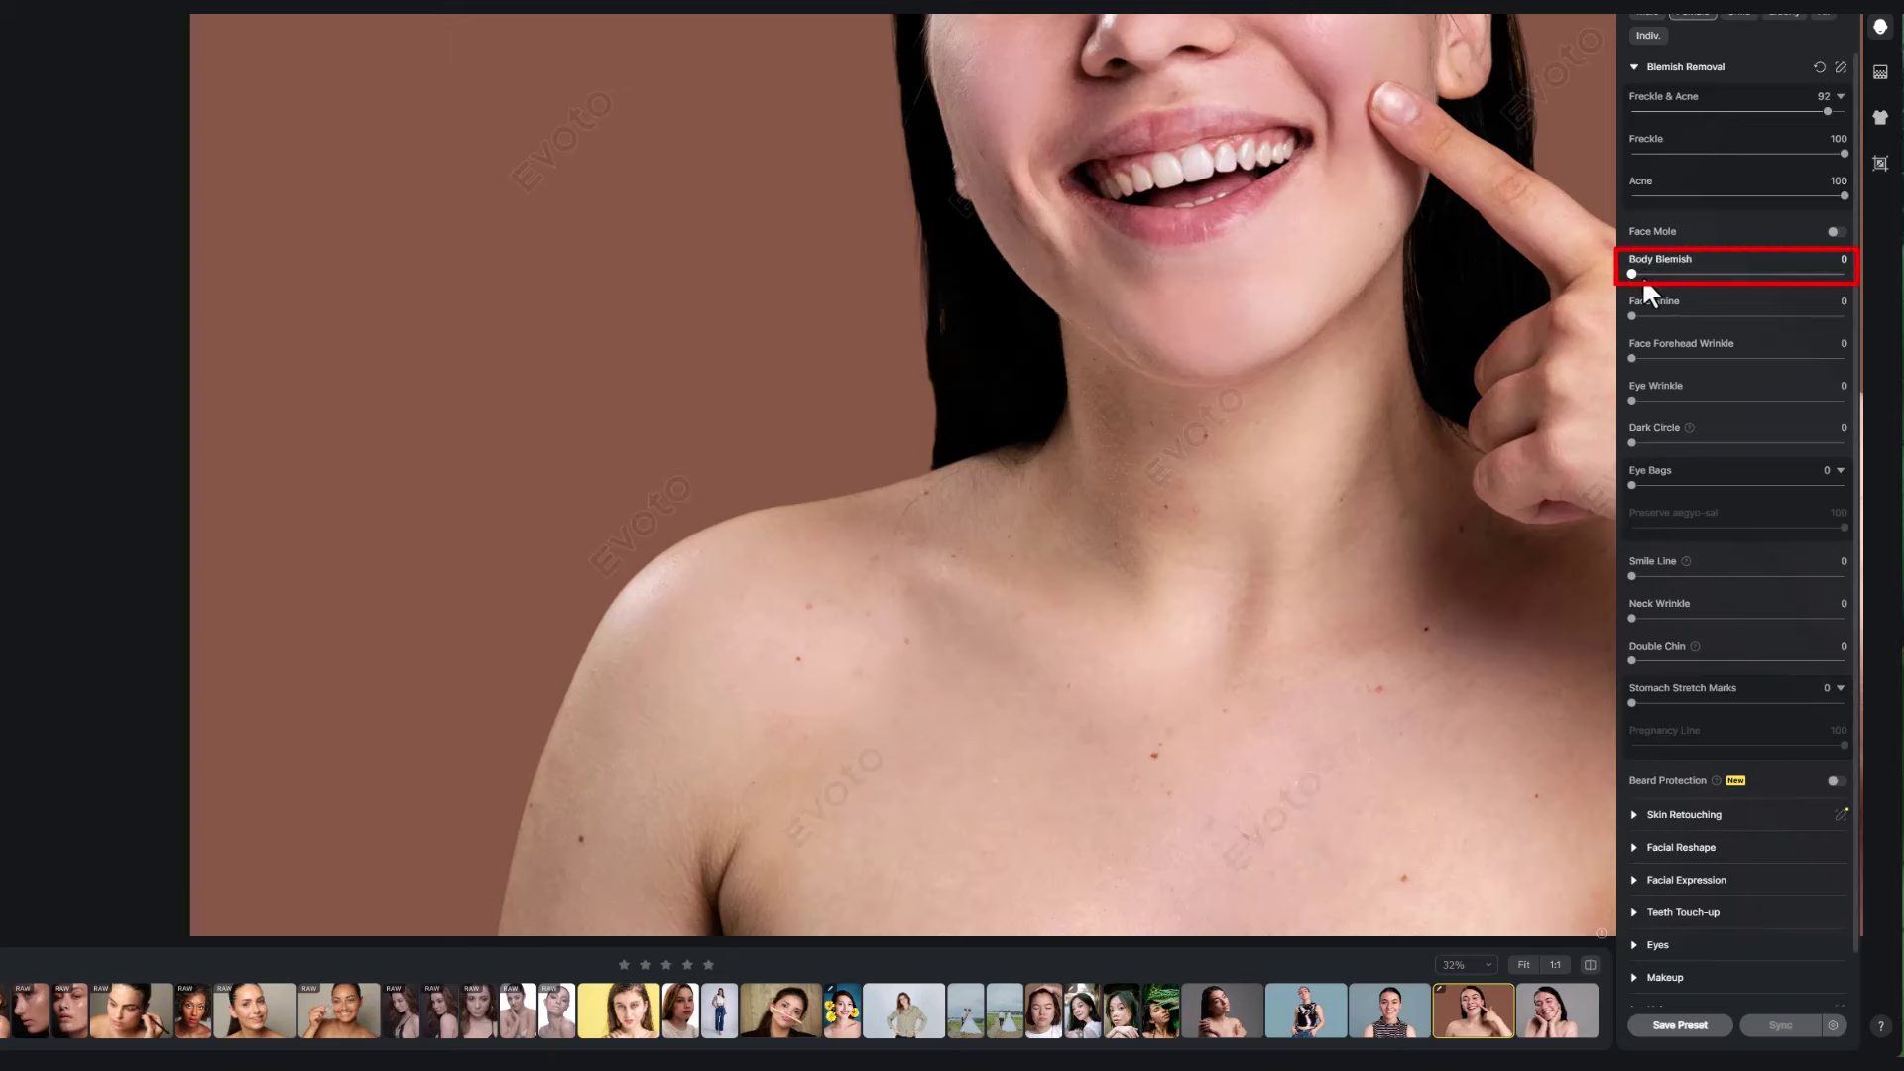
left_click_drag(1643, 275, 1844, 279)
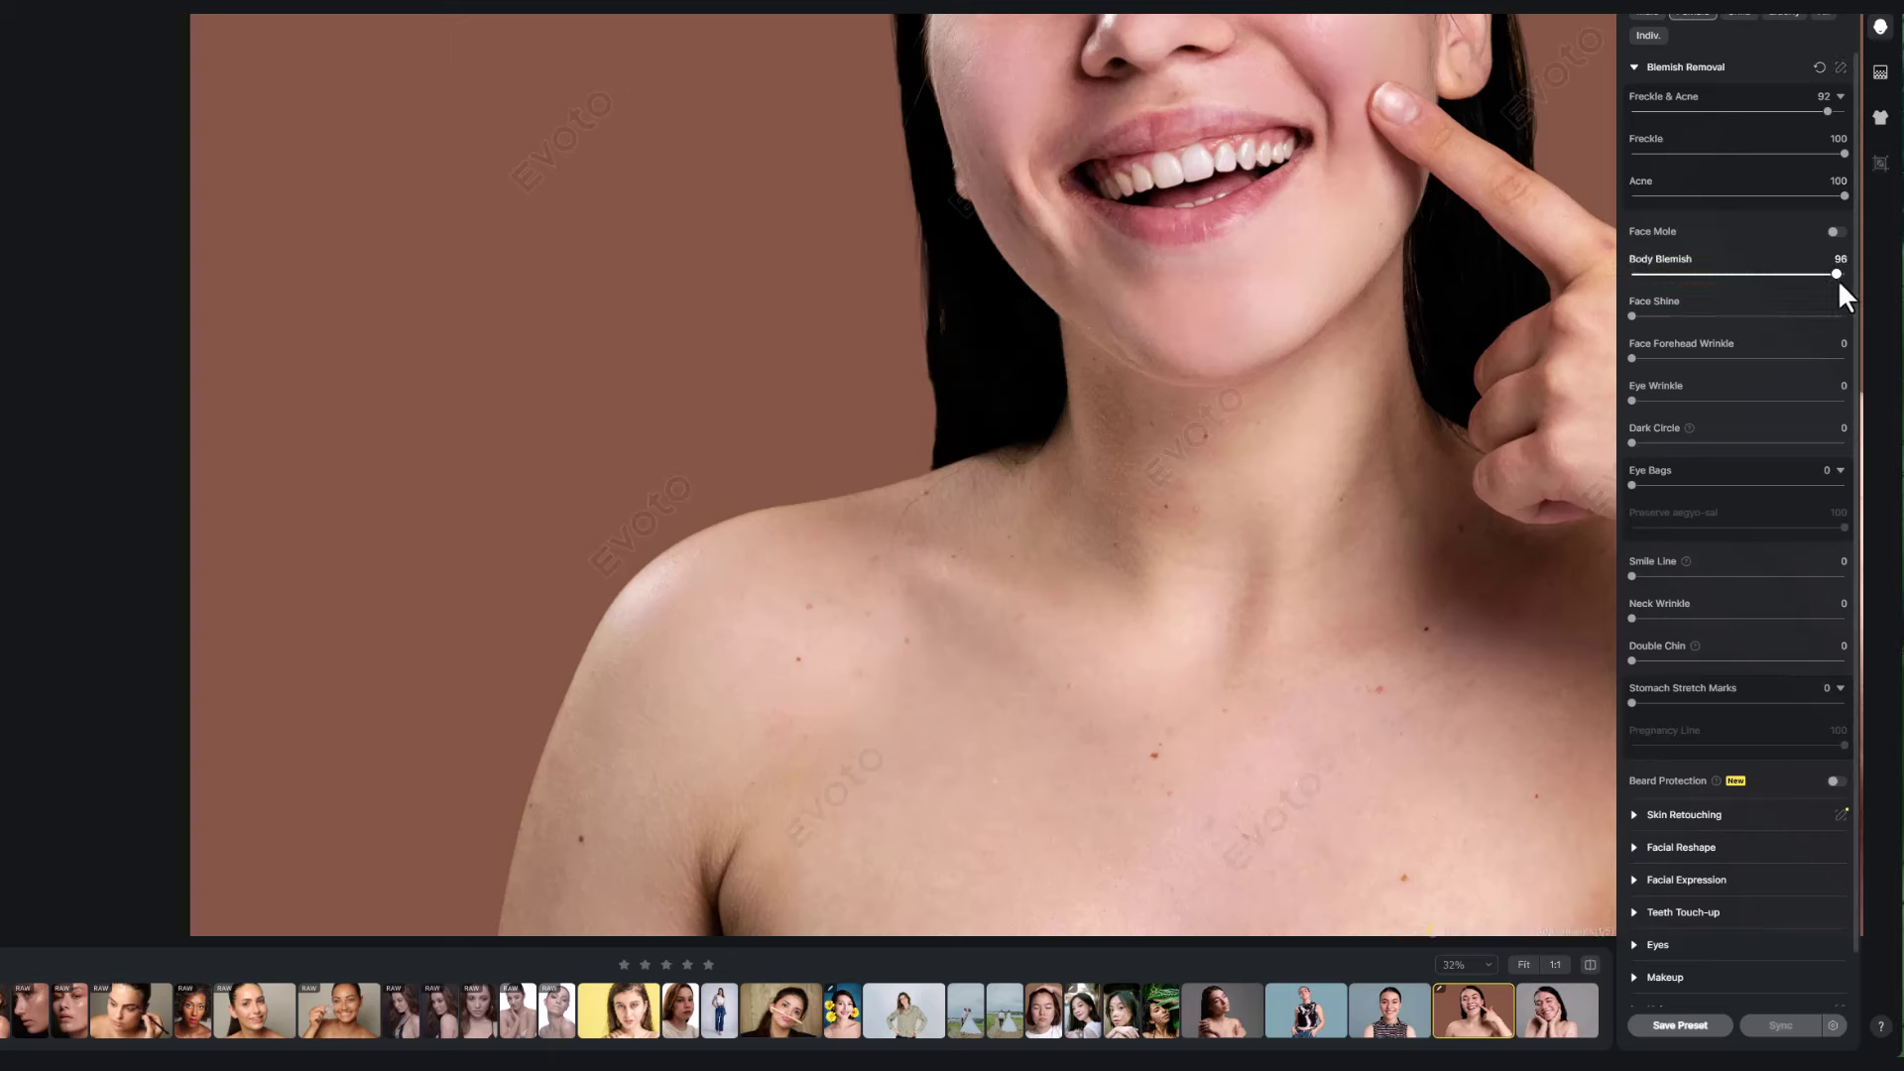
left_click(1590, 964)
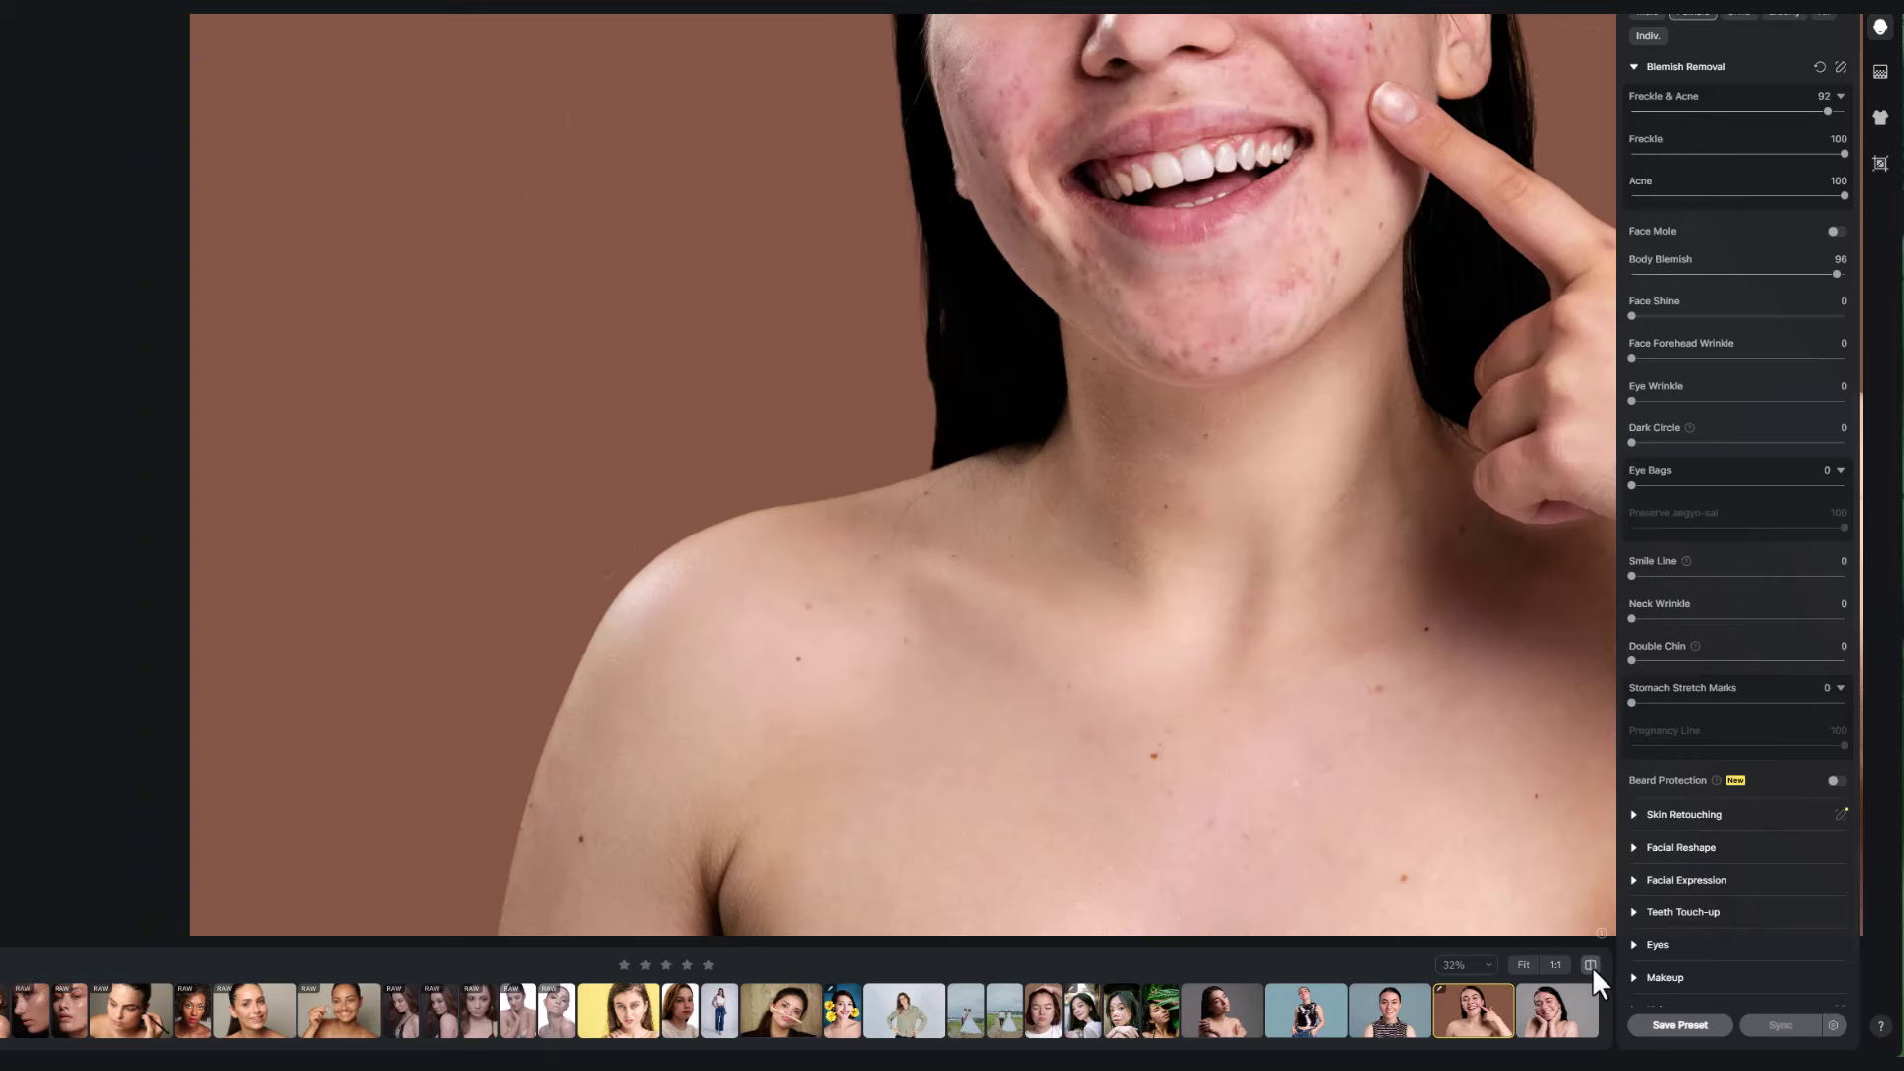
left_click(1592, 965)
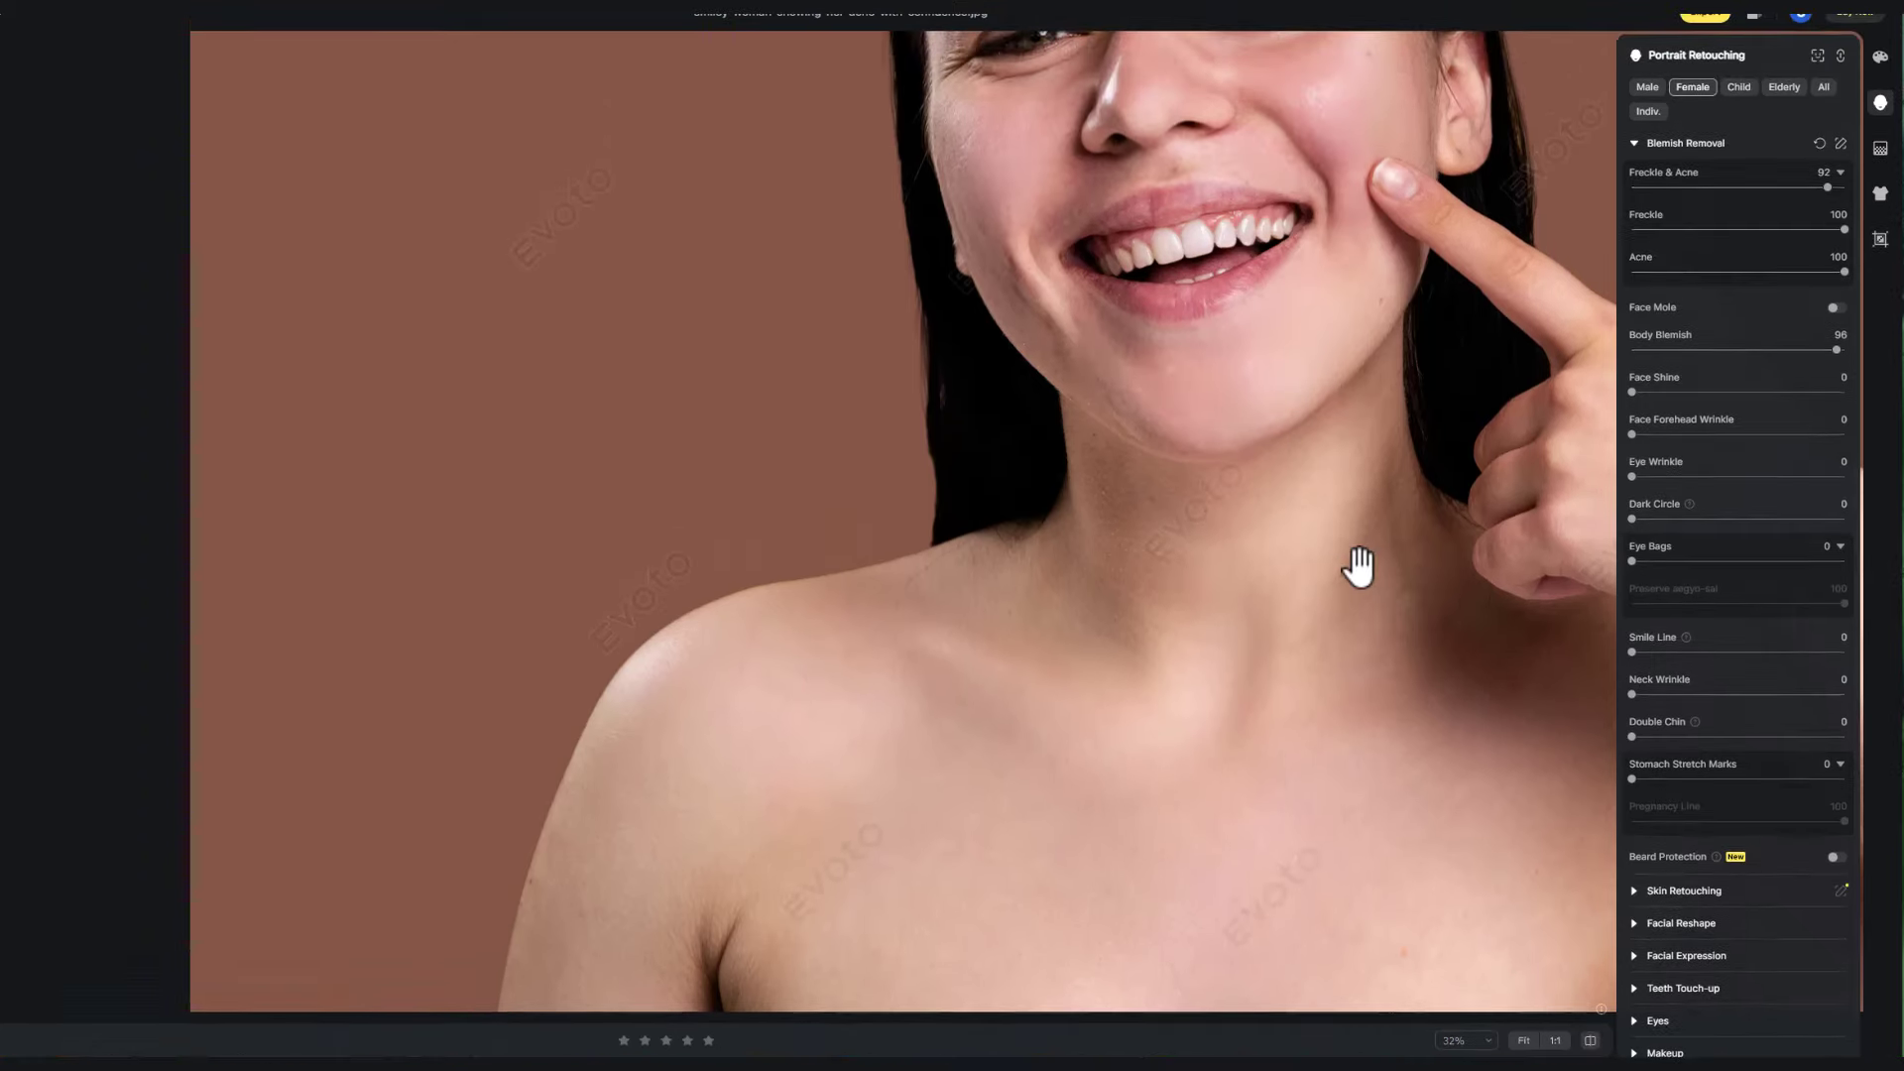
Step: Reduce face shine and soften the forehead and eye wrinkles
left_click_drag(1632, 392, 1804, 391)
left_click_drag(1632, 432, 1772, 433)
left_click_drag(1632, 477, 1846, 476)
scroll(1358, 565, "up", 2)
left_click_drag(1359, 298, 1296, 582)
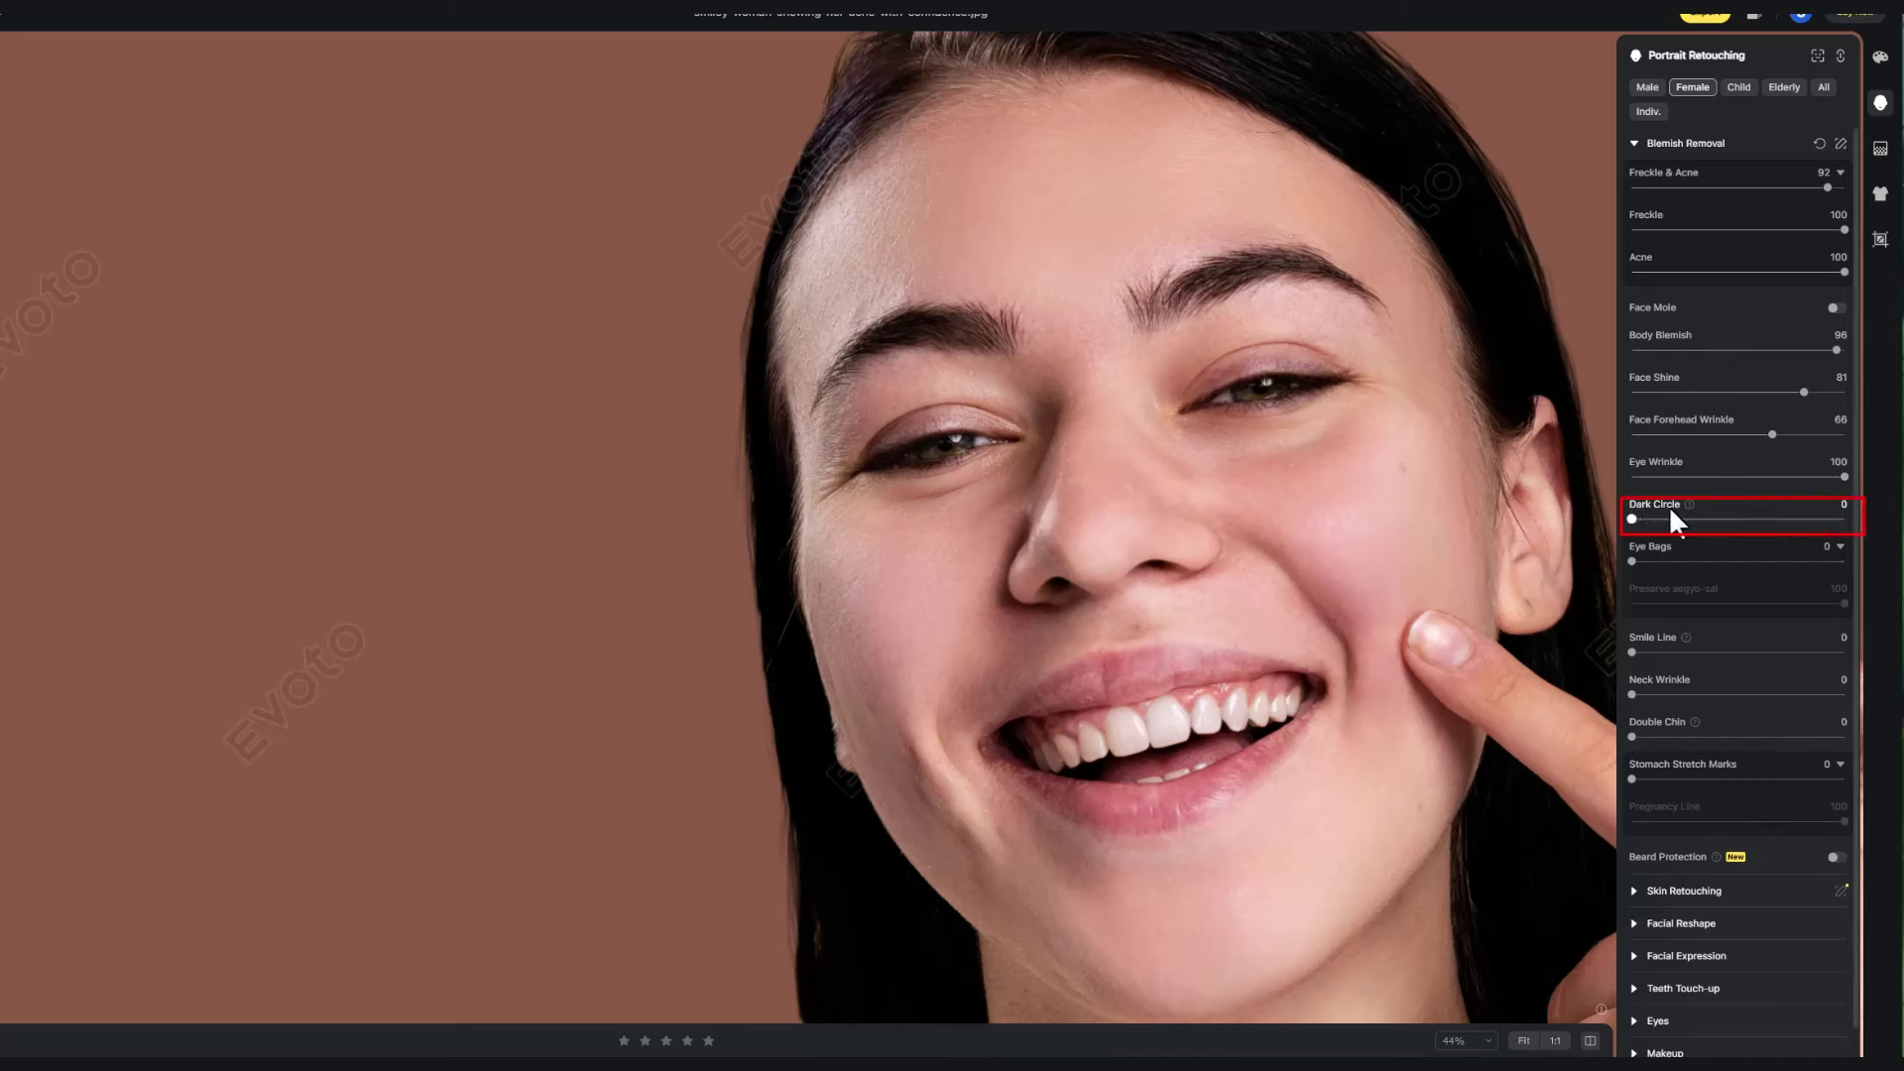
Step: Lighten the dark circles and remove the smile lines, then compare with the original
left_click_drag(1632, 519, 1838, 534)
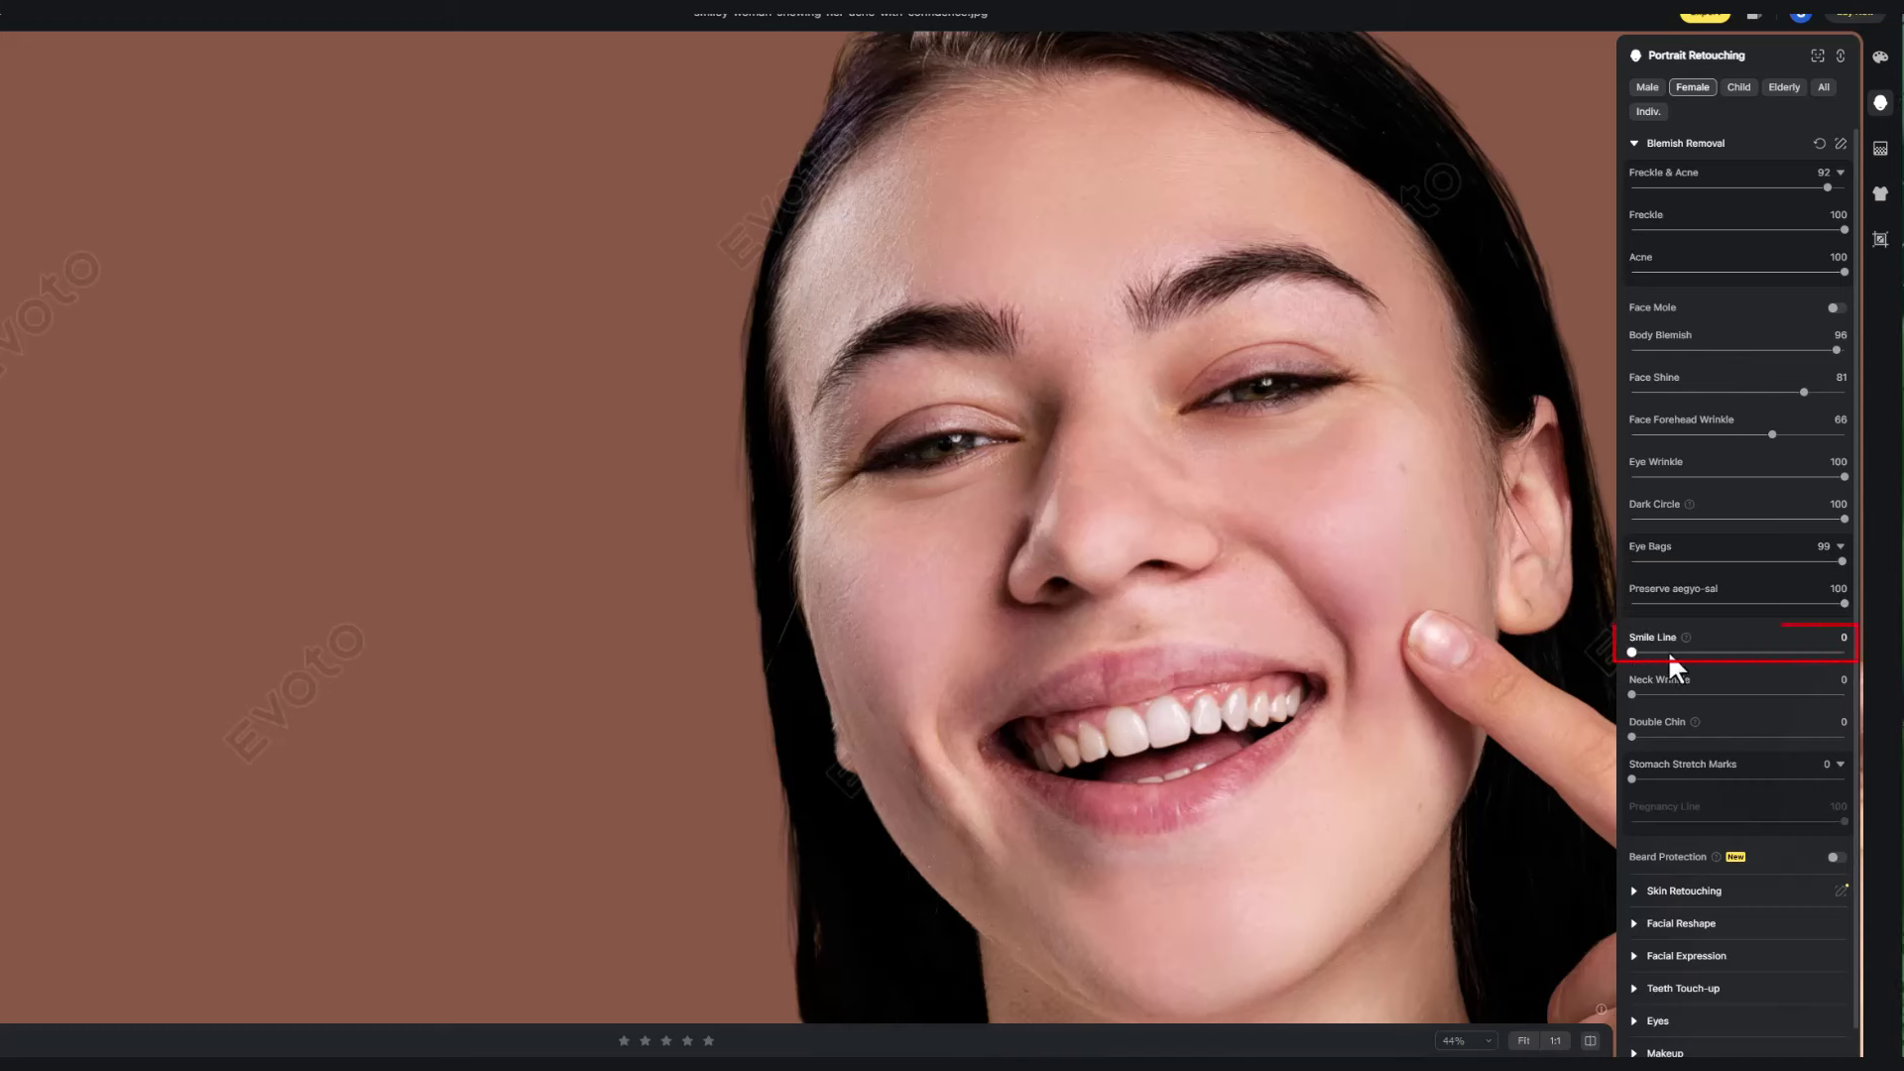
left_click_drag(1683, 651, 1838, 654)
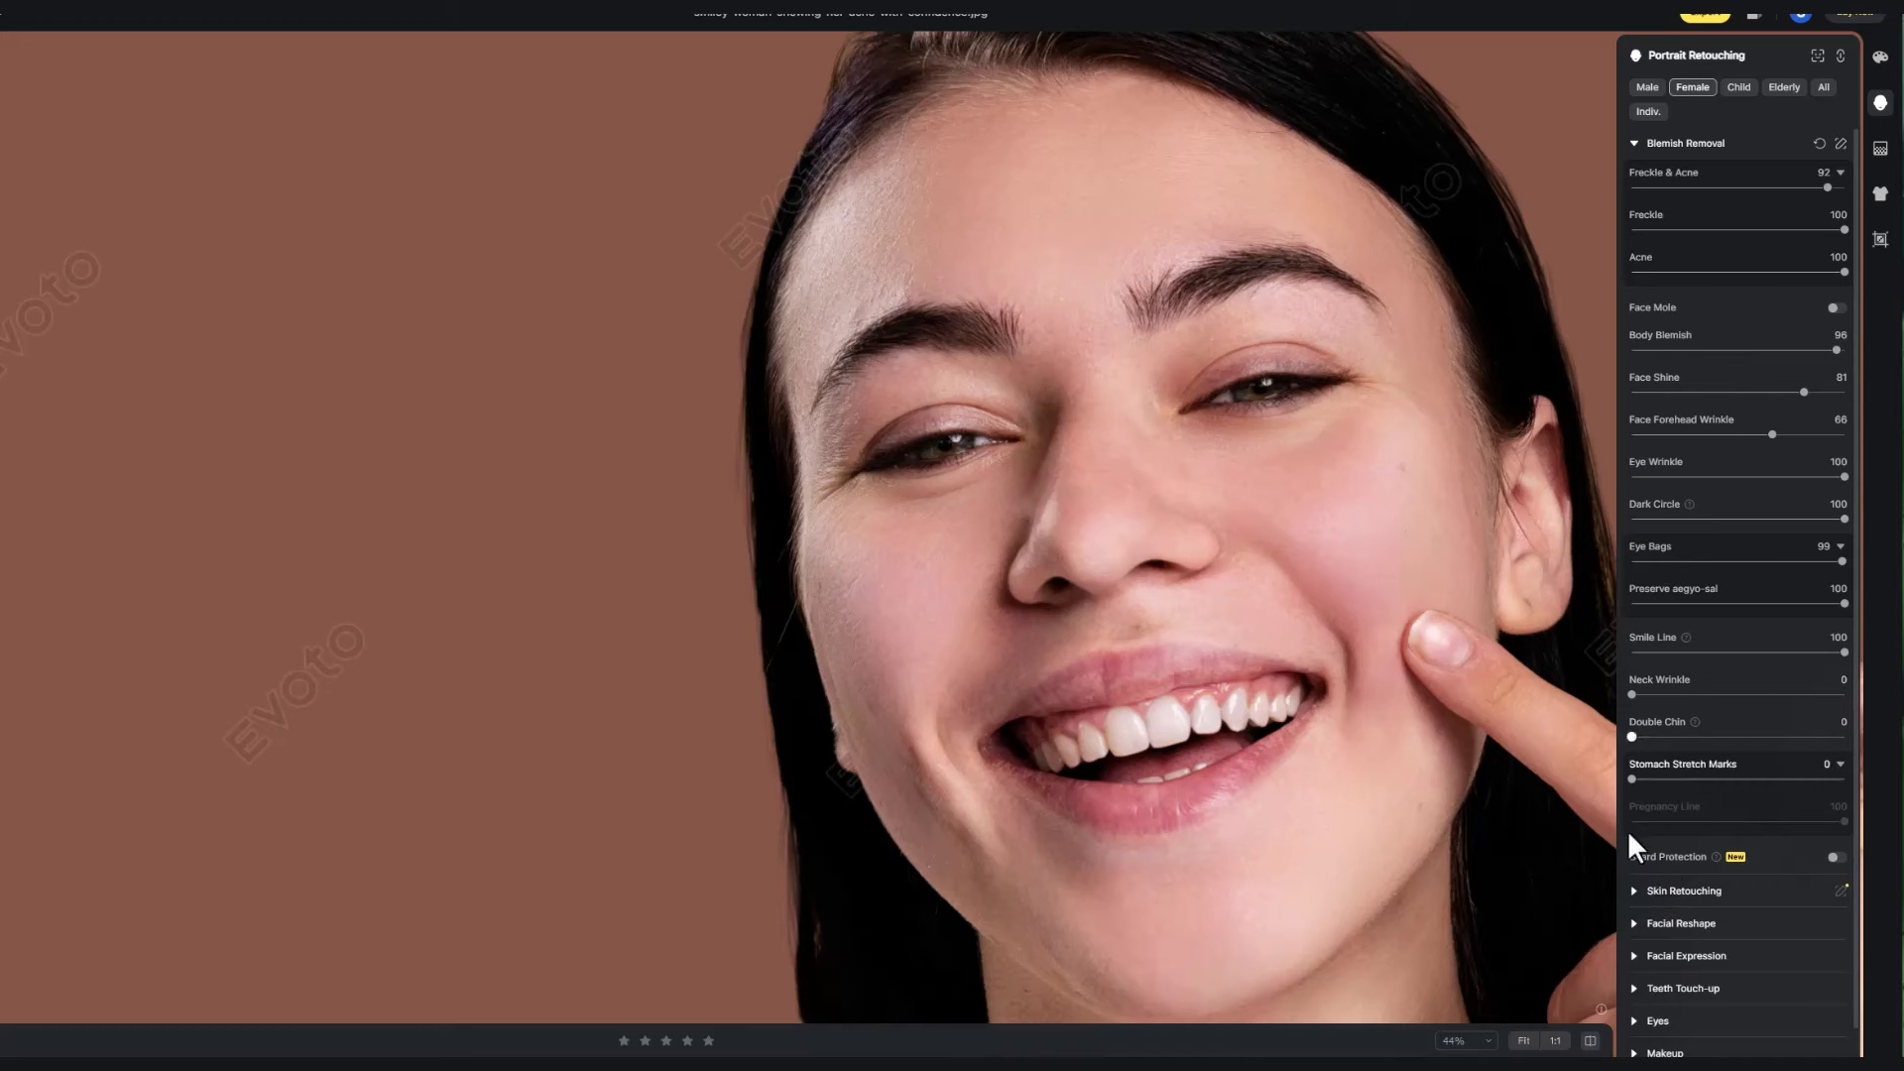
left_click(1589, 1041)
Step: Reduce the stretch marks on the body with a strong setting
left_click_drag(1479, 820, 1429, 532)
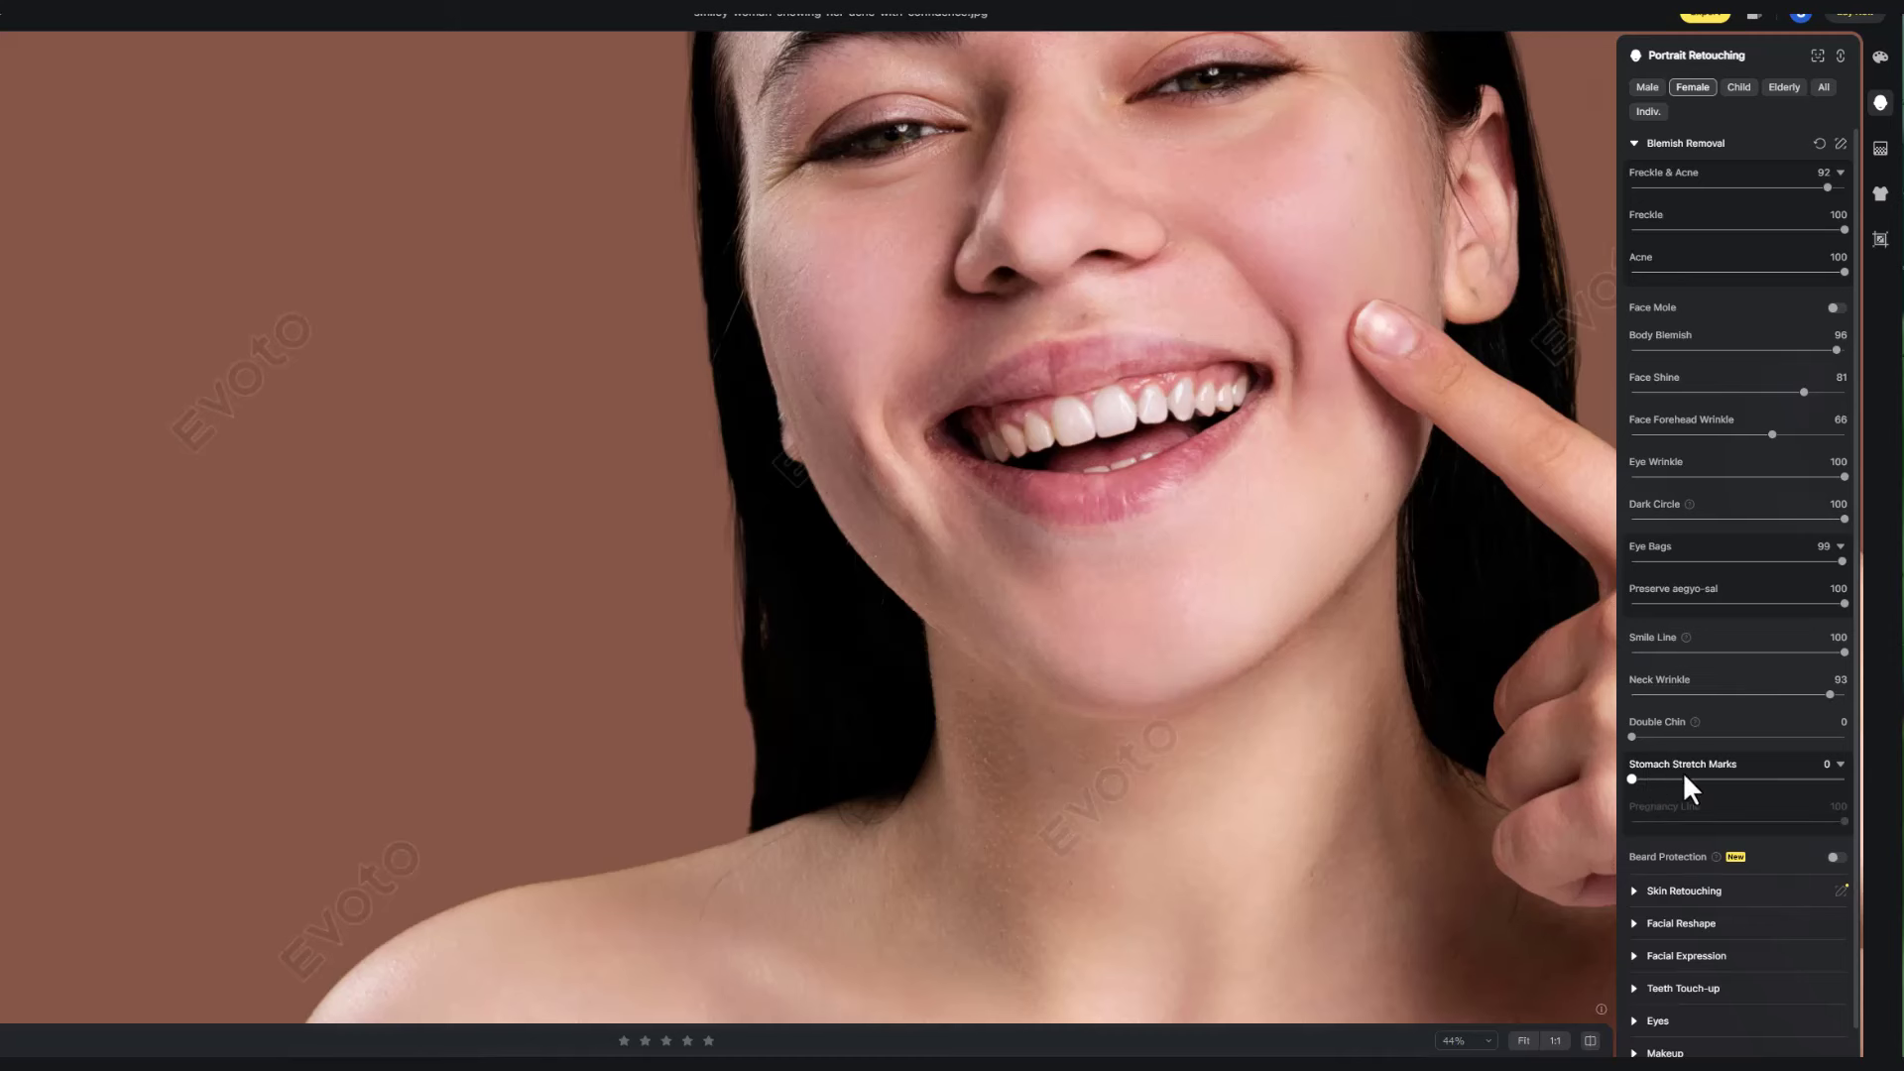
left_click_drag(1634, 778, 1673, 777)
left_click_drag(1820, 780, 1824, 780)
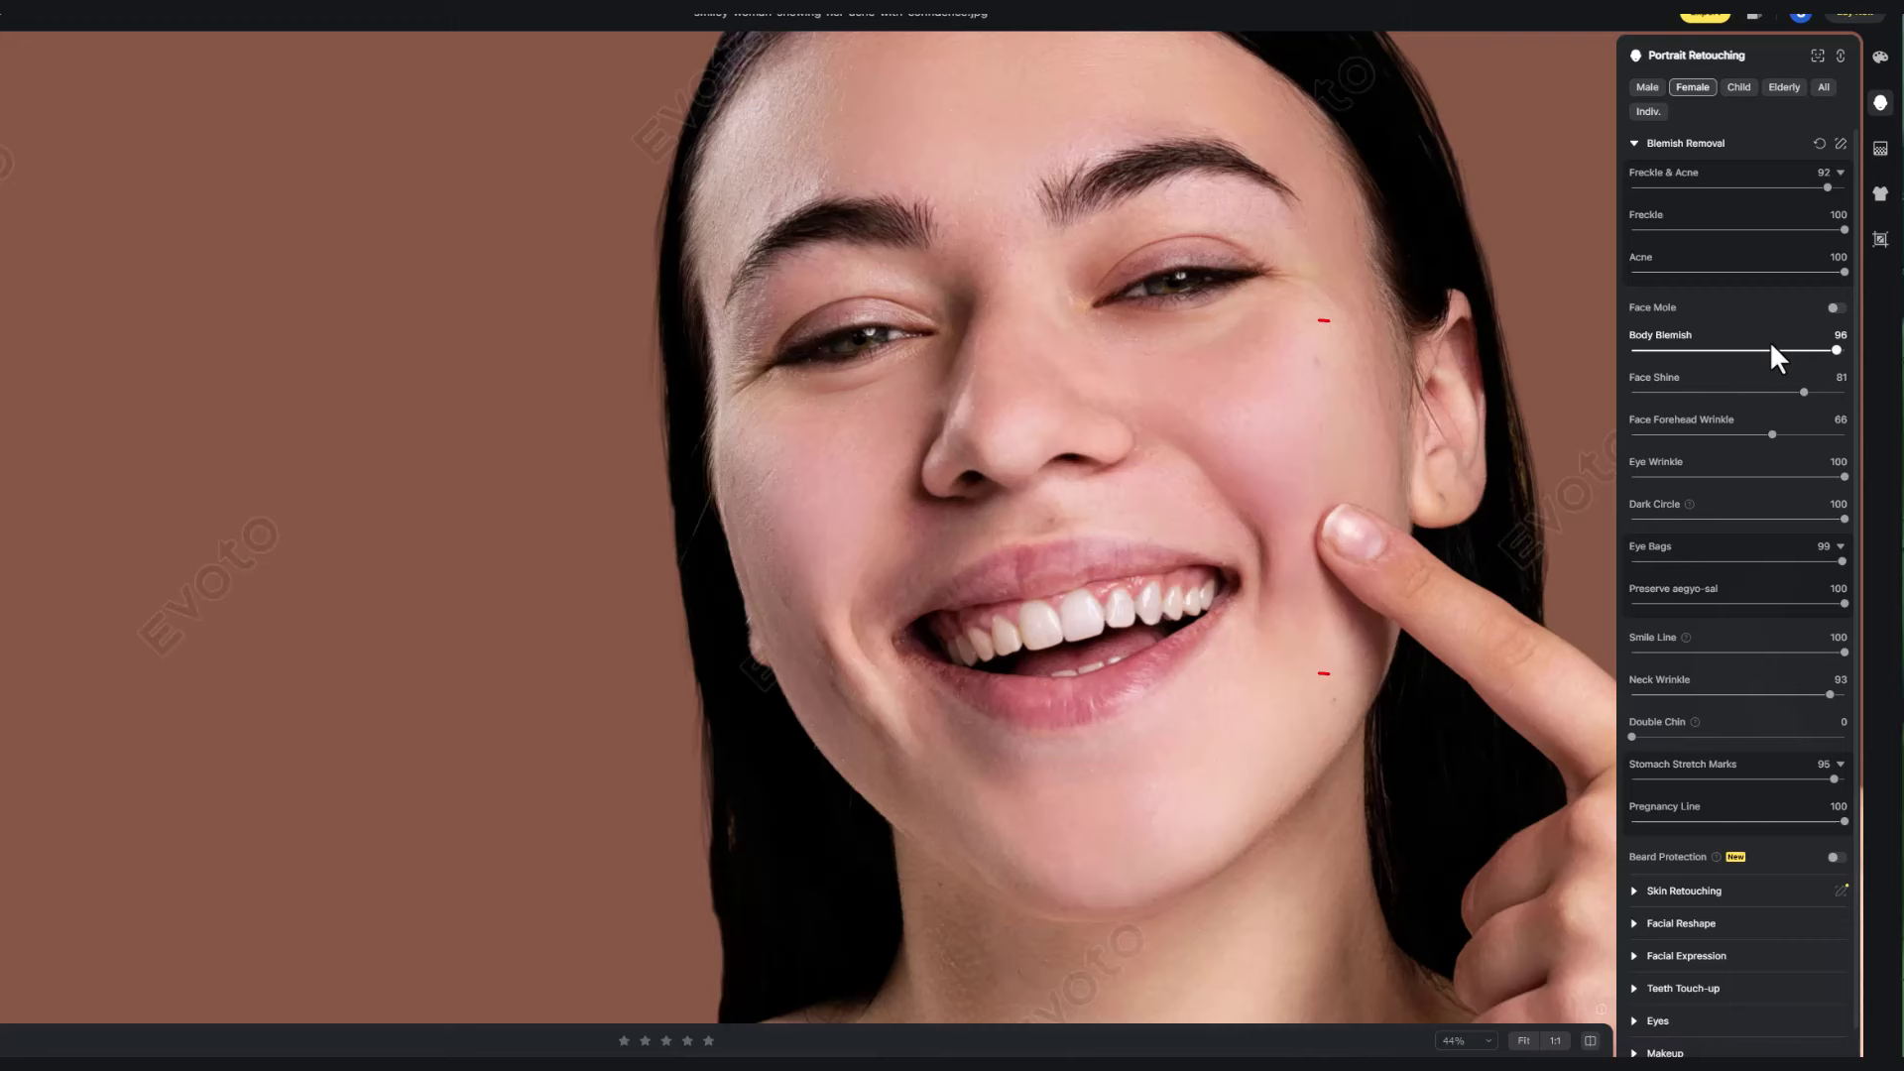
Step: Enable Face Mole removal and compare against the original photo
left_click(1838, 307)
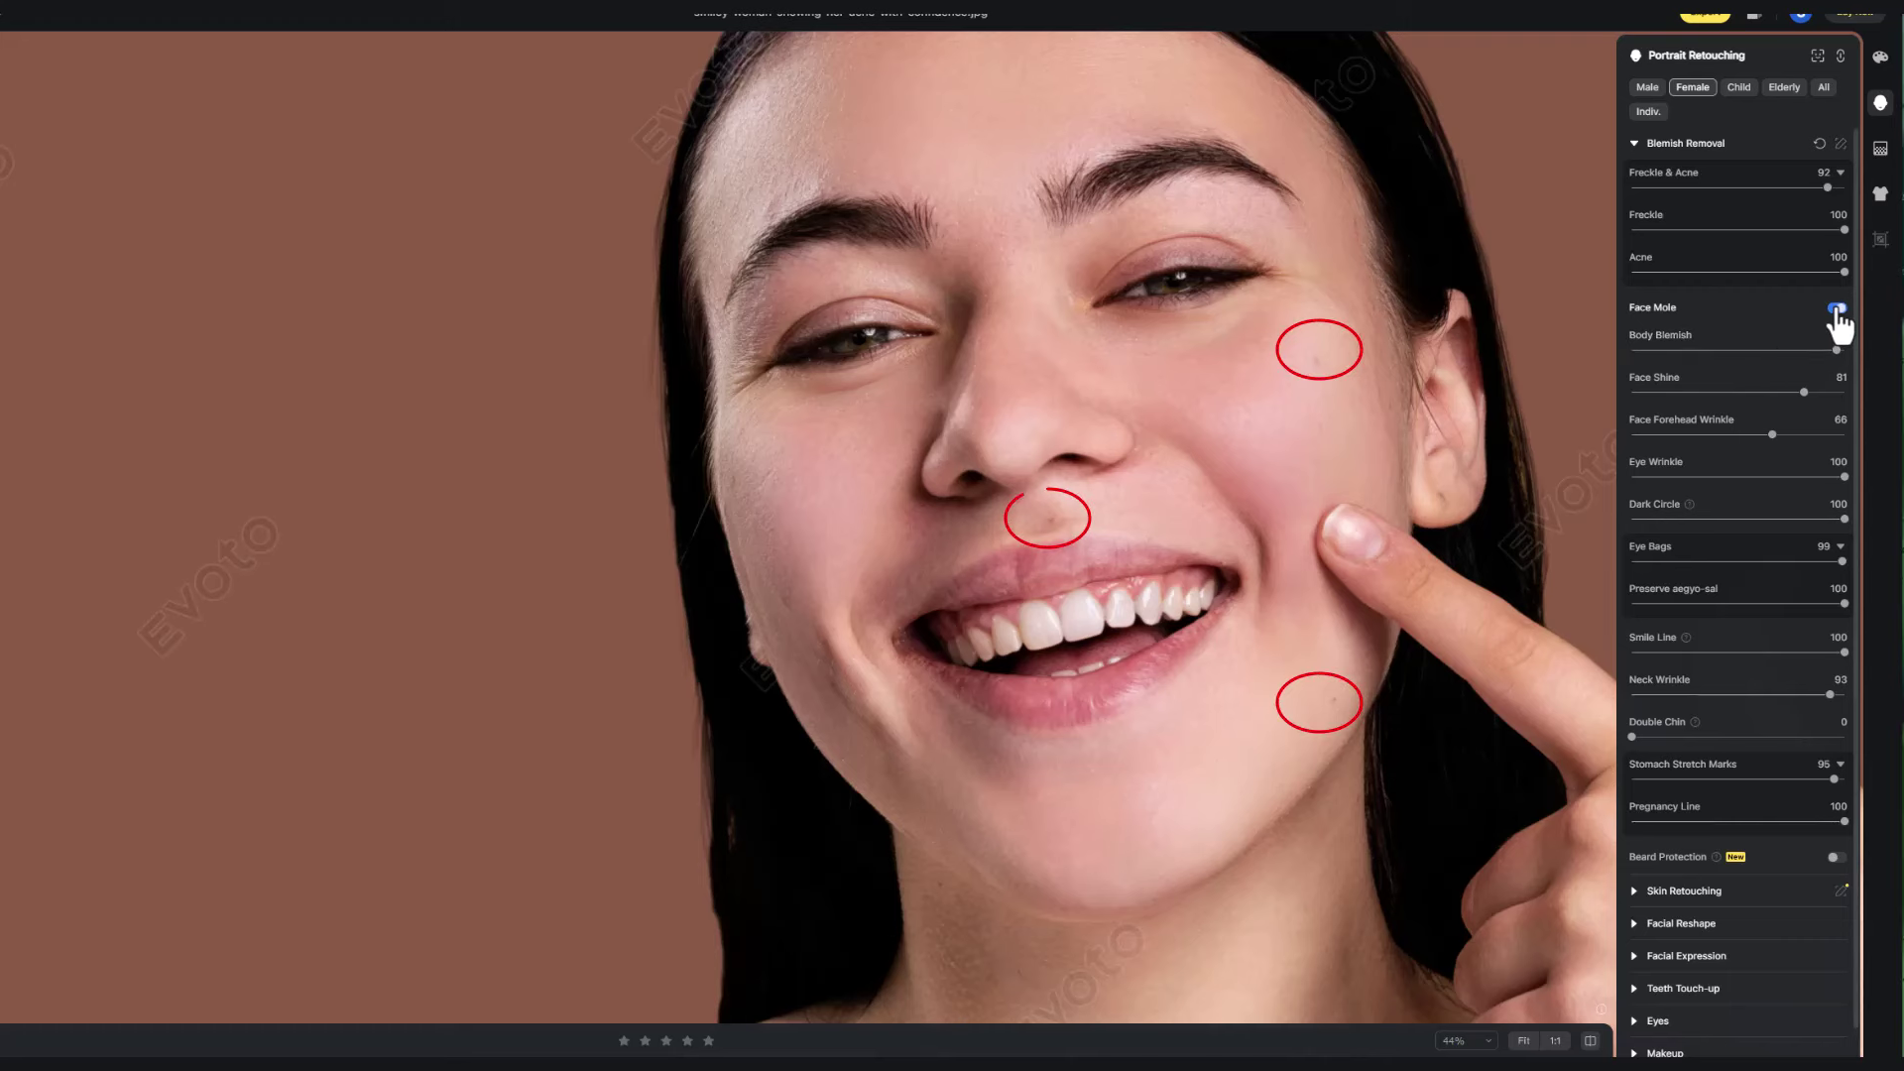
left_click(1590, 1041)
scroll(1271, 812, "down", 2)
scroll(1273, 810, "down", 1)
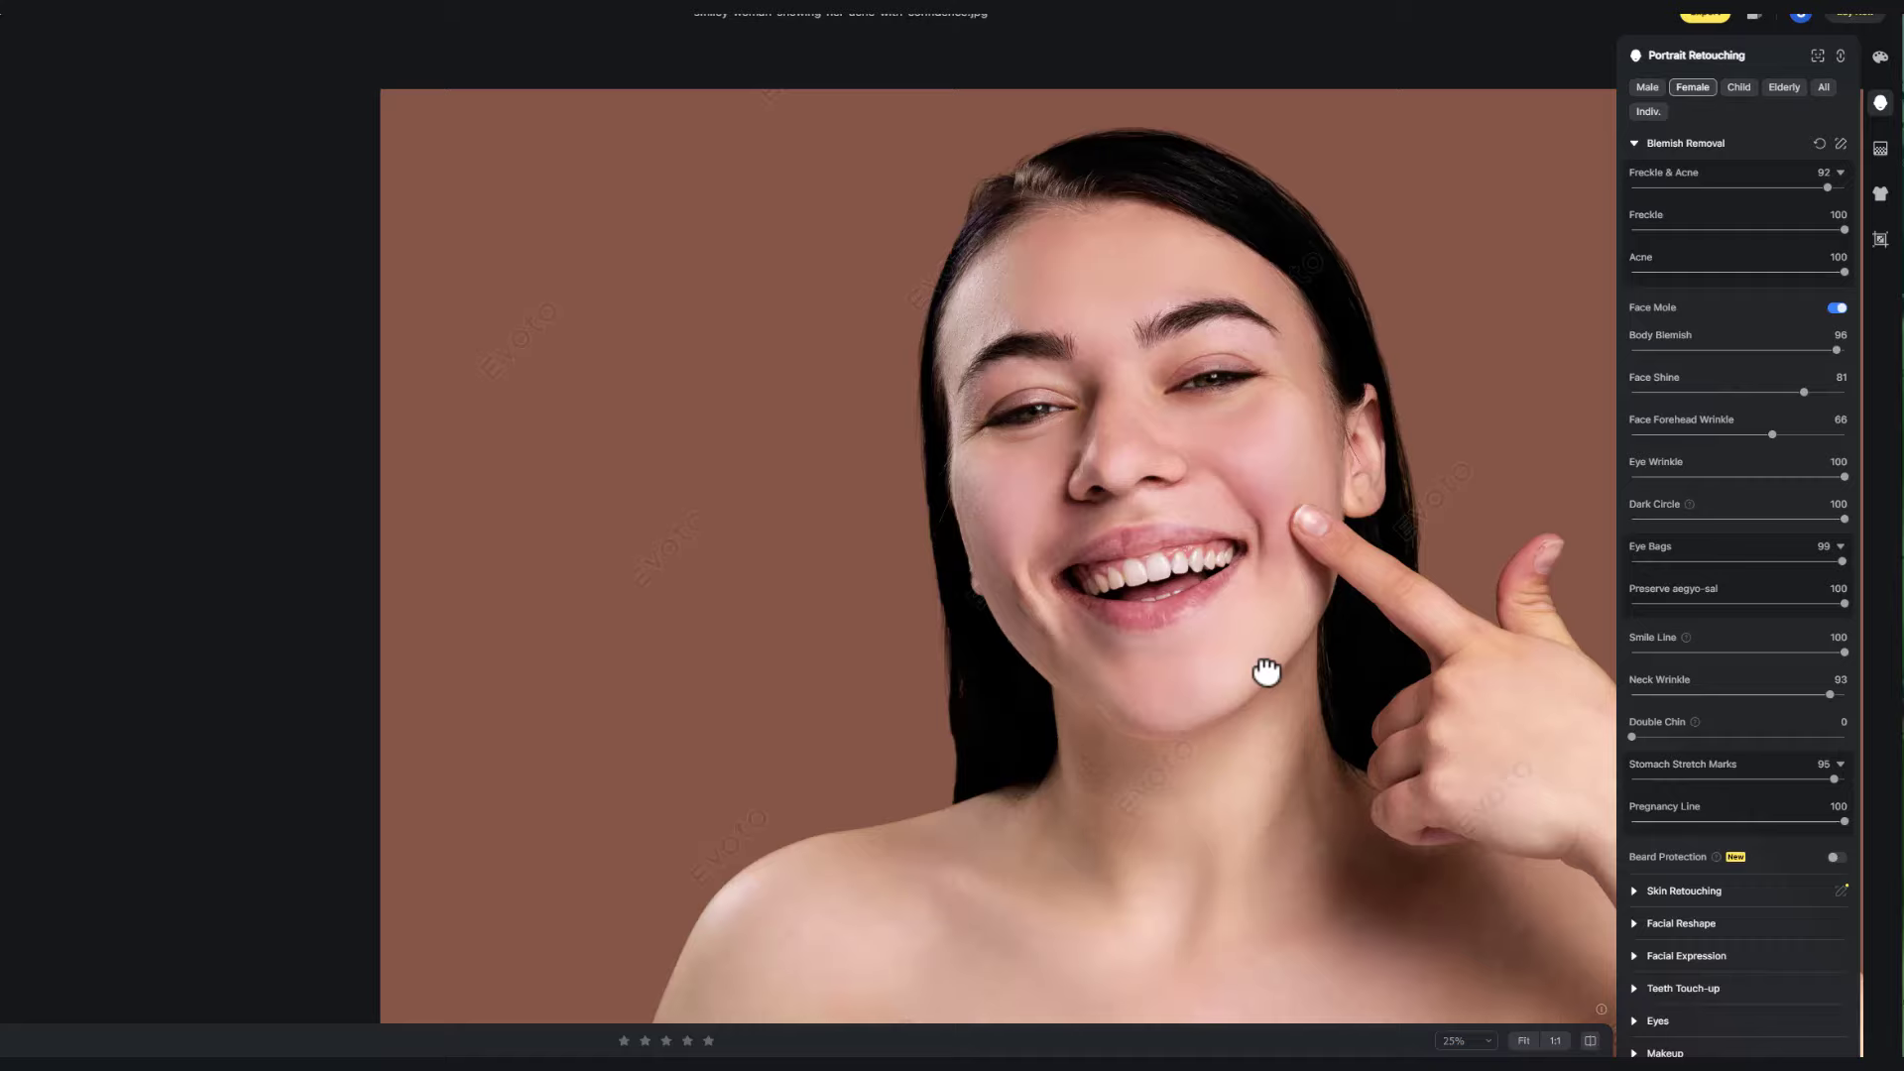
left_click(1590, 1041)
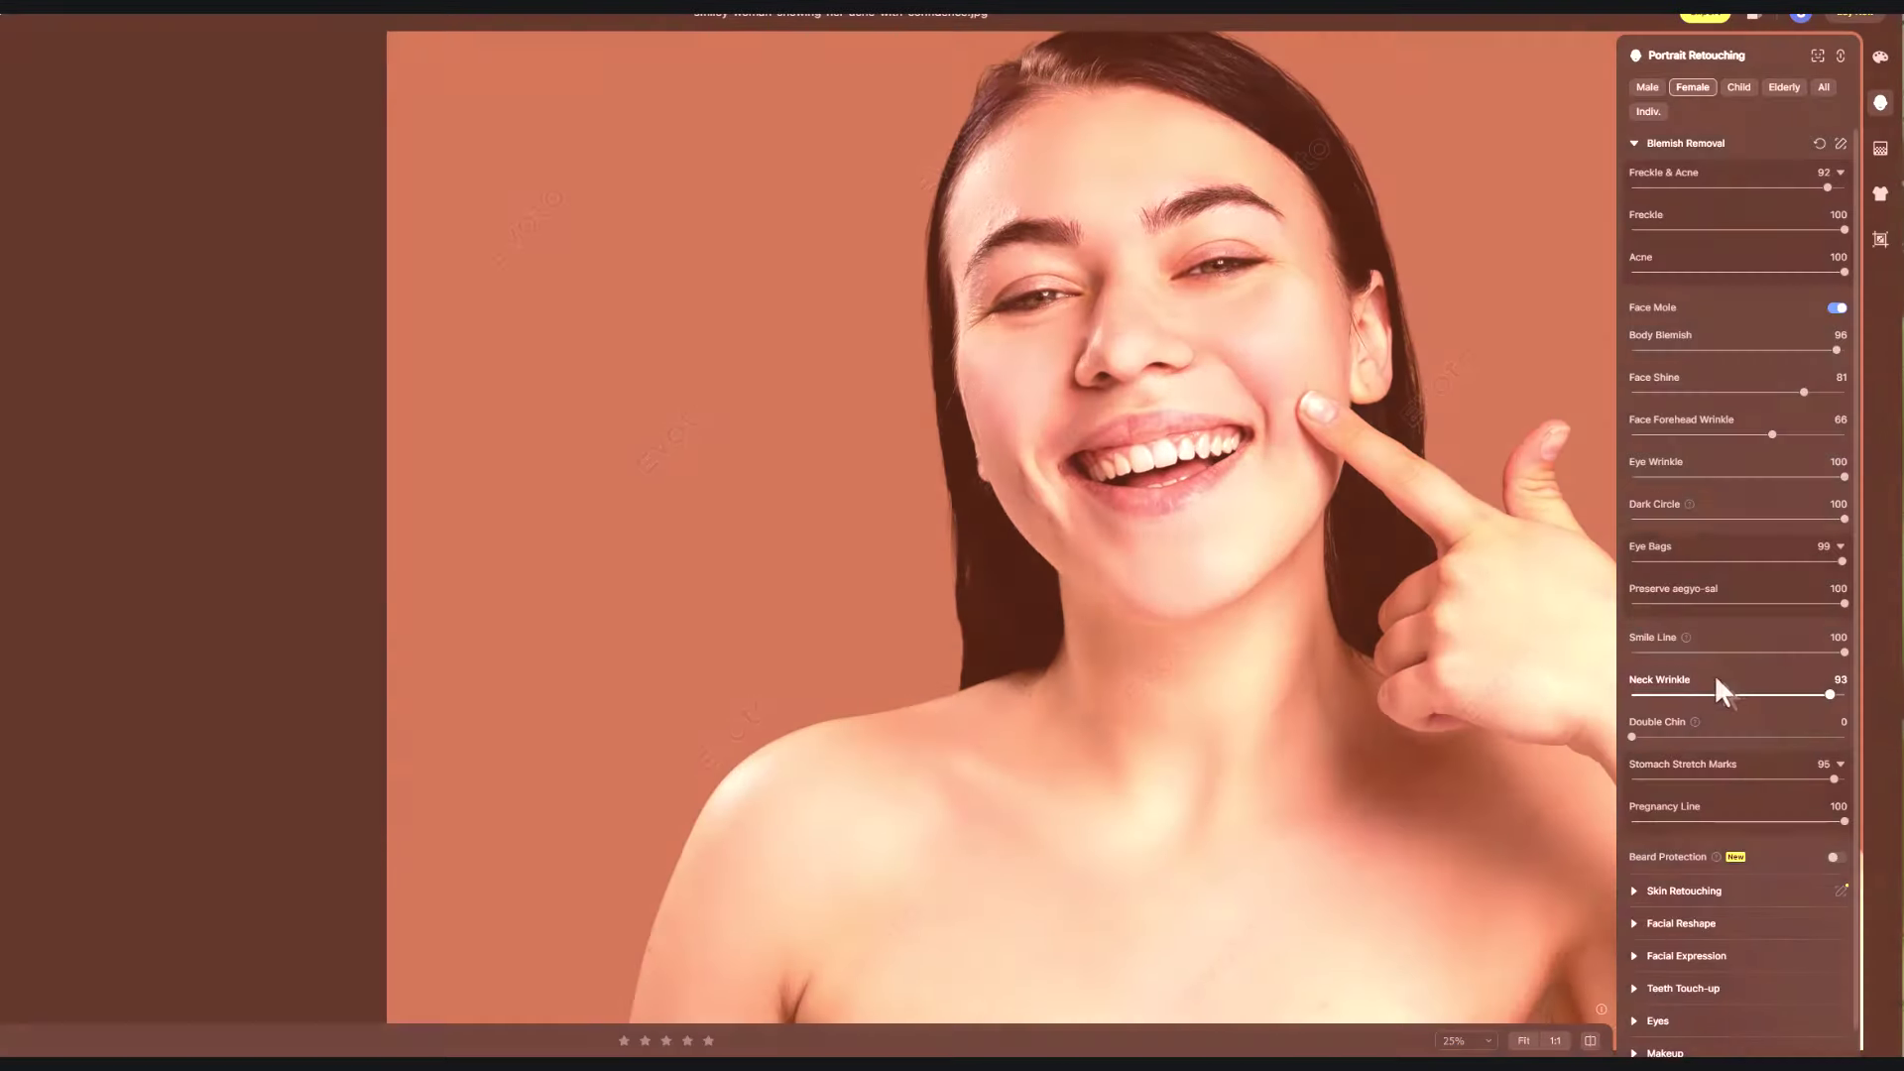
Step: Set Smooth Face Skin to 80 and compare with the original
left_click(1633, 143)
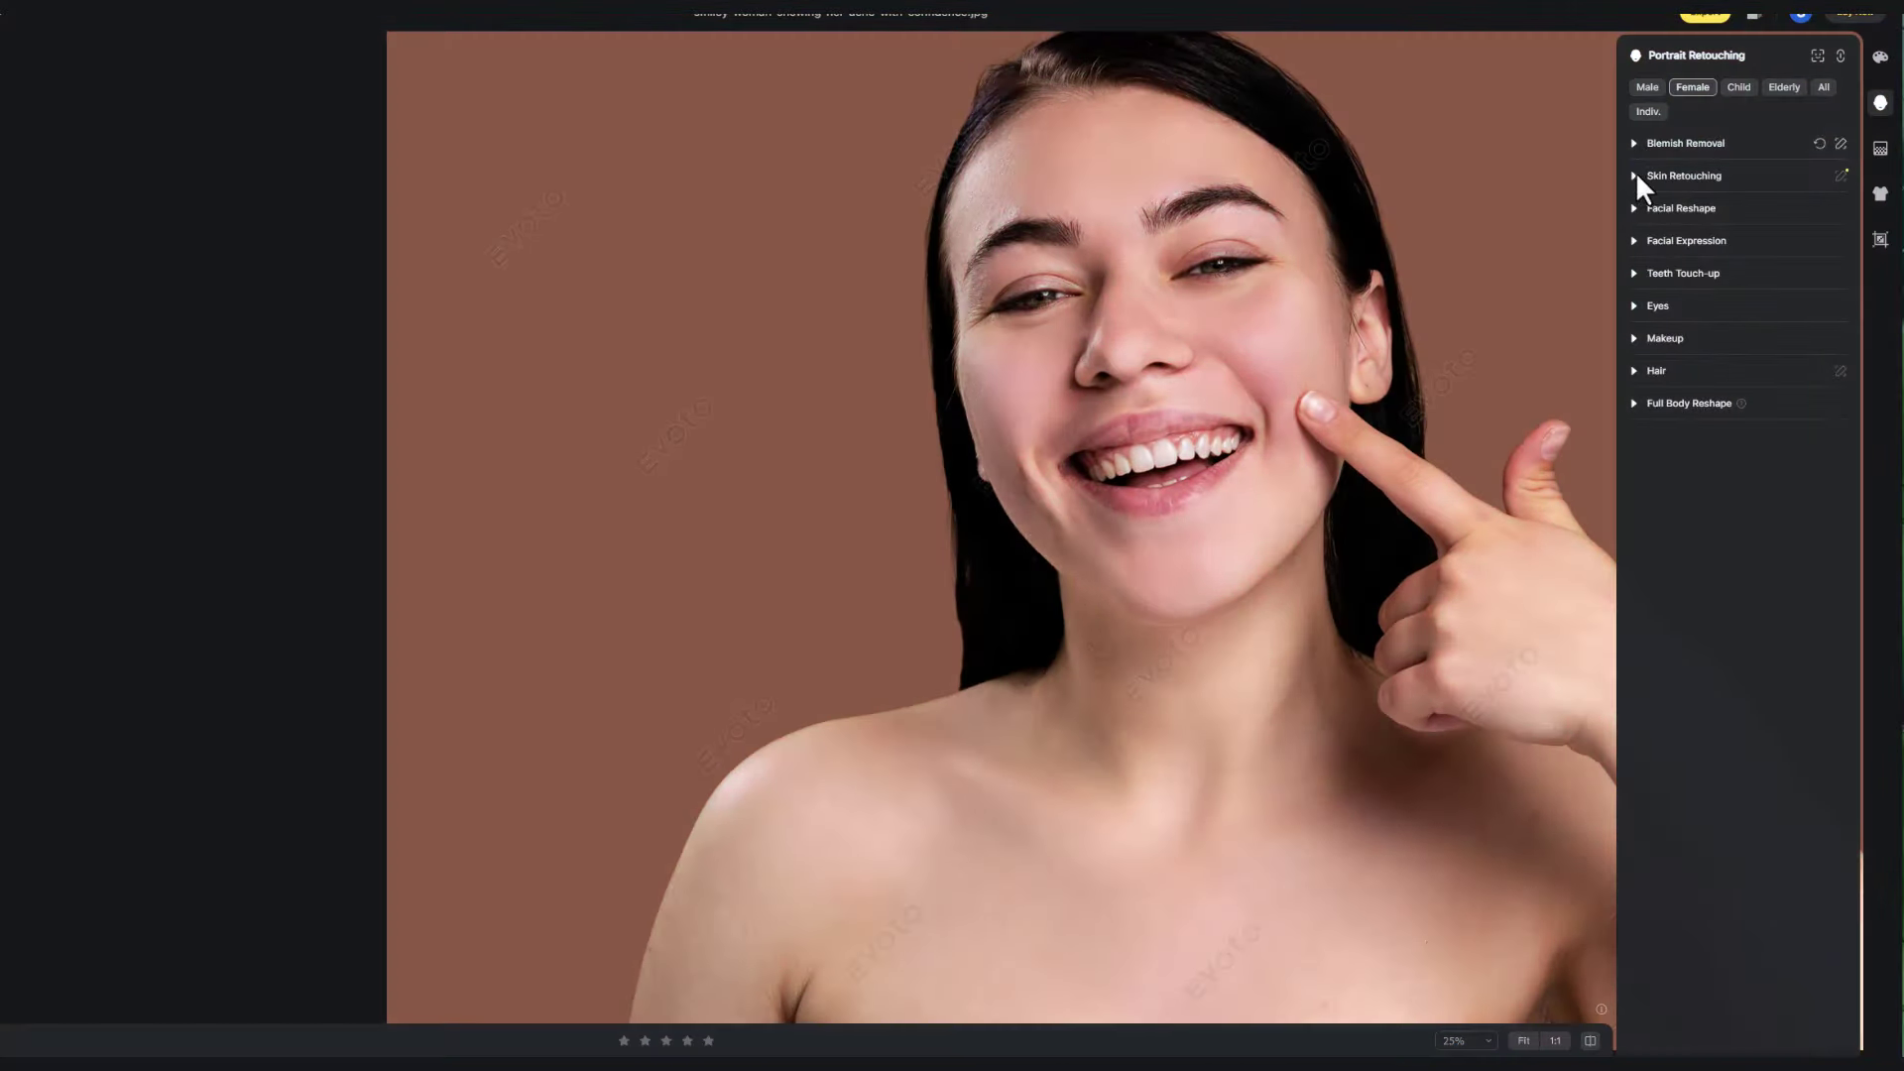
left_click(1635, 174)
scroll(1159, 375, "up", 3)
scroll(1158, 375, "down", 2)
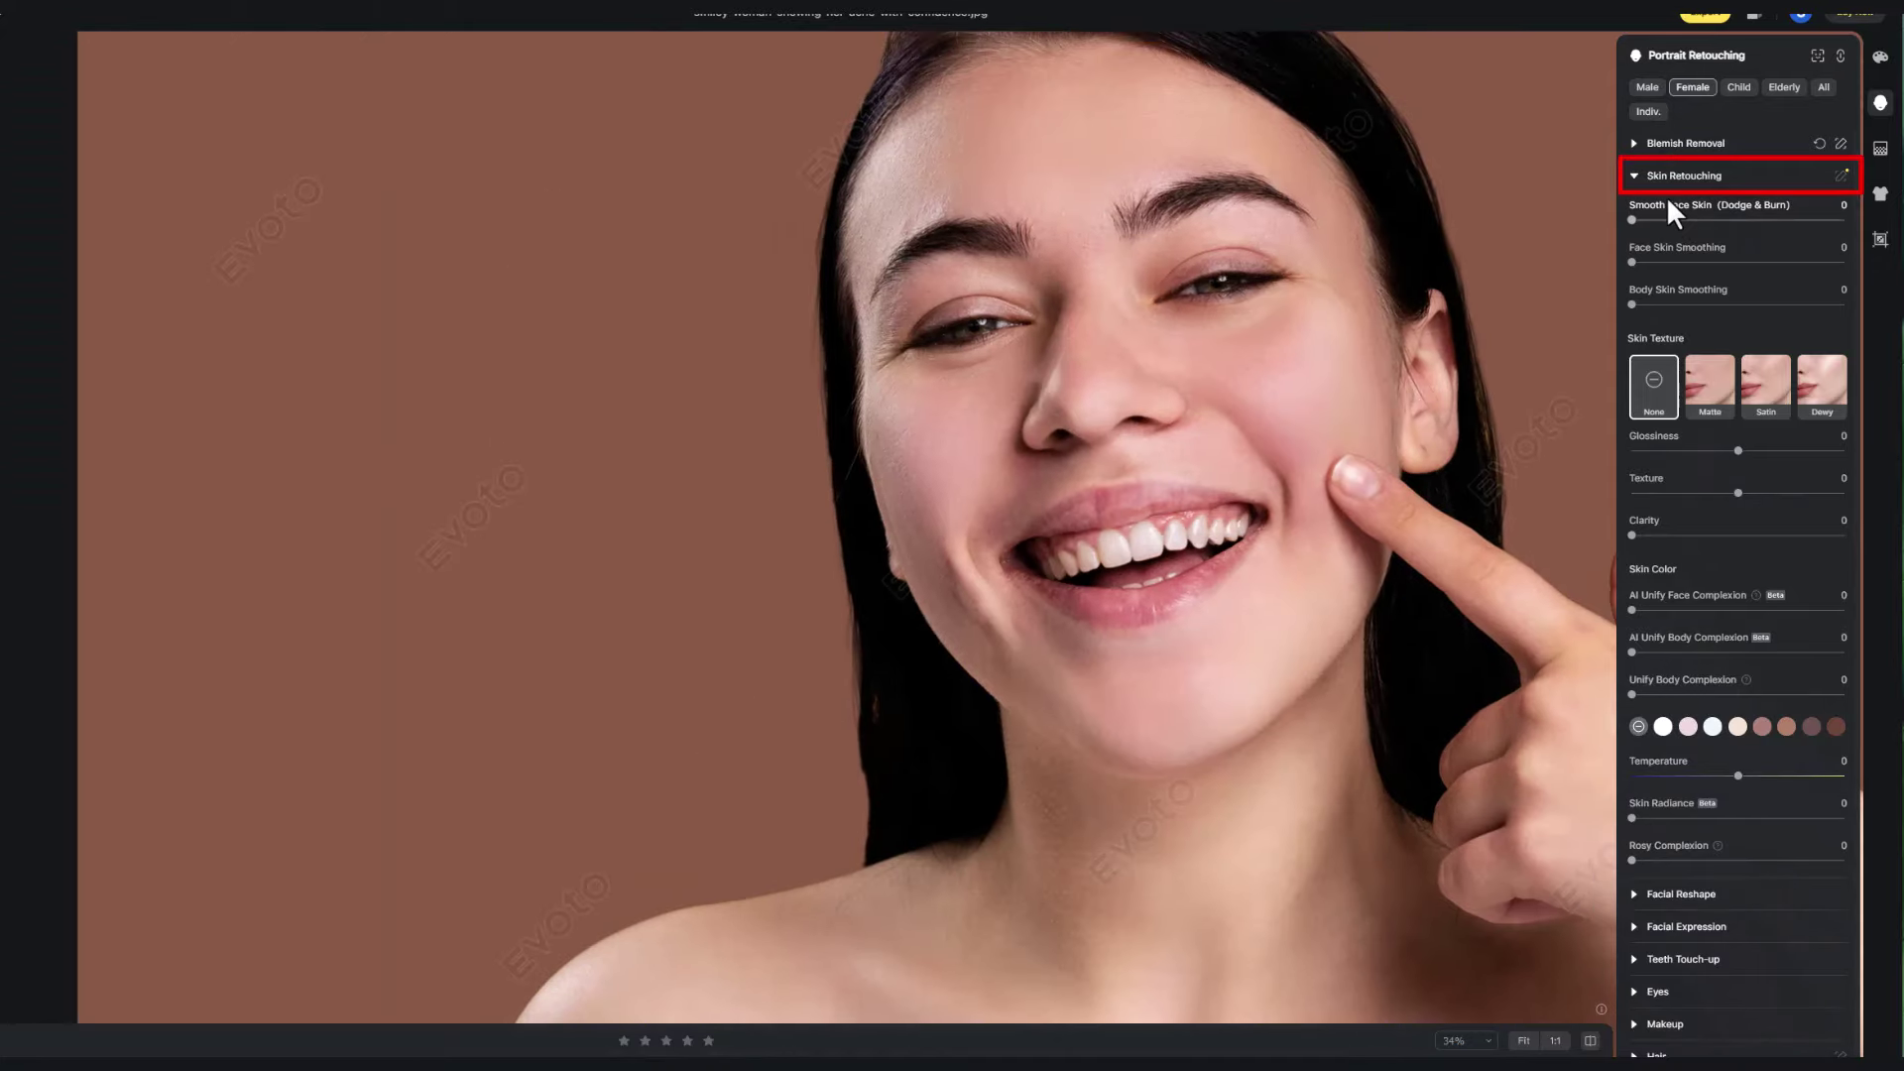
left_click_drag(1632, 219, 1802, 218)
left_click(1590, 1040)
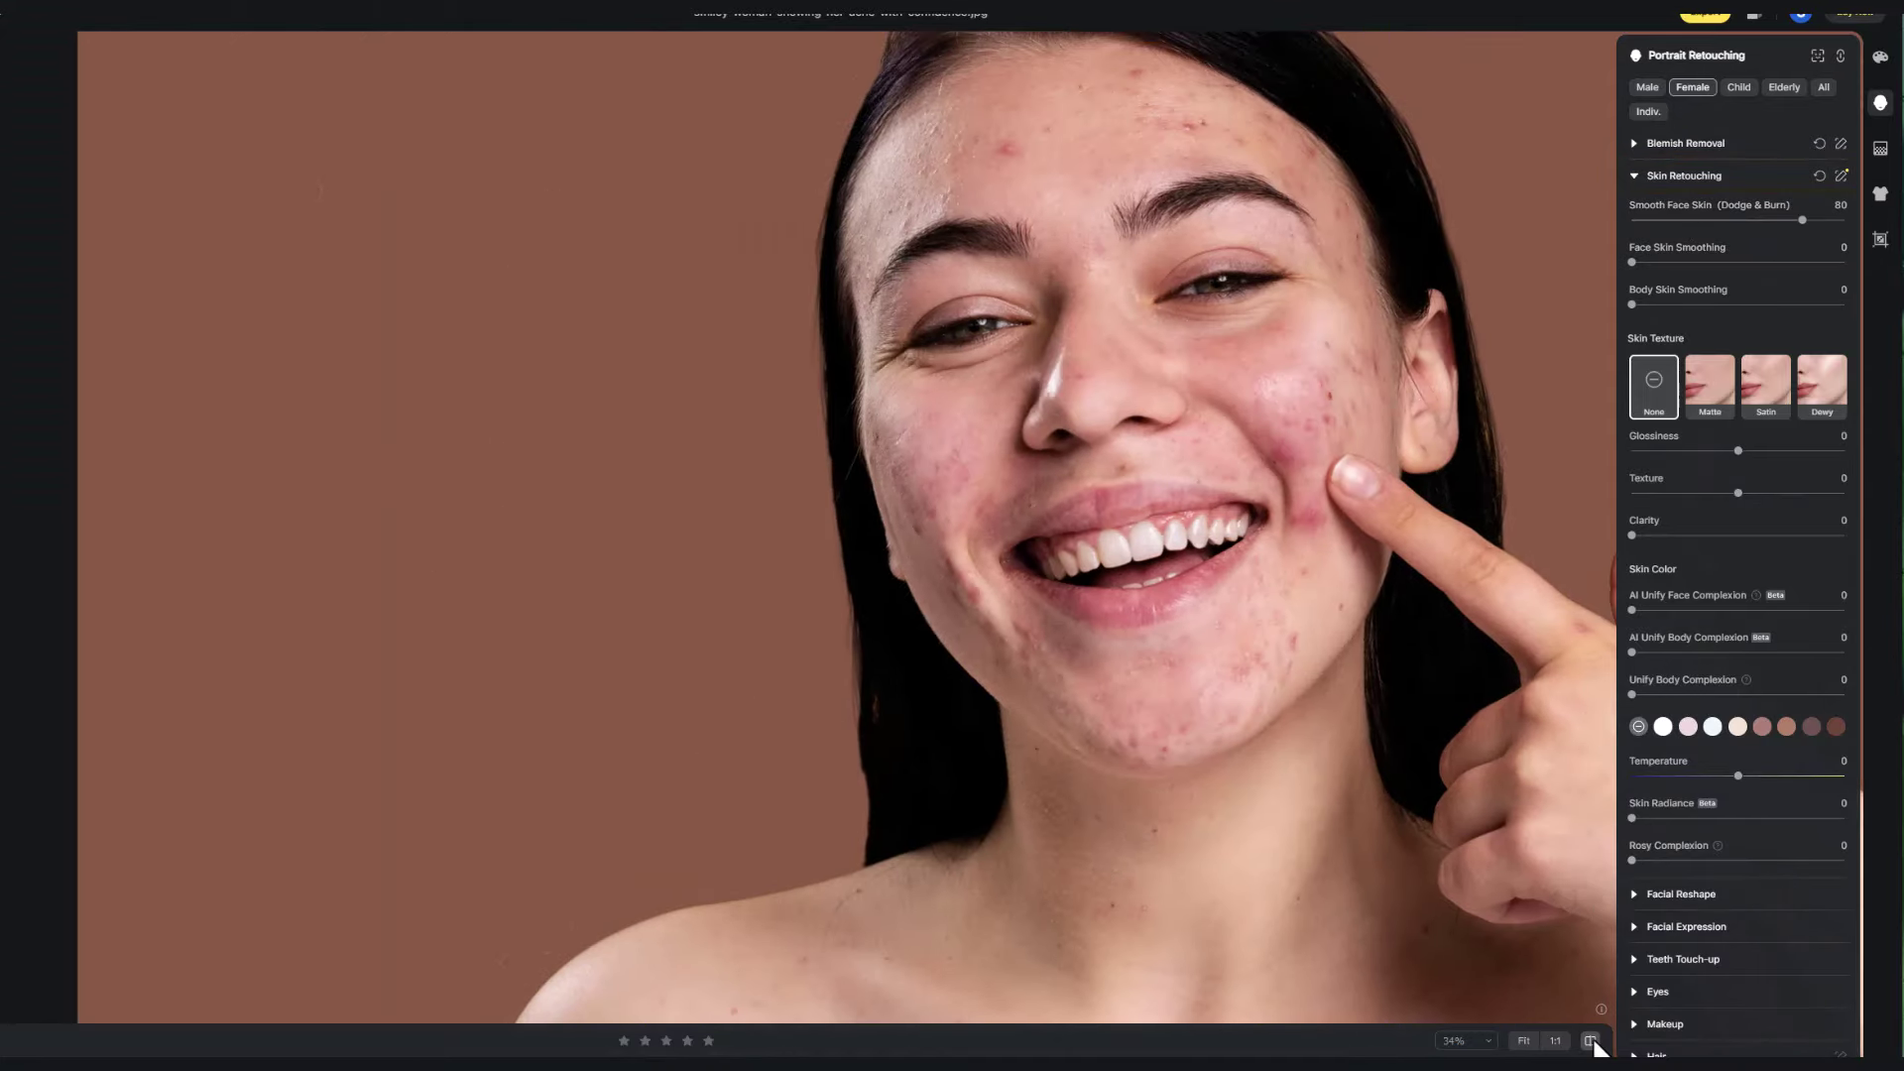
Step: Set Face Skin Smoothing to 32 and Body Skin Smoothing to 85
left_click_drag(1632, 262, 1807, 262)
left_click(1699, 263)
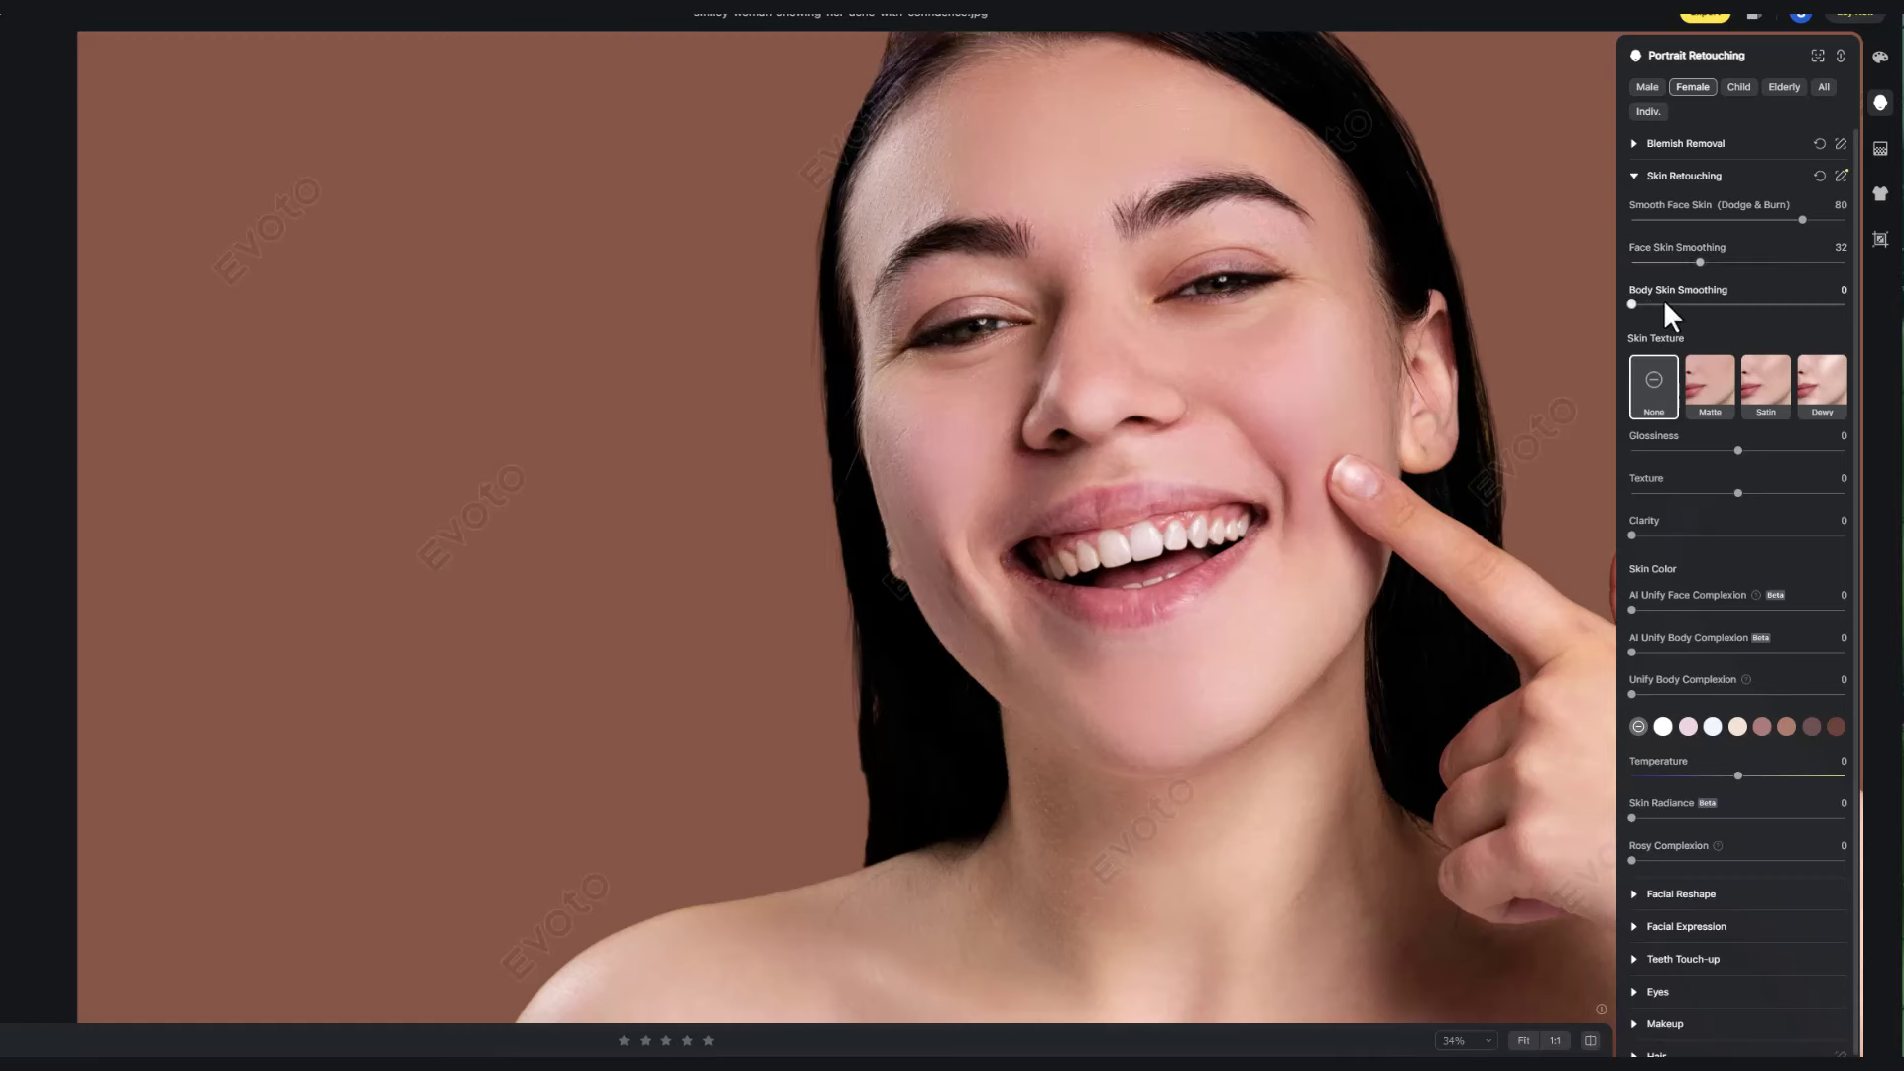
scroll(1479, 348, "down", 3)
left_click(1634, 305)
left_click_drag(1643, 304, 1814, 305)
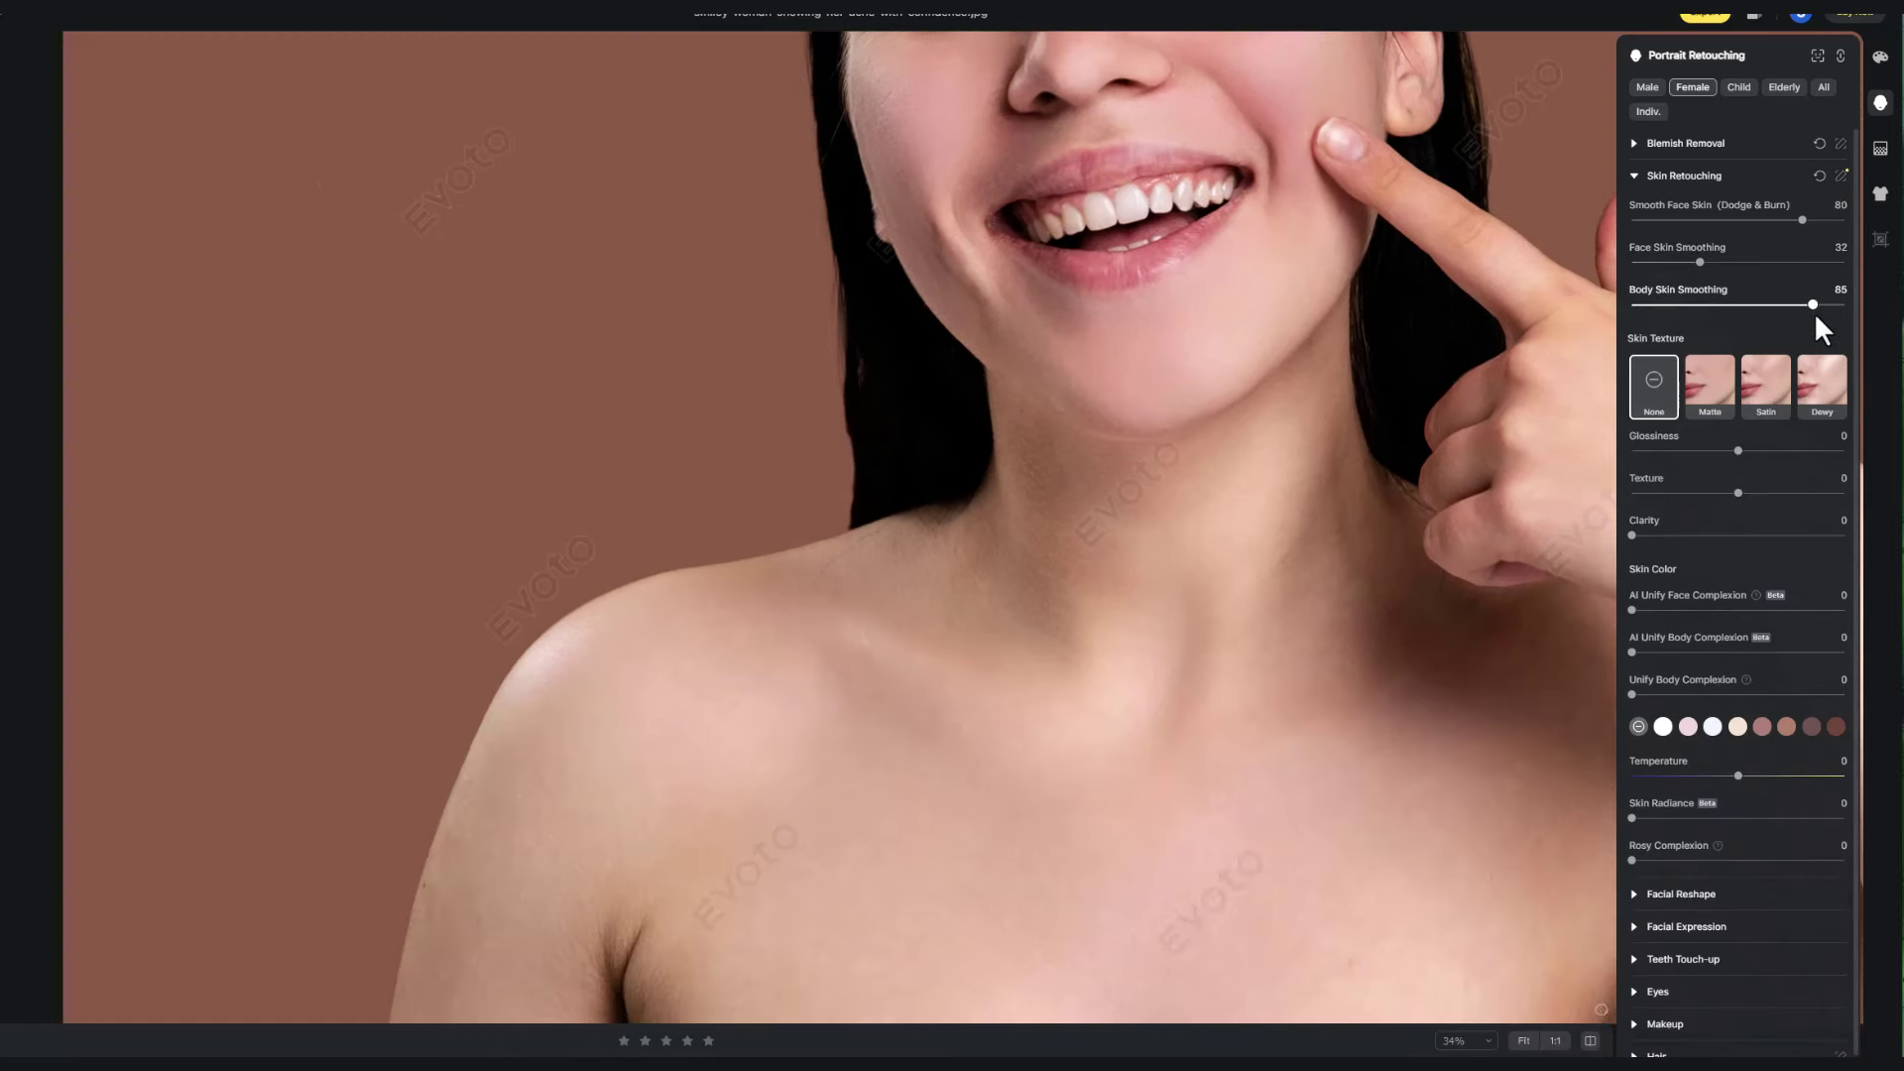
left_click(1590, 1042)
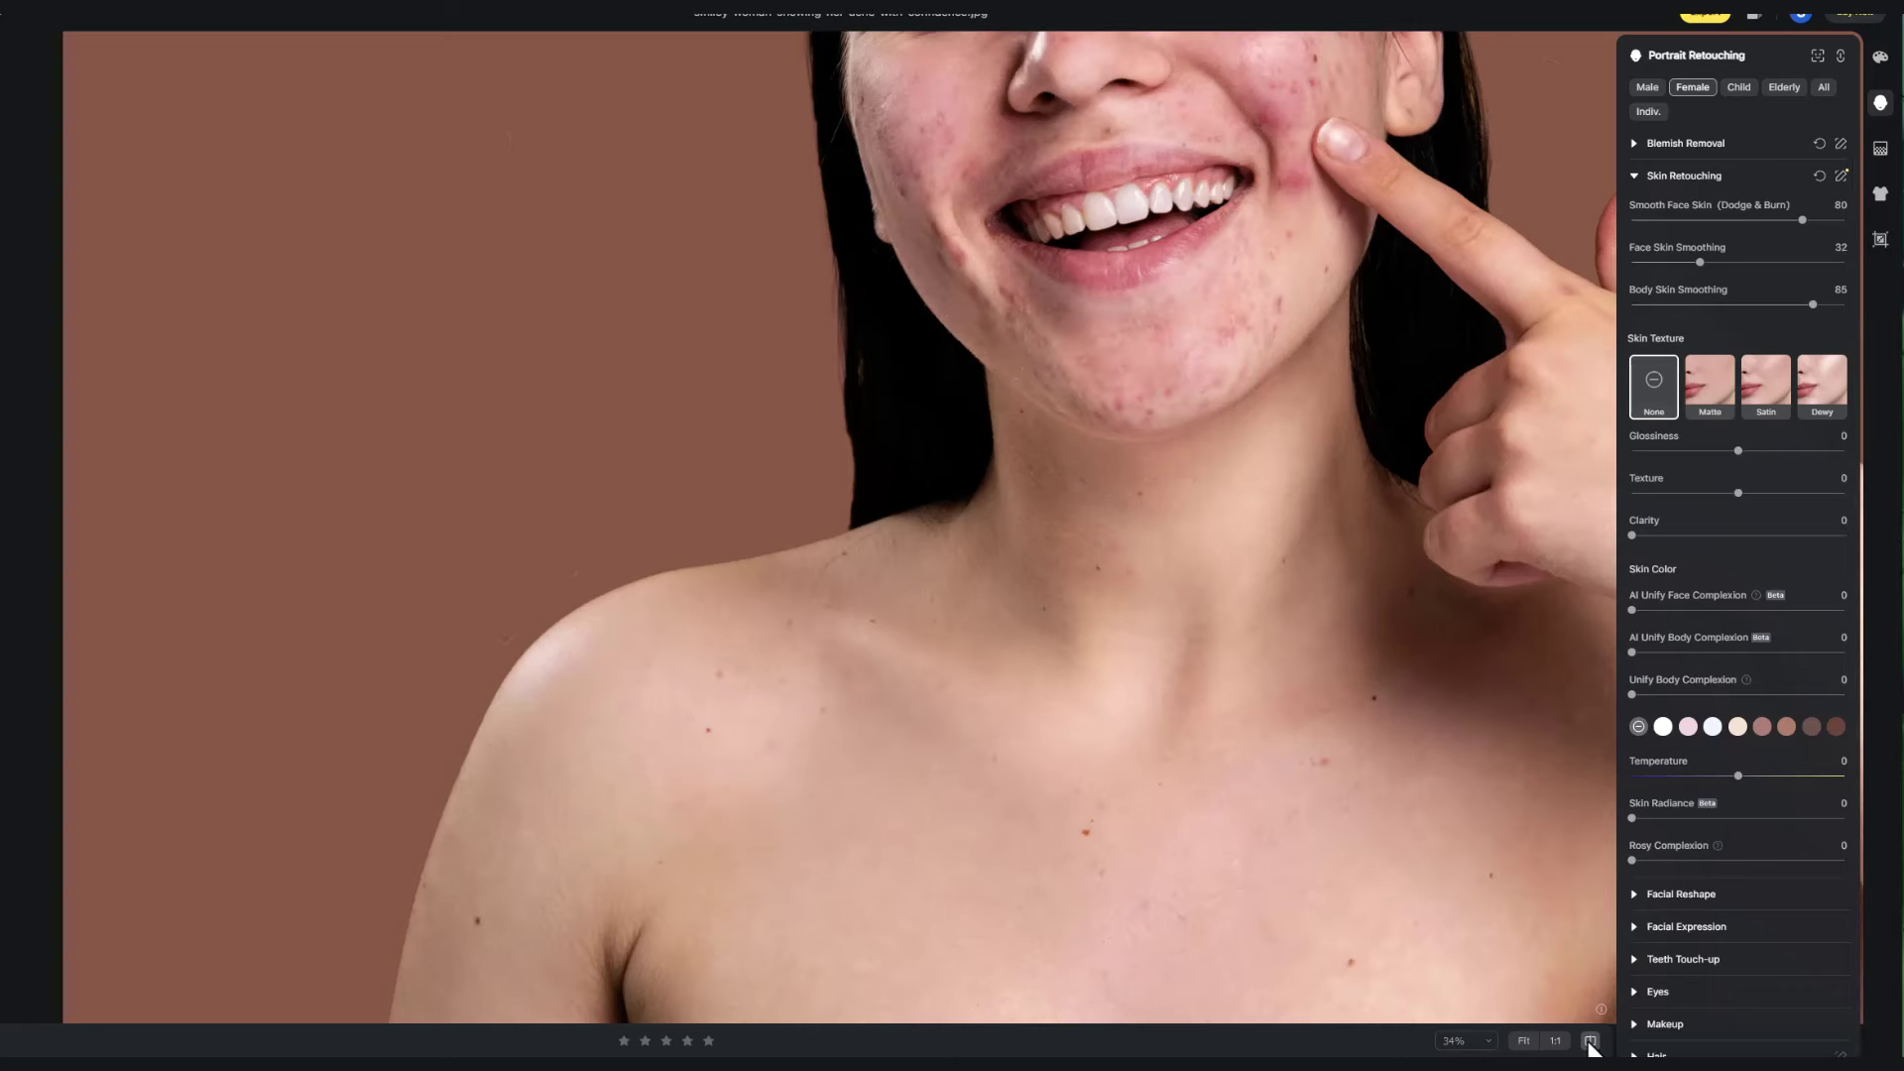
scroll(1311, 432, "down", 1)
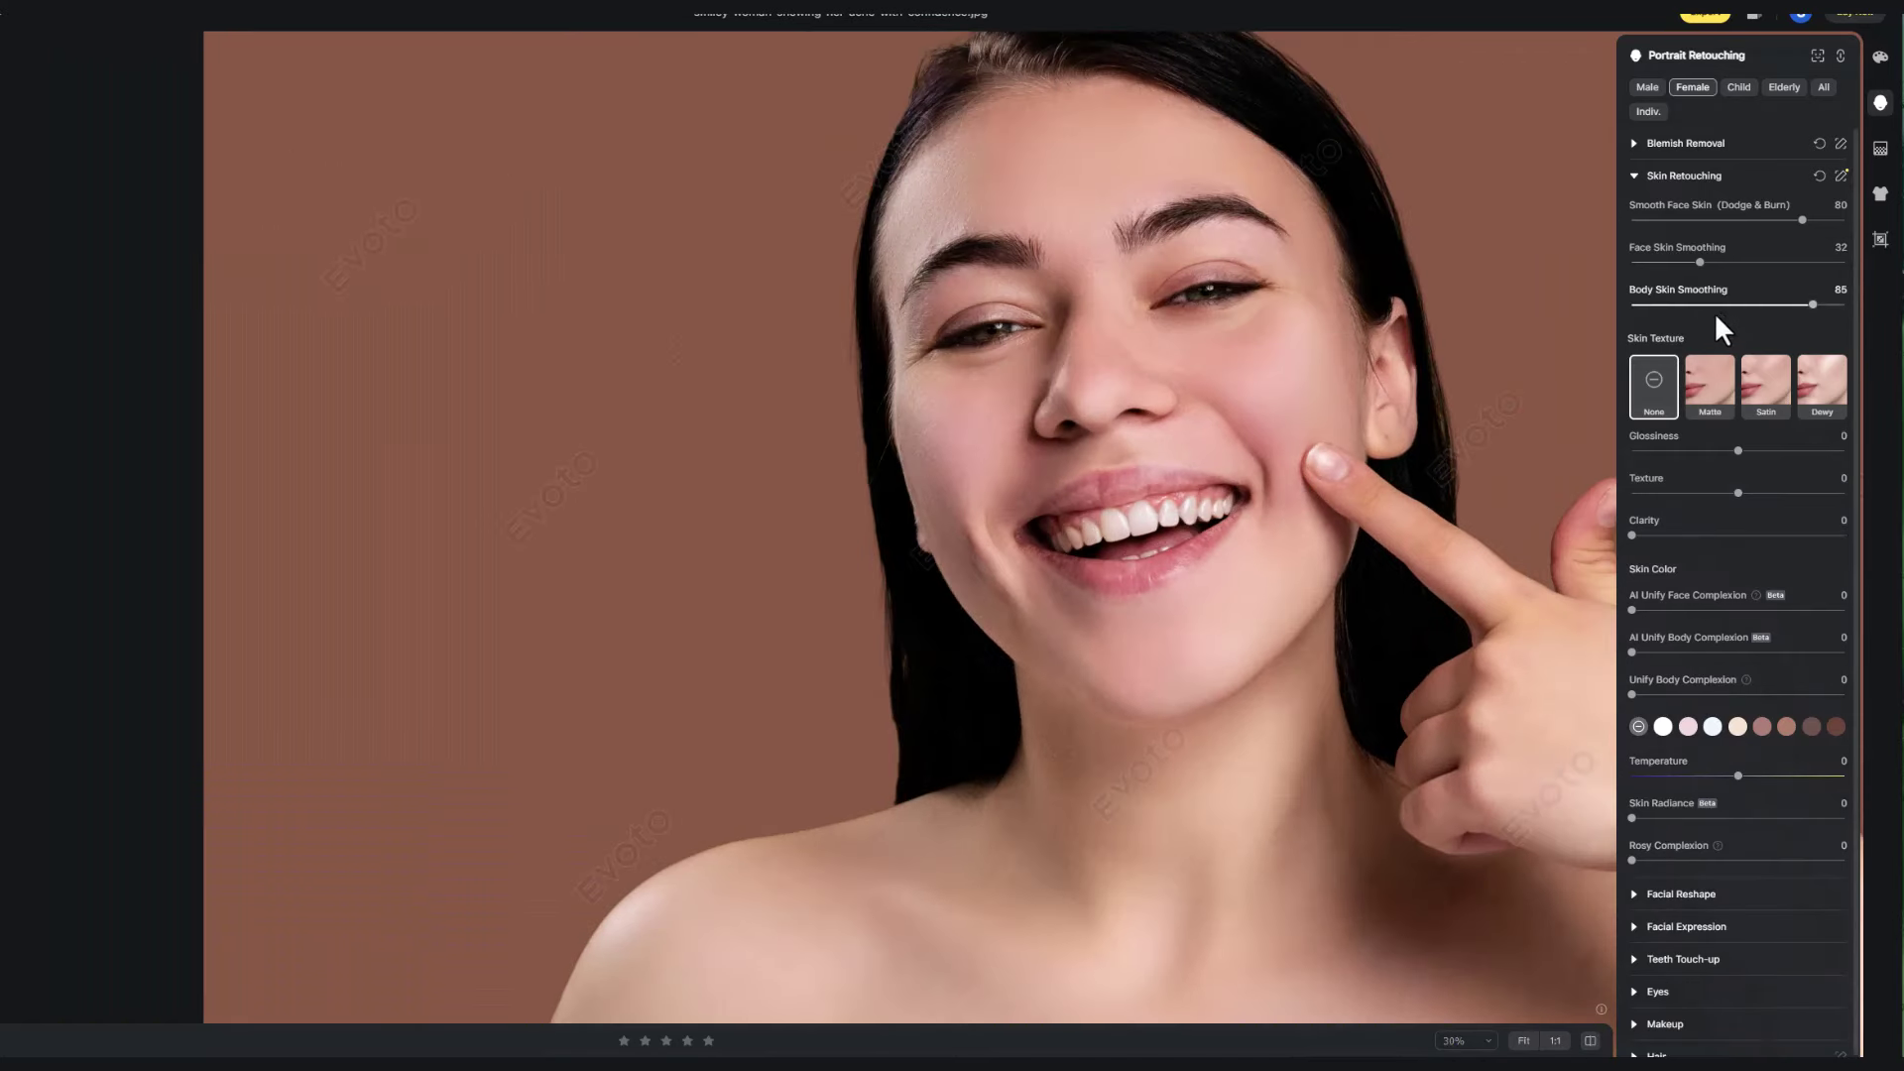
Step: Try the Matte skin texture, then settle on the Satin texture
left_click(1712, 381)
scroll(1244, 382, "up", 2)
scroll(1243, 383, "up", 2)
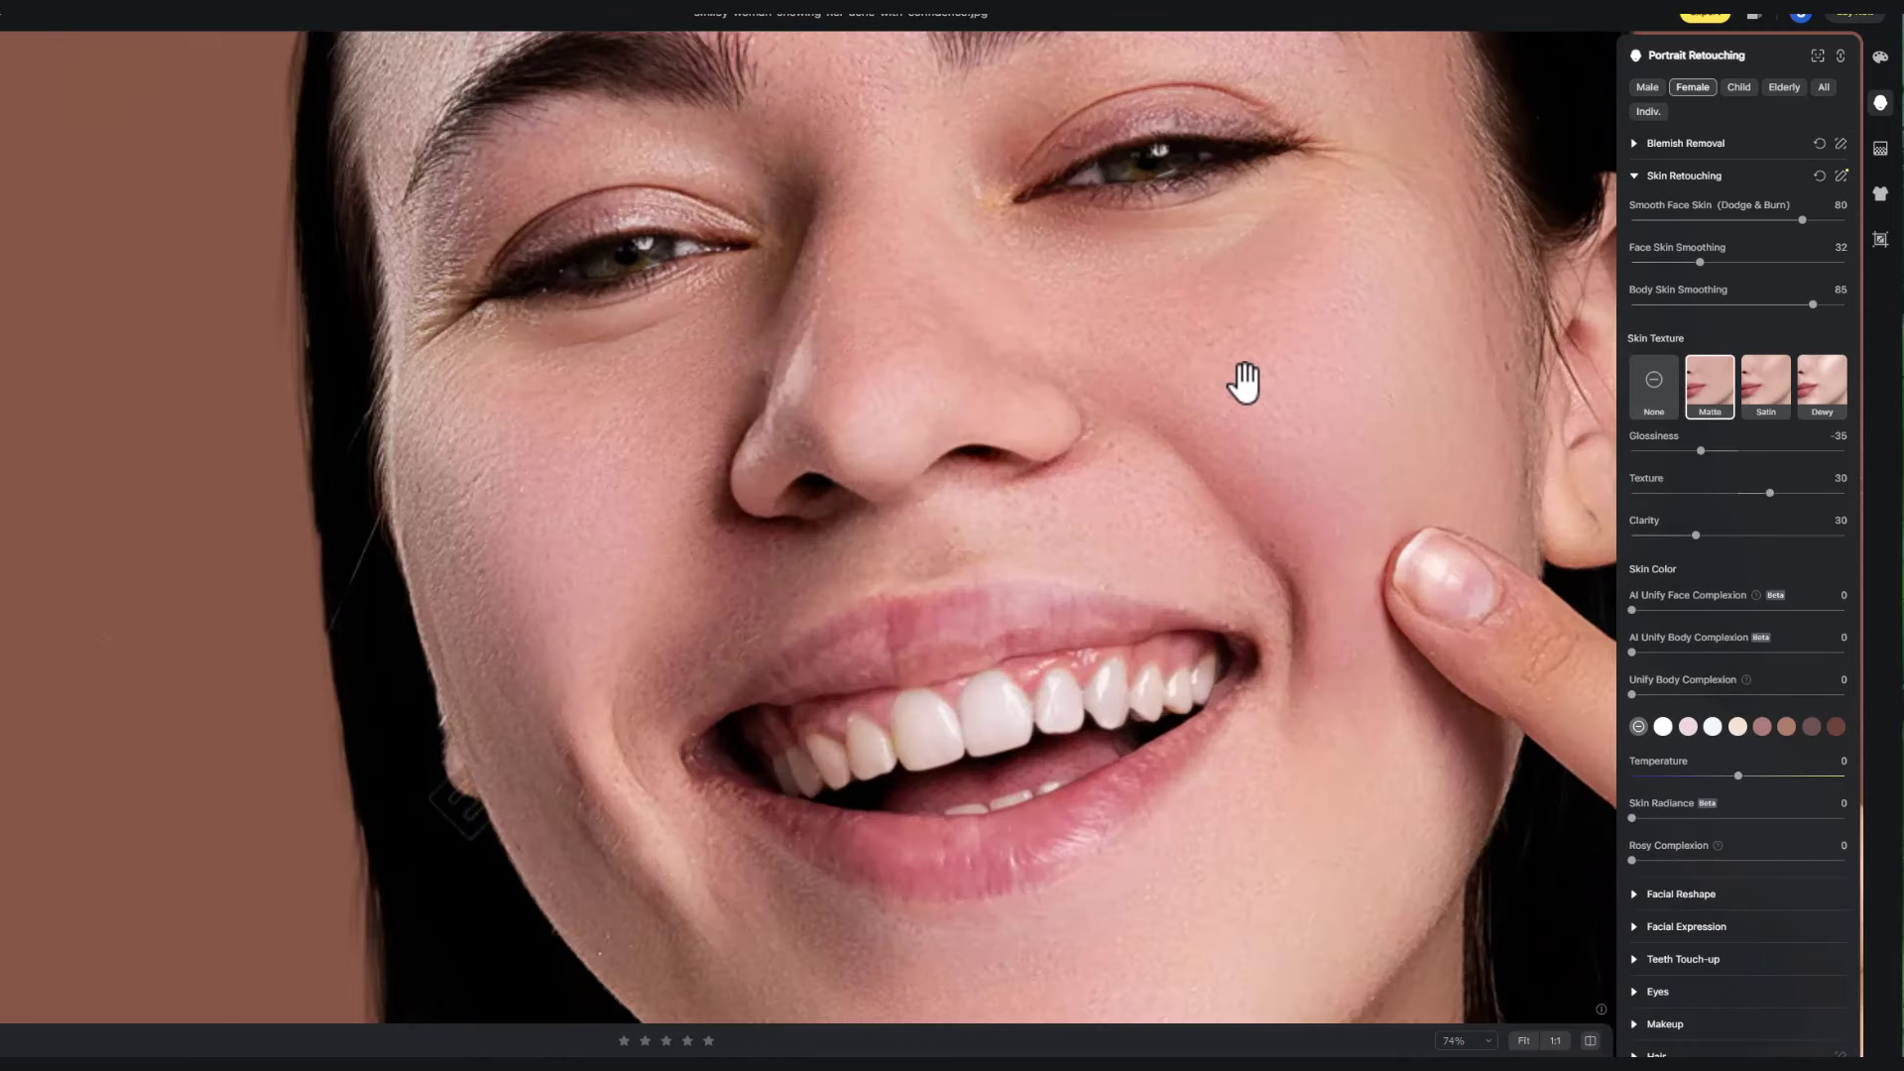
left_click(1662, 382)
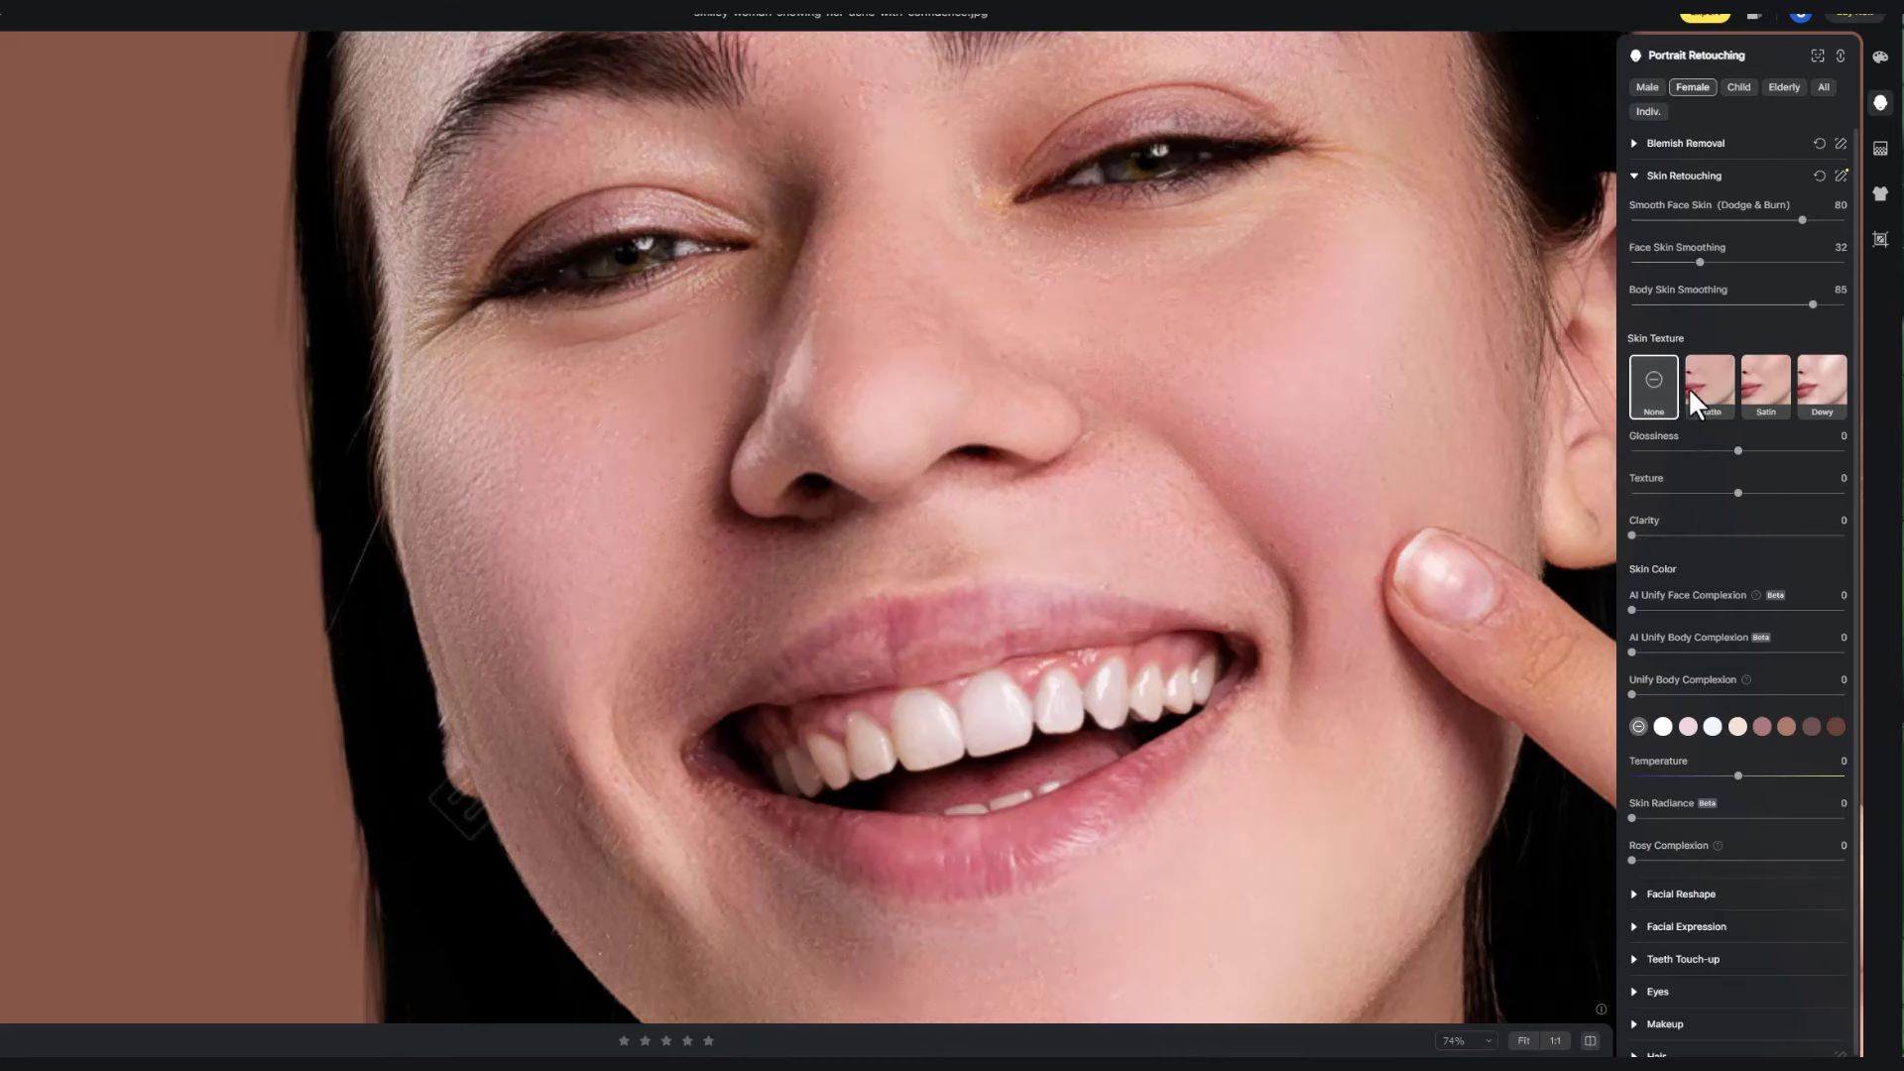
left_click(1718, 393)
left_click(1771, 391)
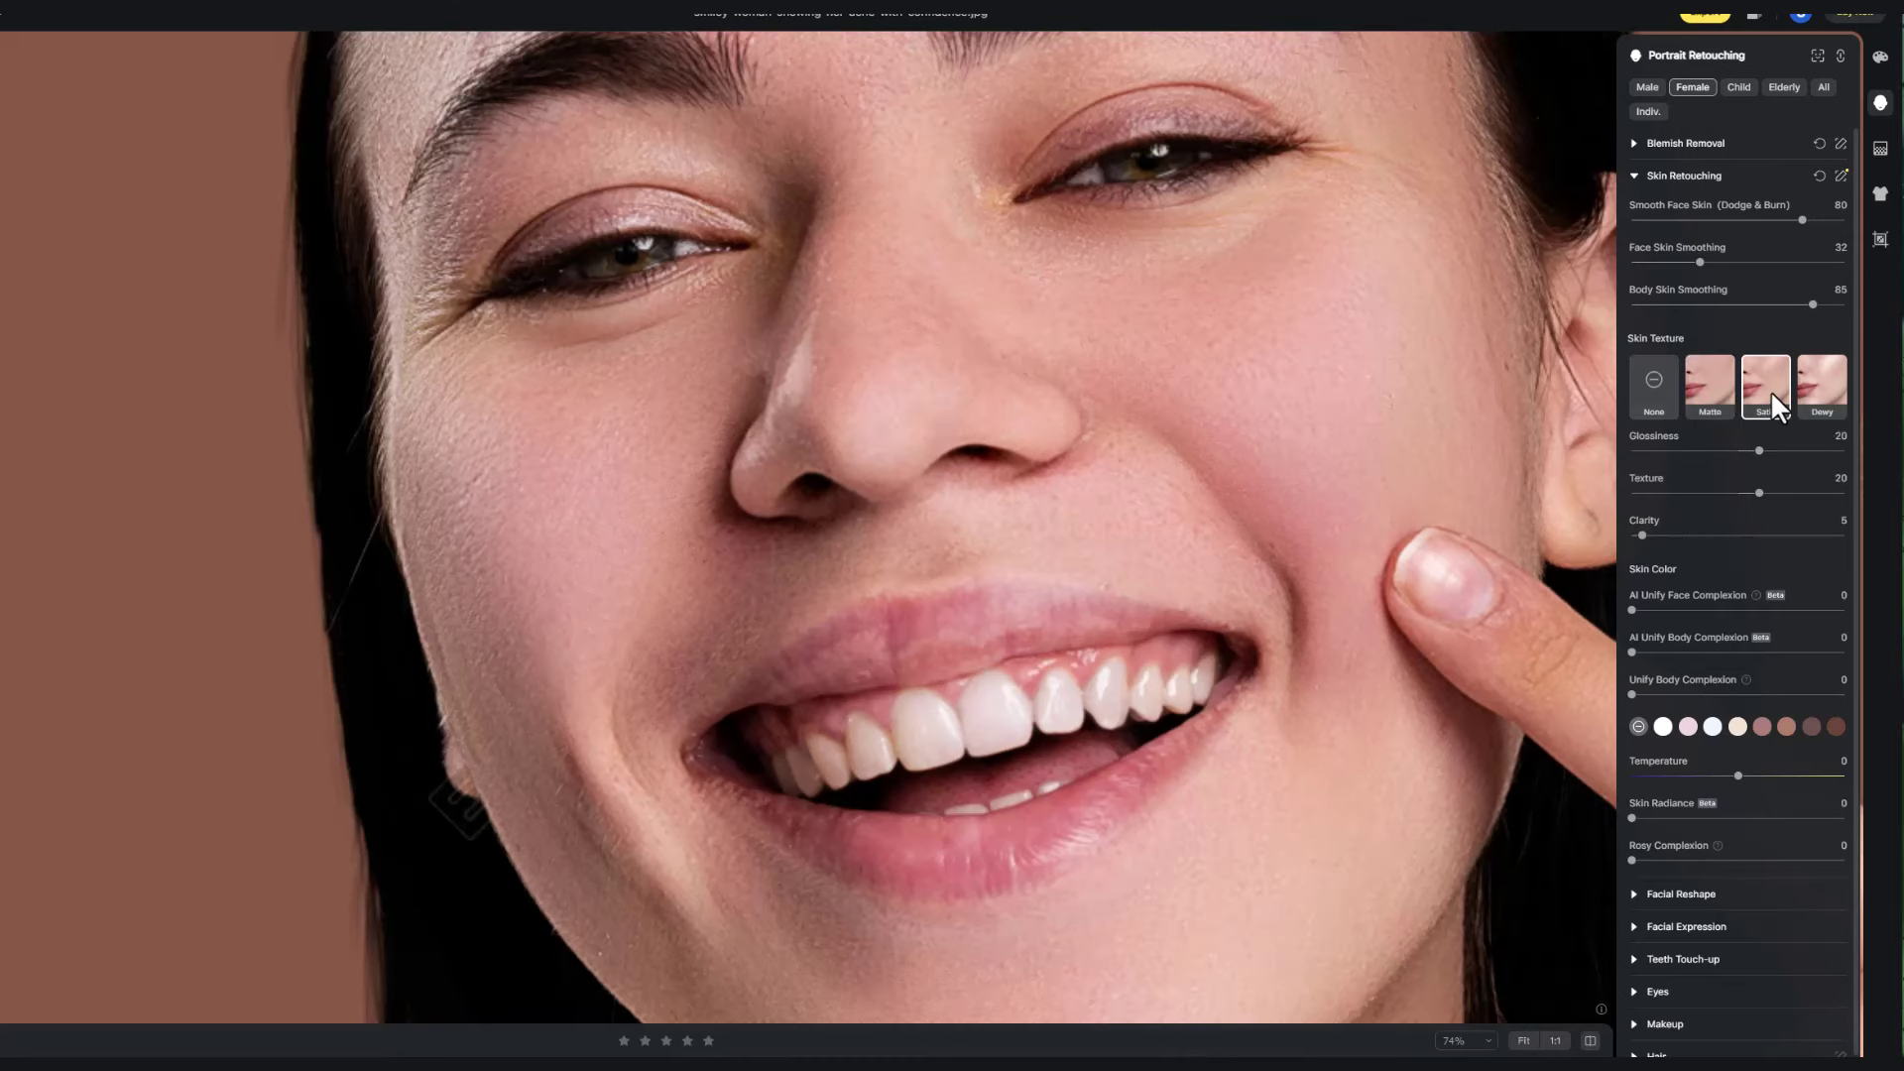
scroll(1406, 446, "down", 3)
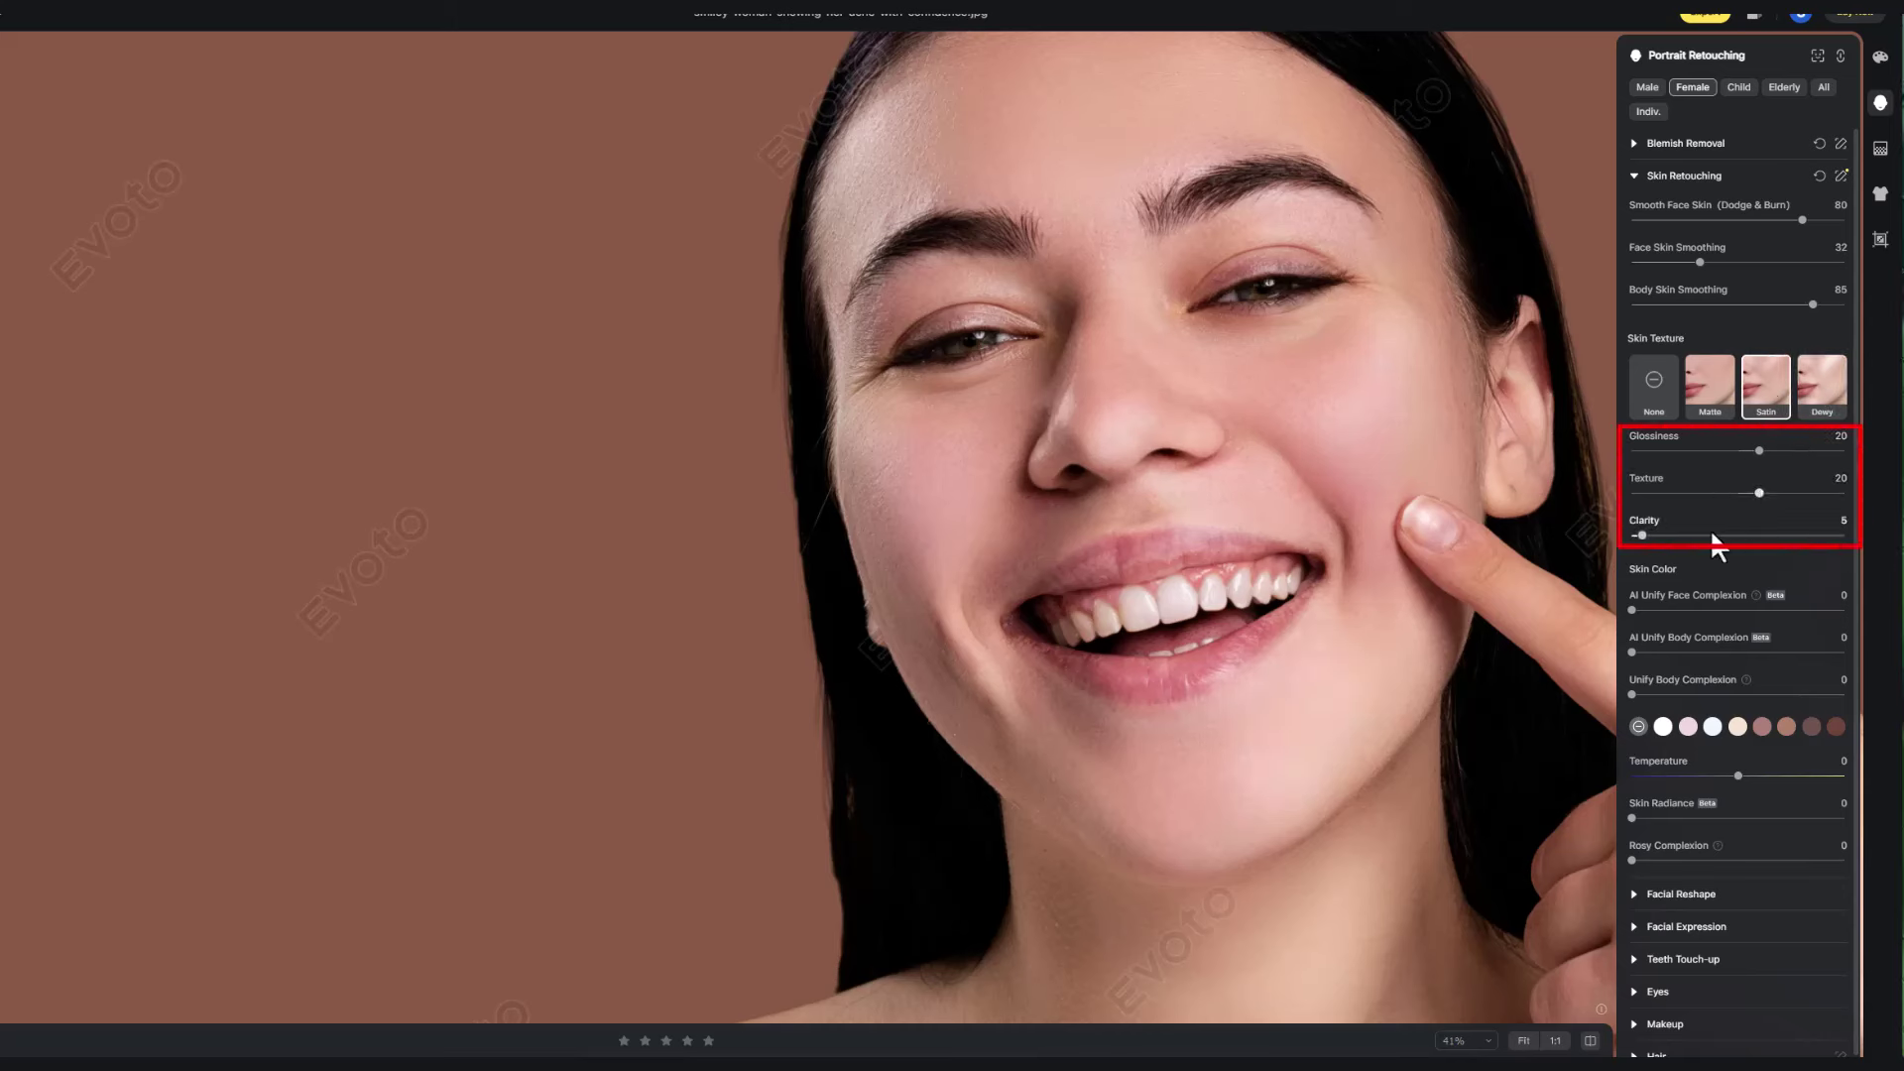
Step: Raise skin clarity slightly and try darker and lighter skin tones before removing them
left_click(1658, 537)
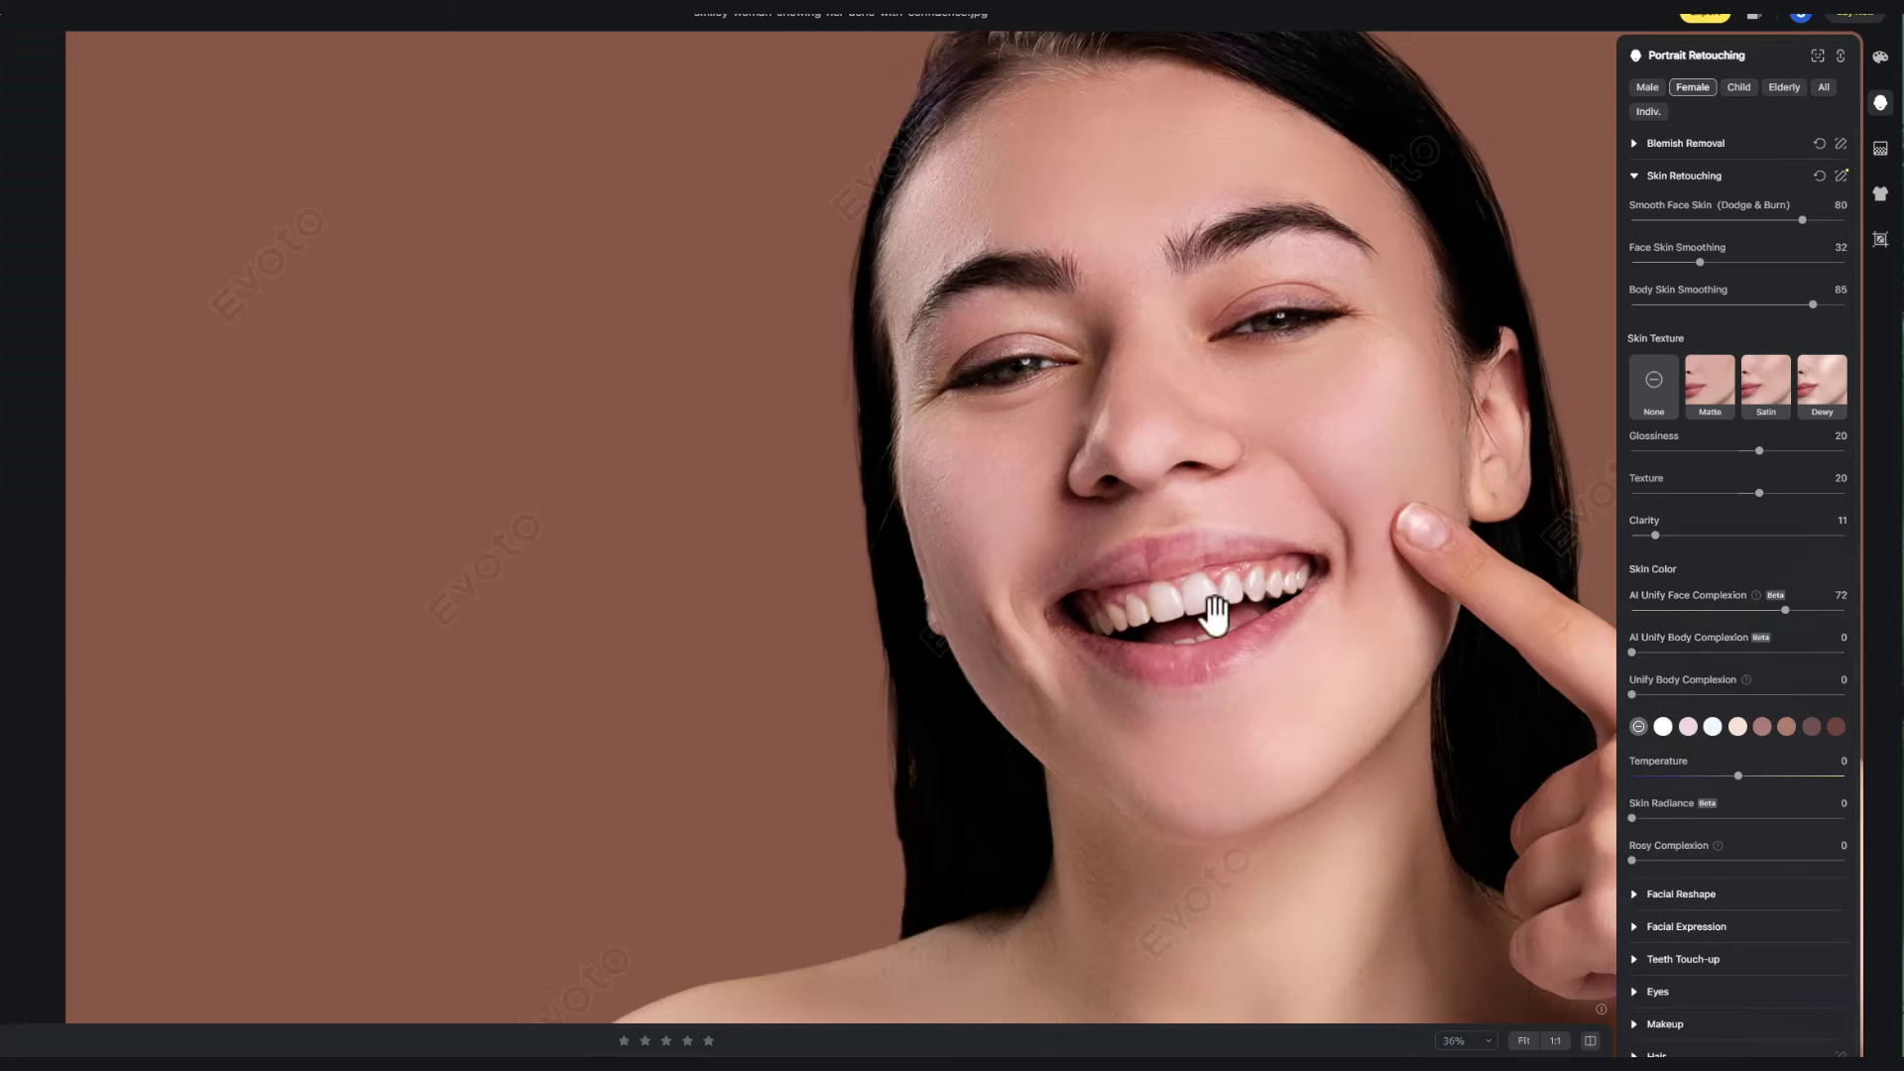
scroll(1649, 708, "down", 1)
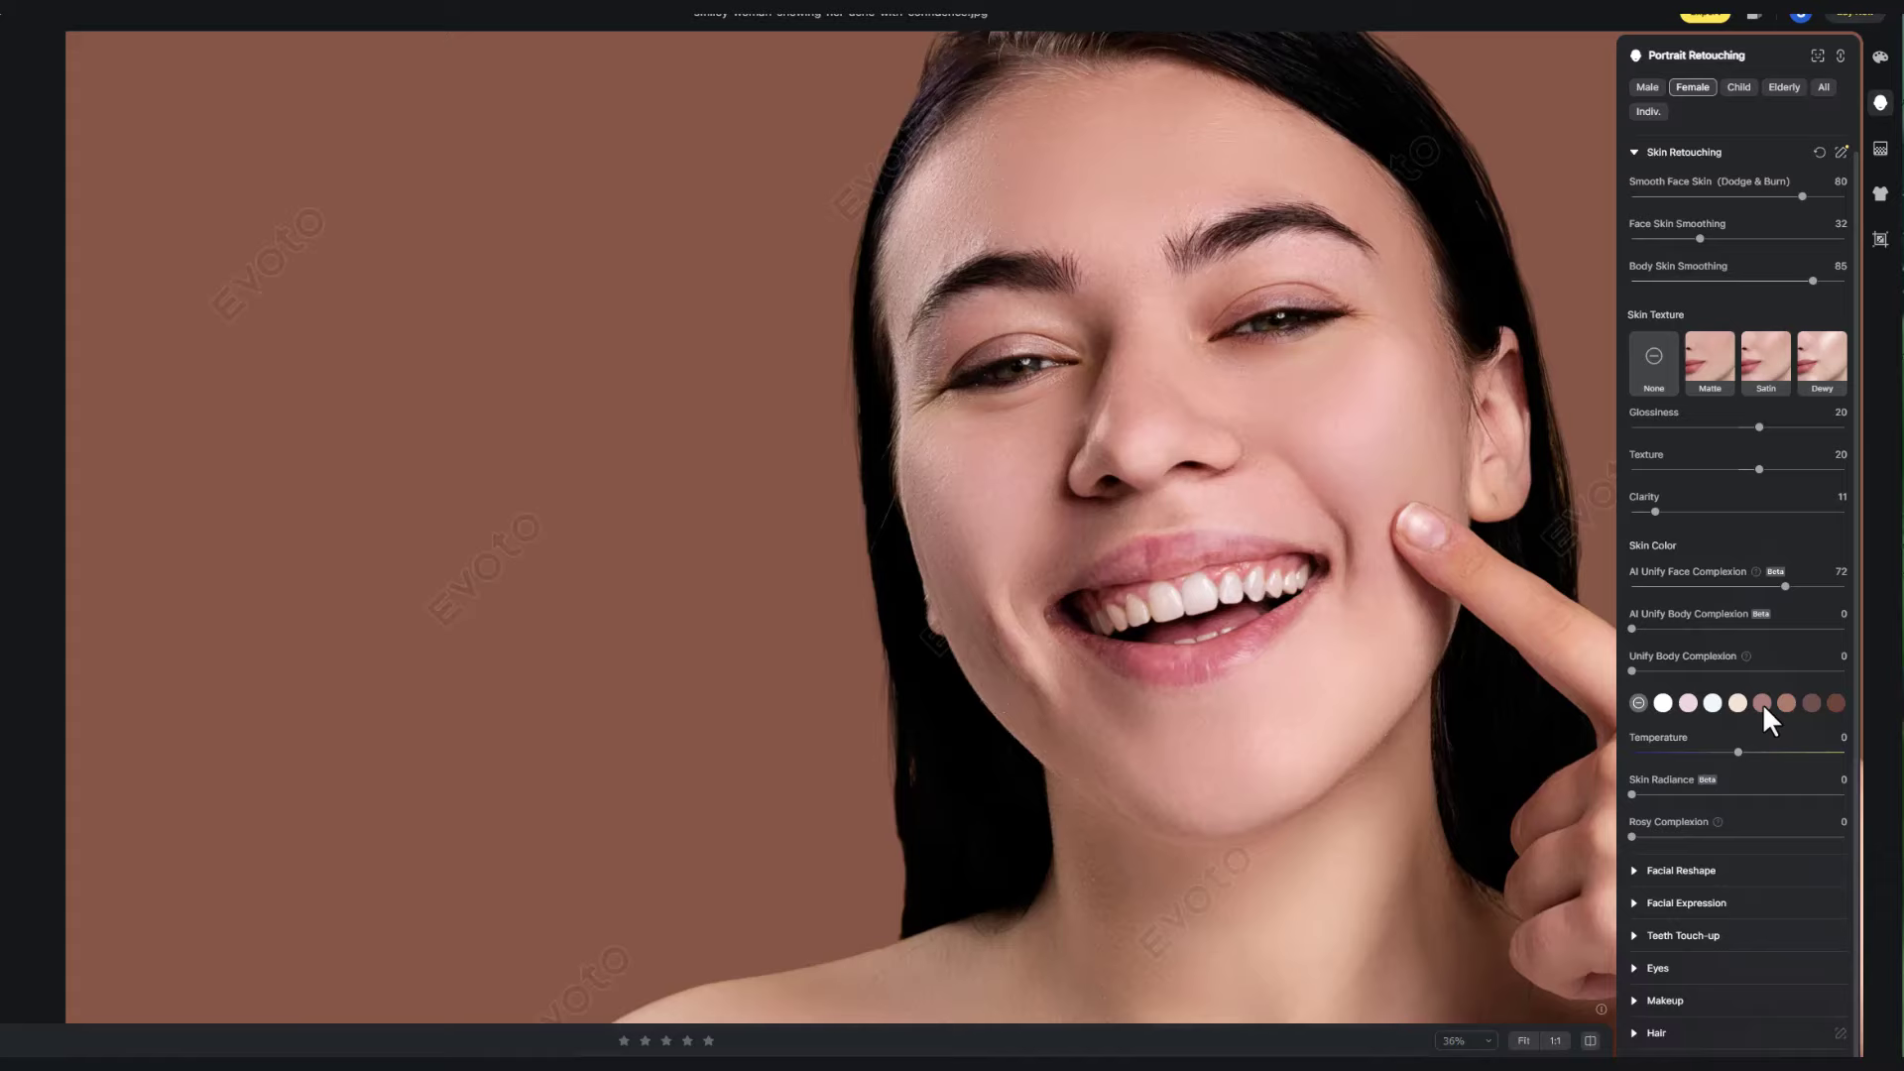
left_click(1763, 704)
left_click(1663, 703)
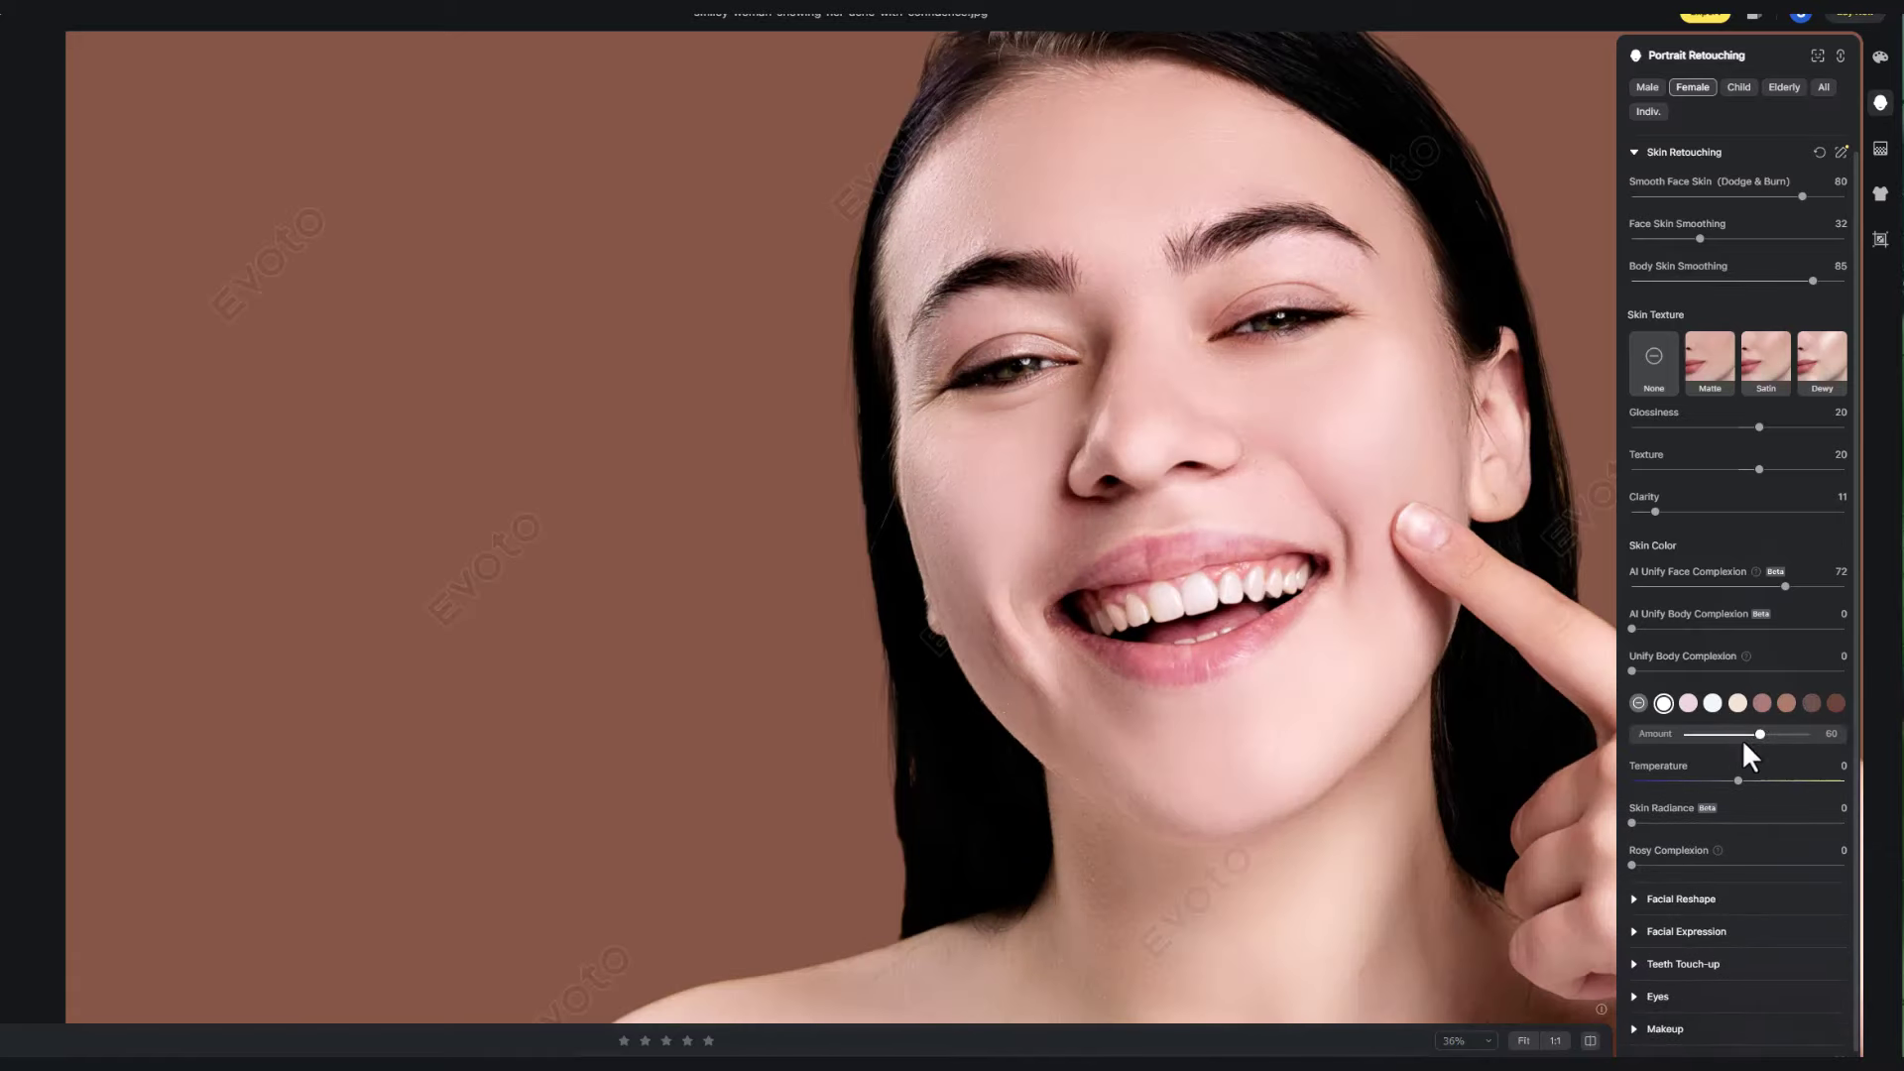
left_click(1639, 702)
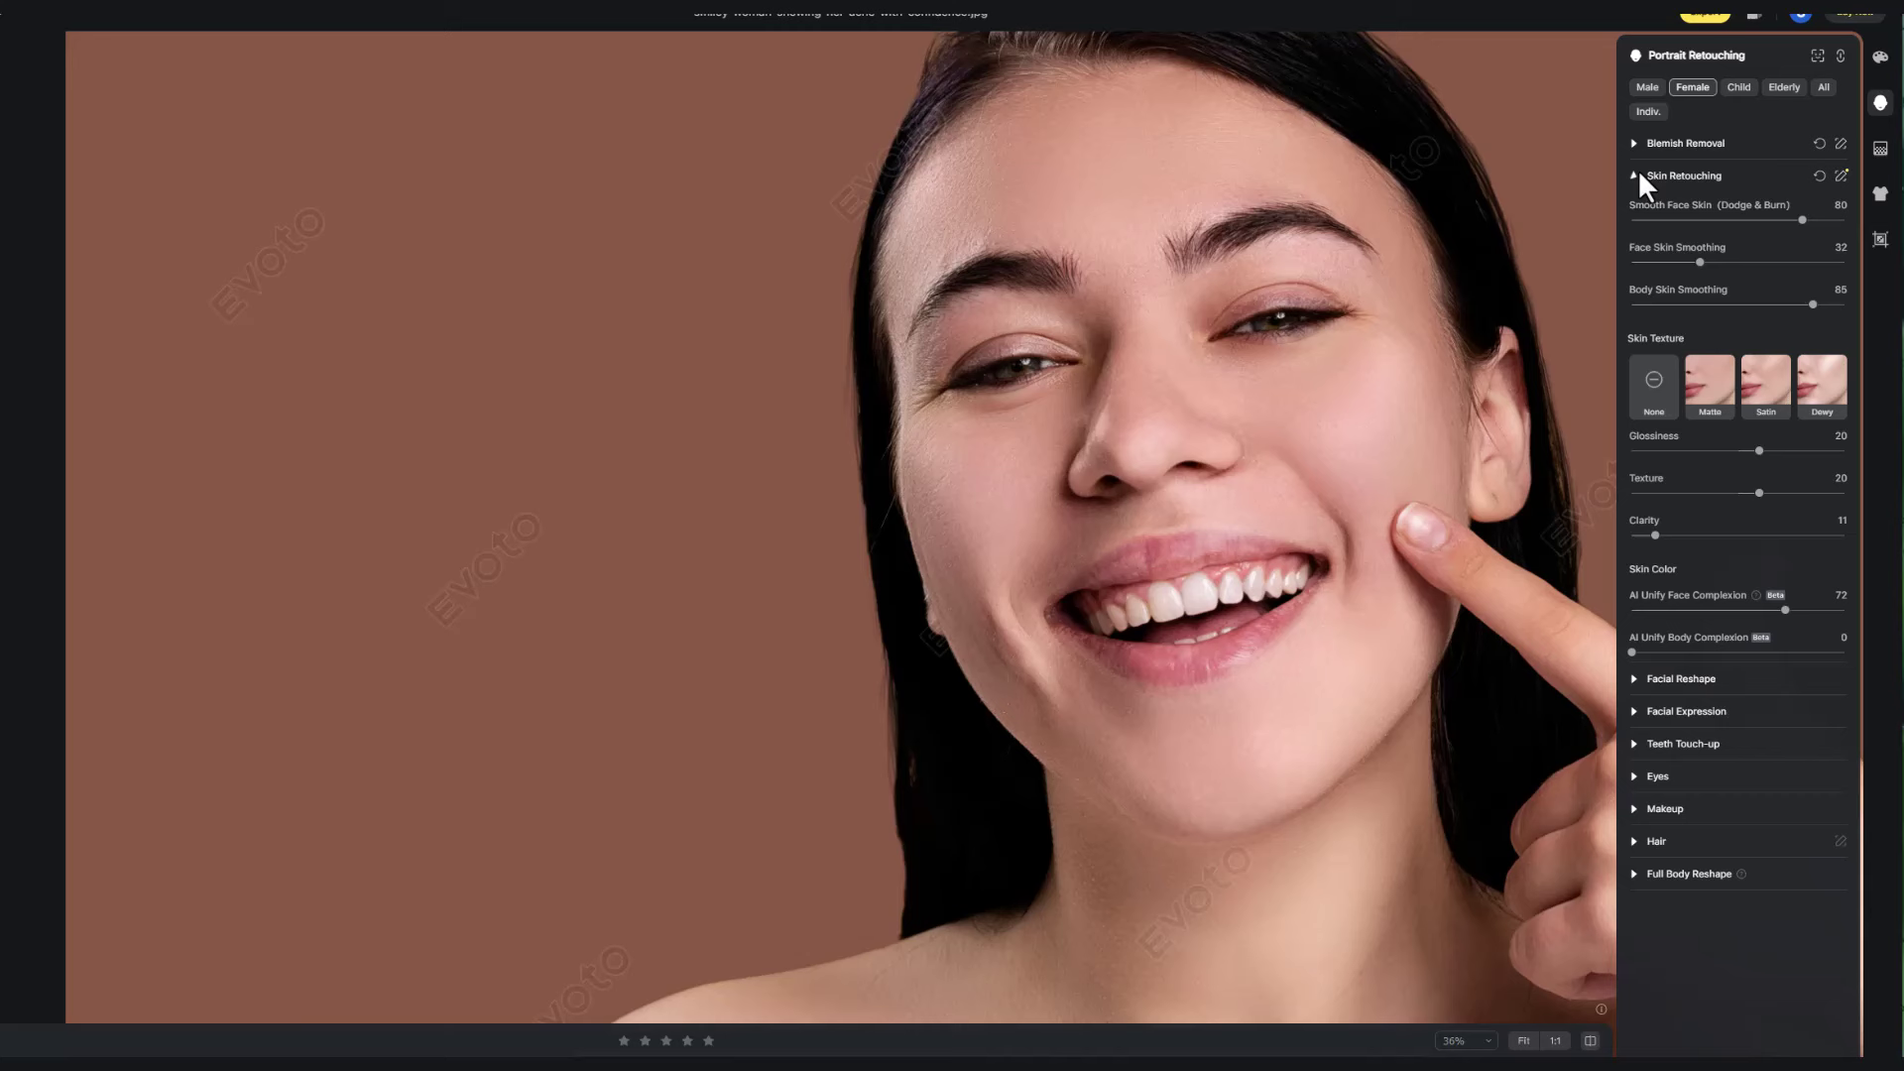
Step: Slim the face and temples, adjust mid- and lower-face proportions, and taper the chin
left_click(1638, 177)
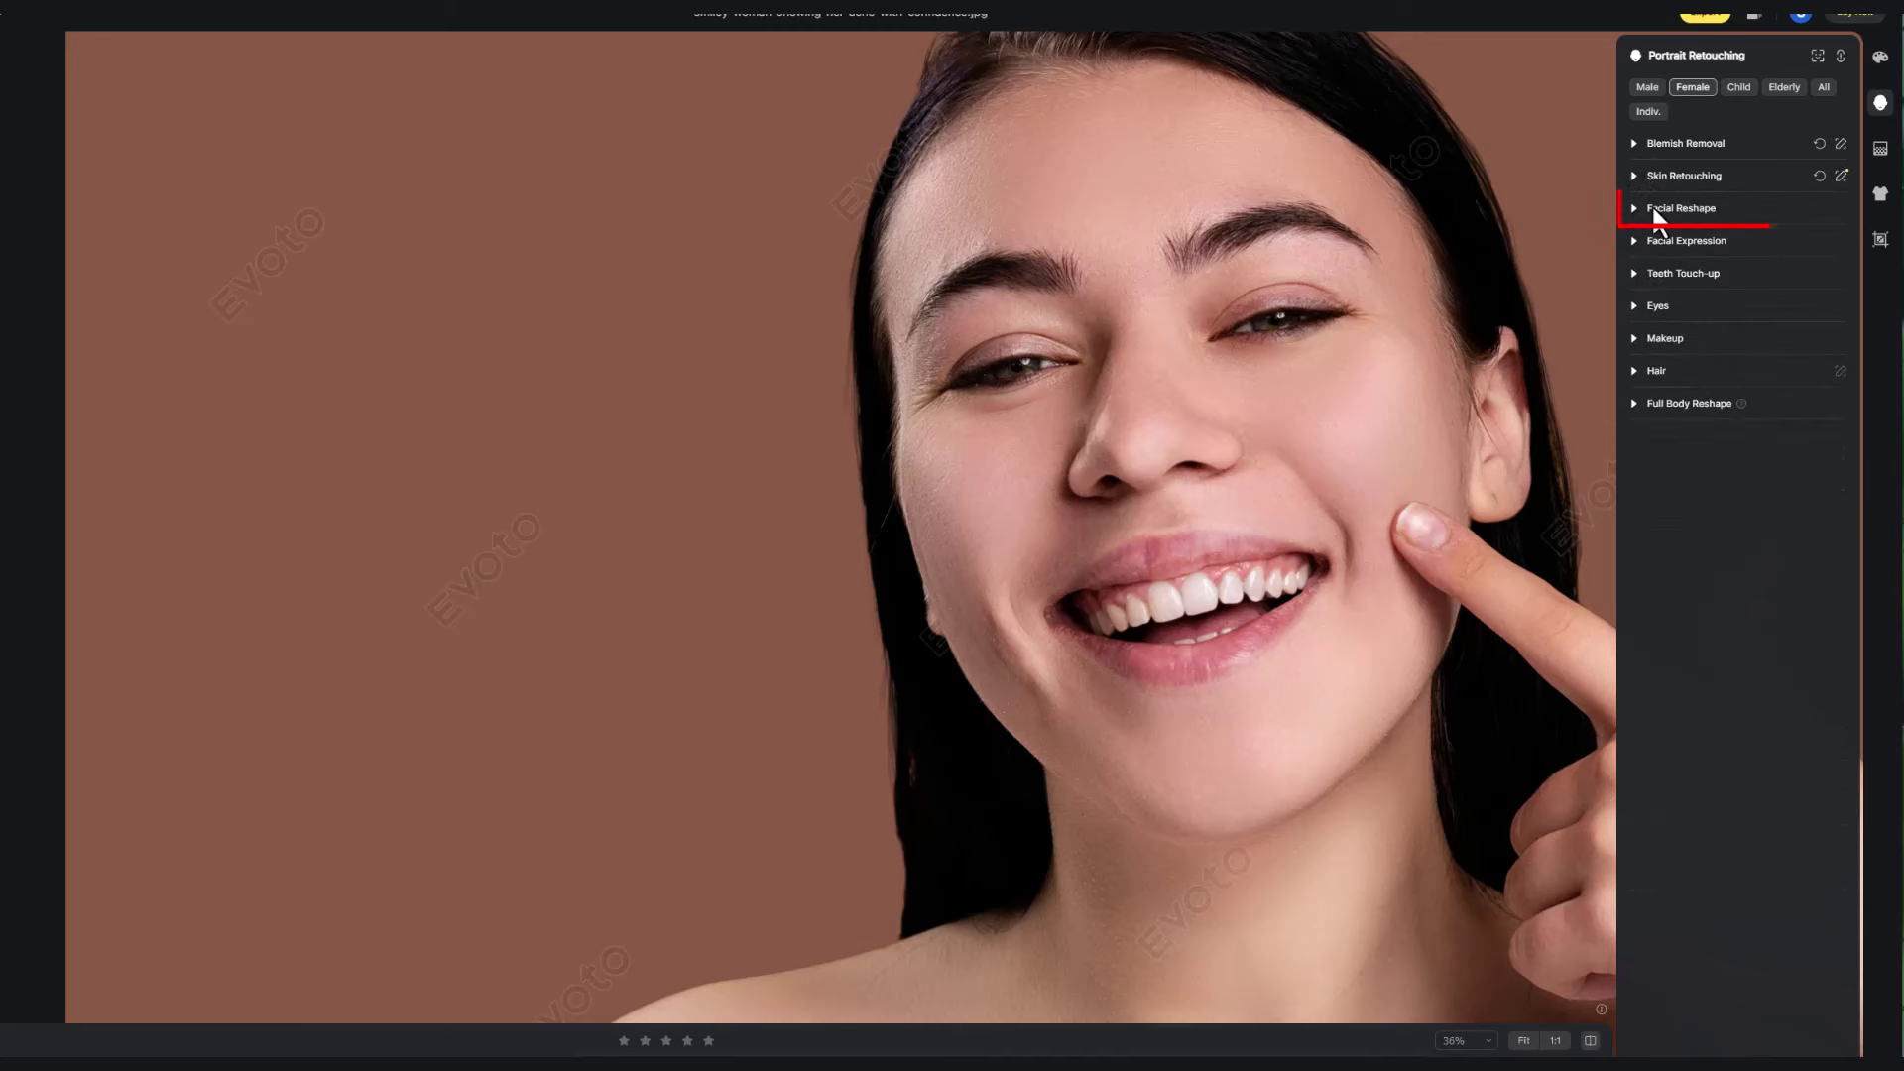
left_click(1651, 209)
left_click_drag(1675, 313, 1677, 354)
mouse_move(1738, 654)
left_mouse_down()
mouse_move(1720, 740)
mouse_move(1741, 821)
left_mouse_up()
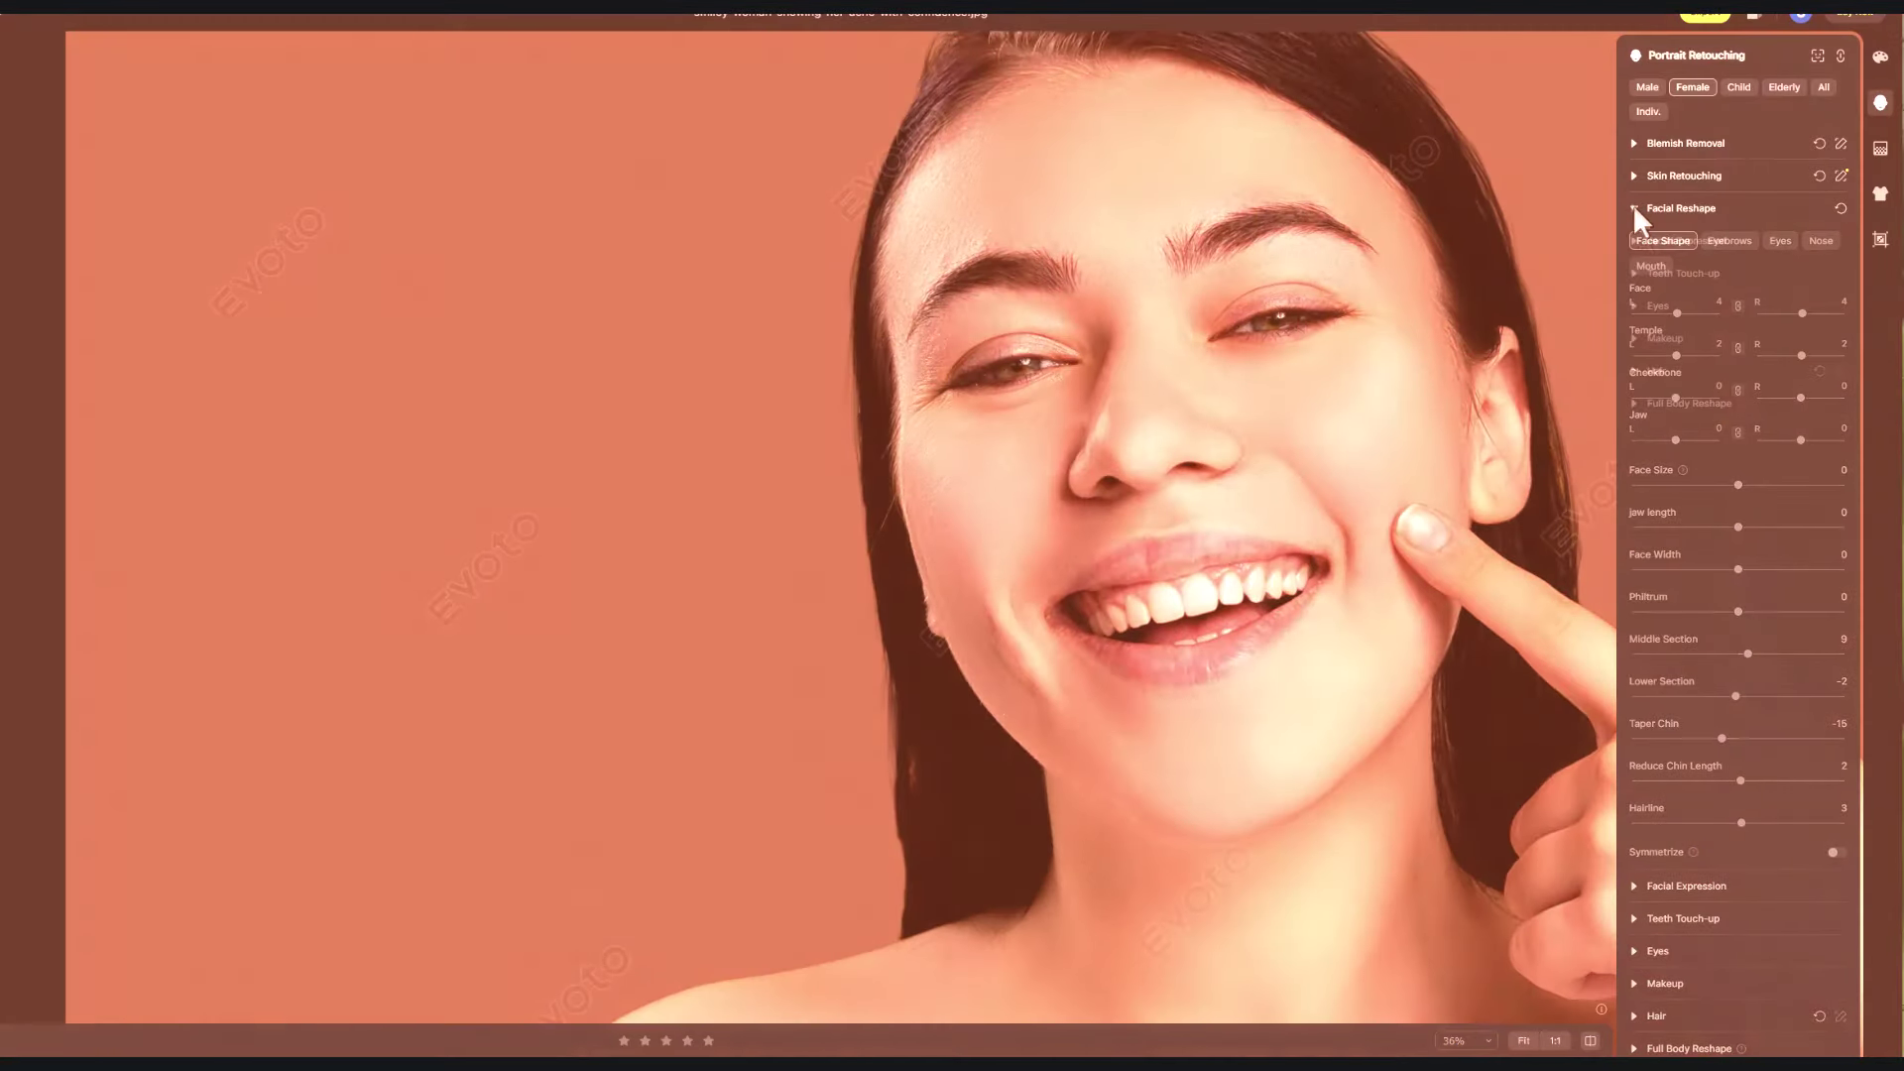
Step: Apply the Gentle Smile facial expression
left_click(1634, 207)
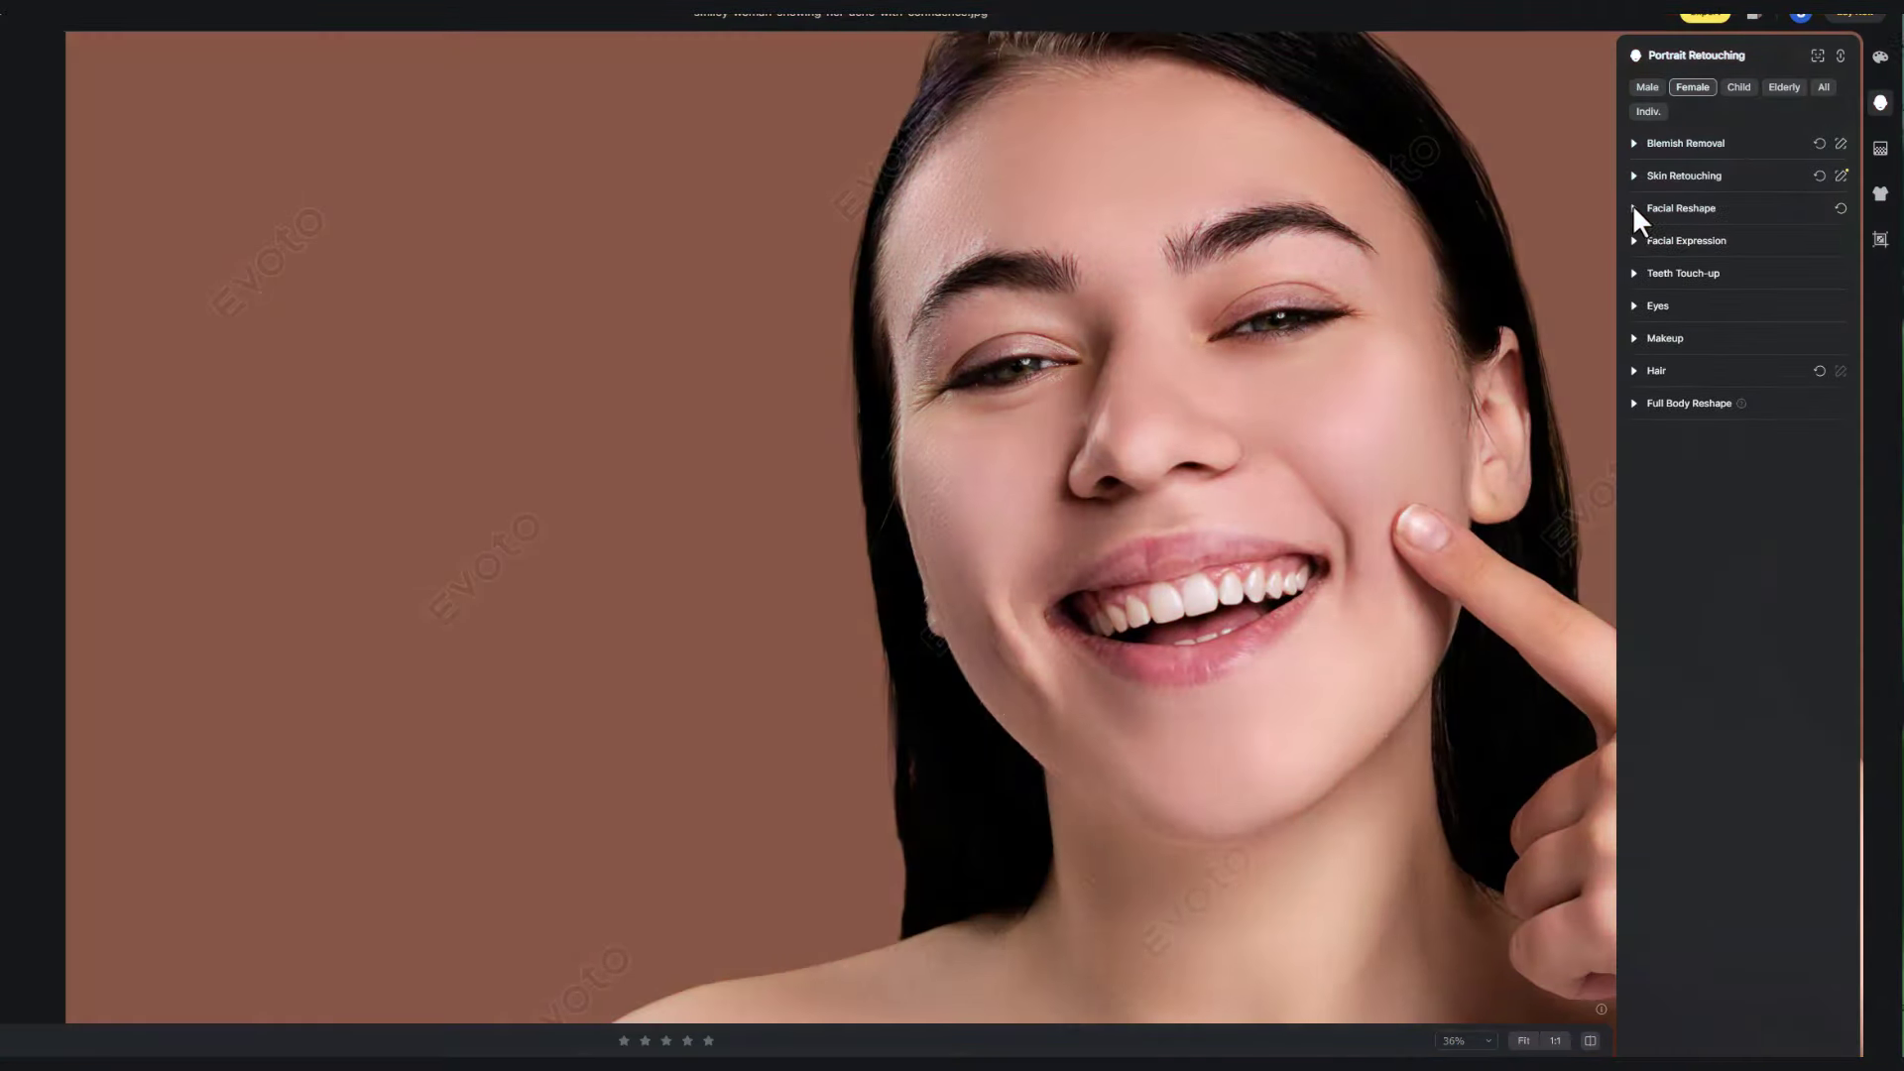
left_click(1634, 240)
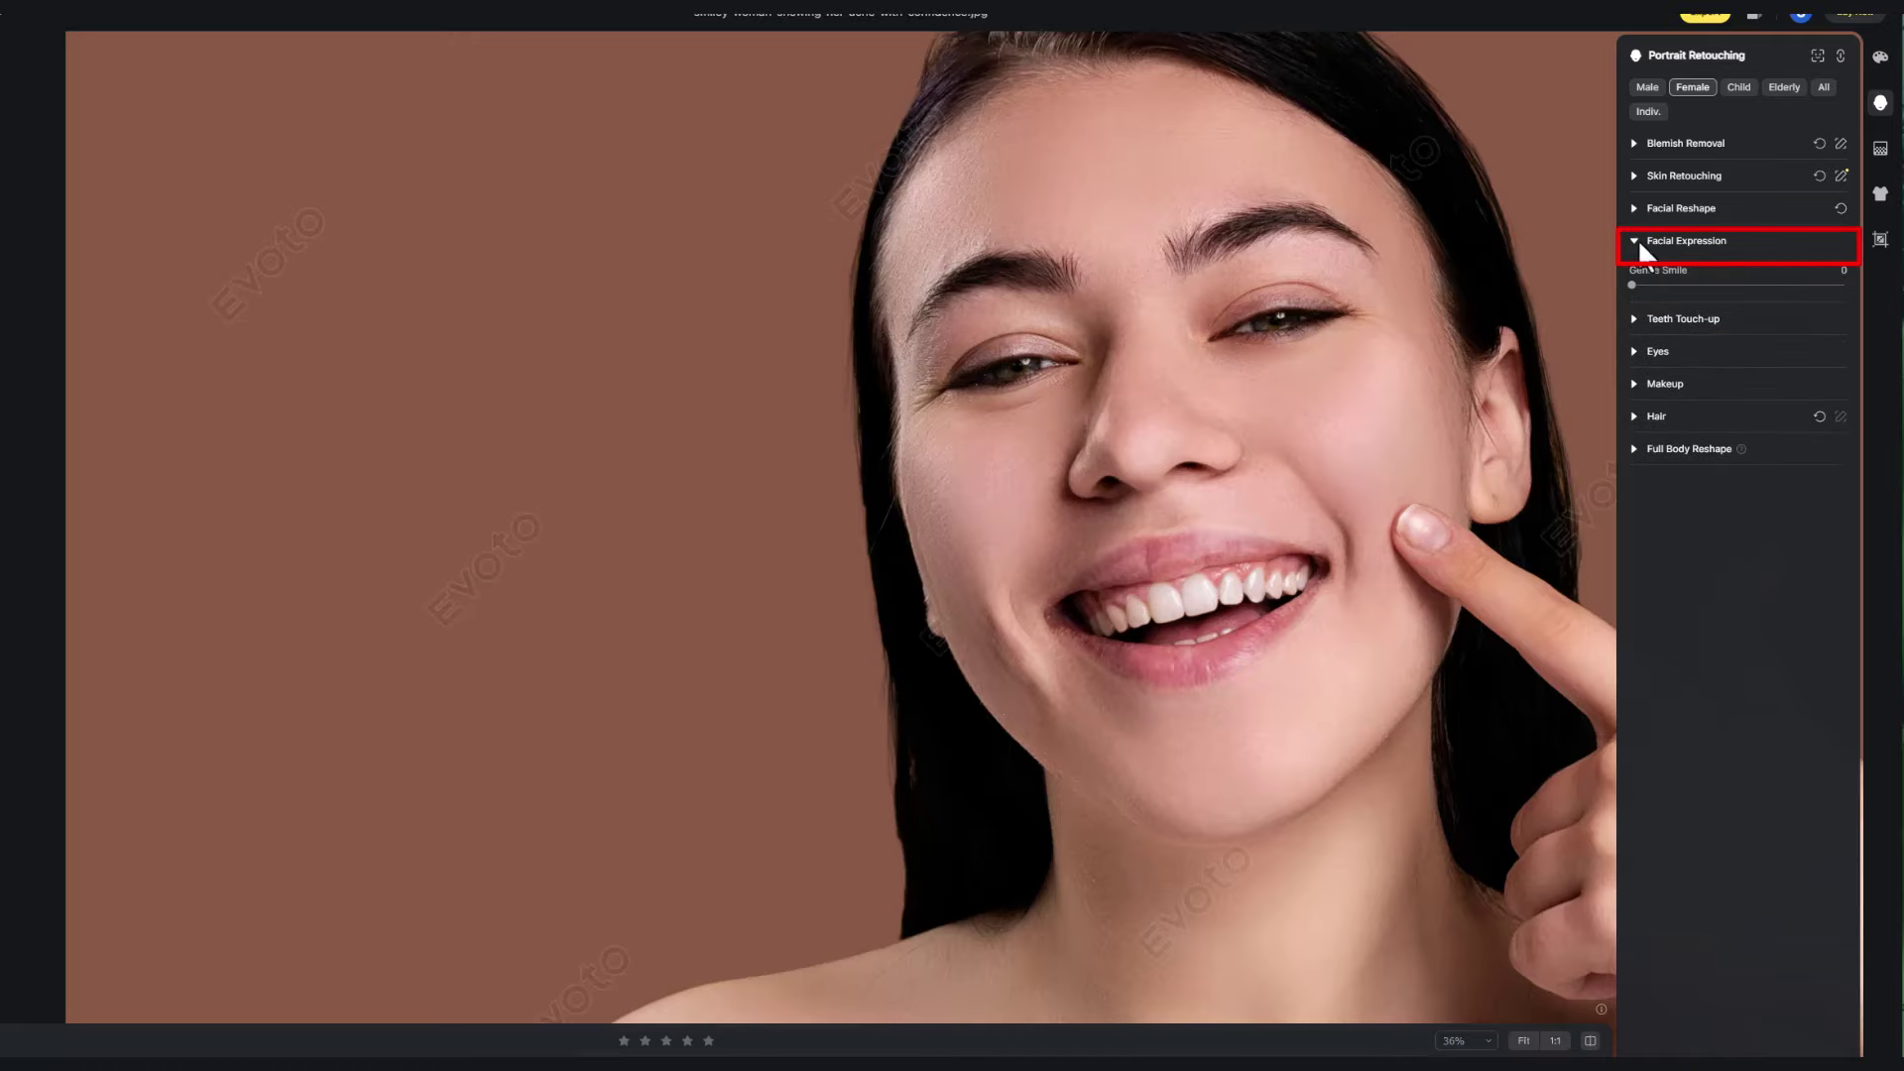
mouse_move(1645, 284)
left_mouse_down()
mouse_move(1709, 290)
mouse_move(1675, 294)
left_mouse_up()
left_click(1638, 240)
Step: Raise Teeth Whitening, lower teeth Brightness, and turn on Pretty Teeth
left_click(1634, 272)
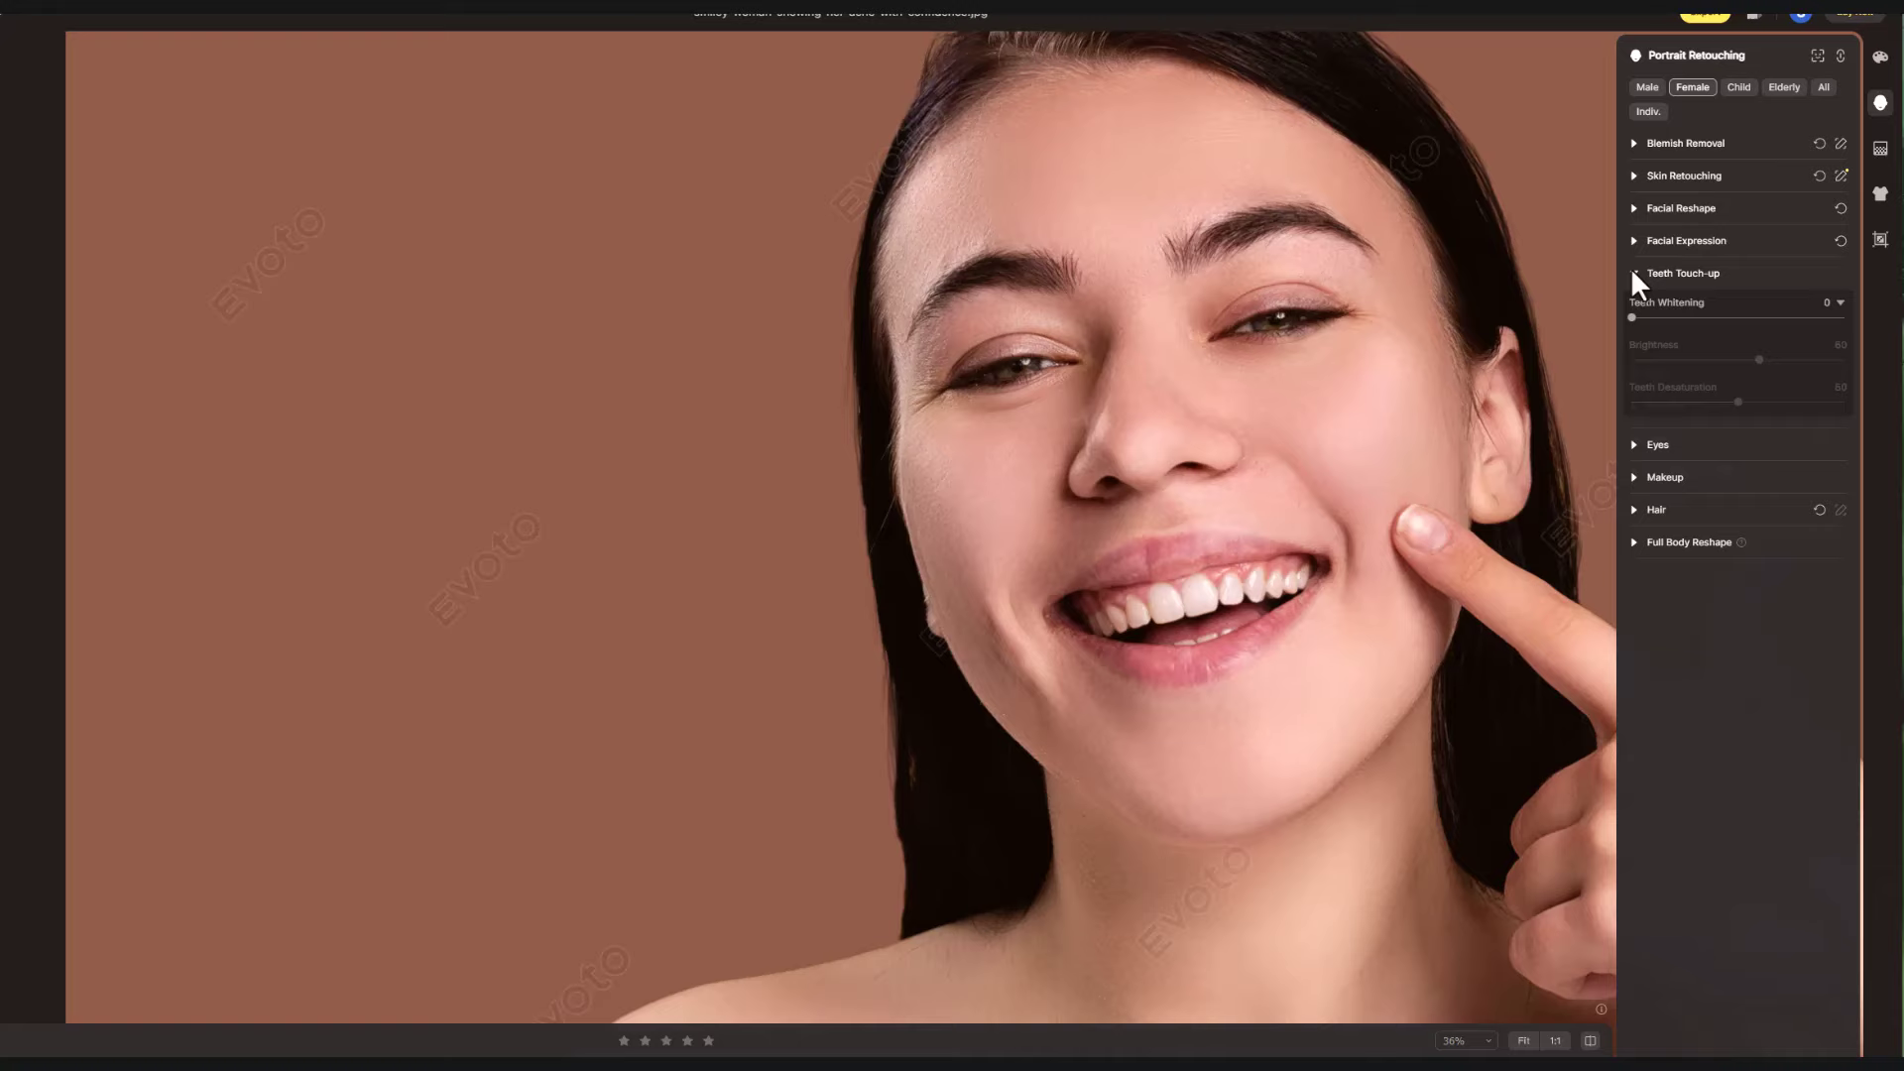
scroll(1244, 555, "up", 2)
left_click_drag(1633, 318, 1818, 332)
left_click(1590, 1043)
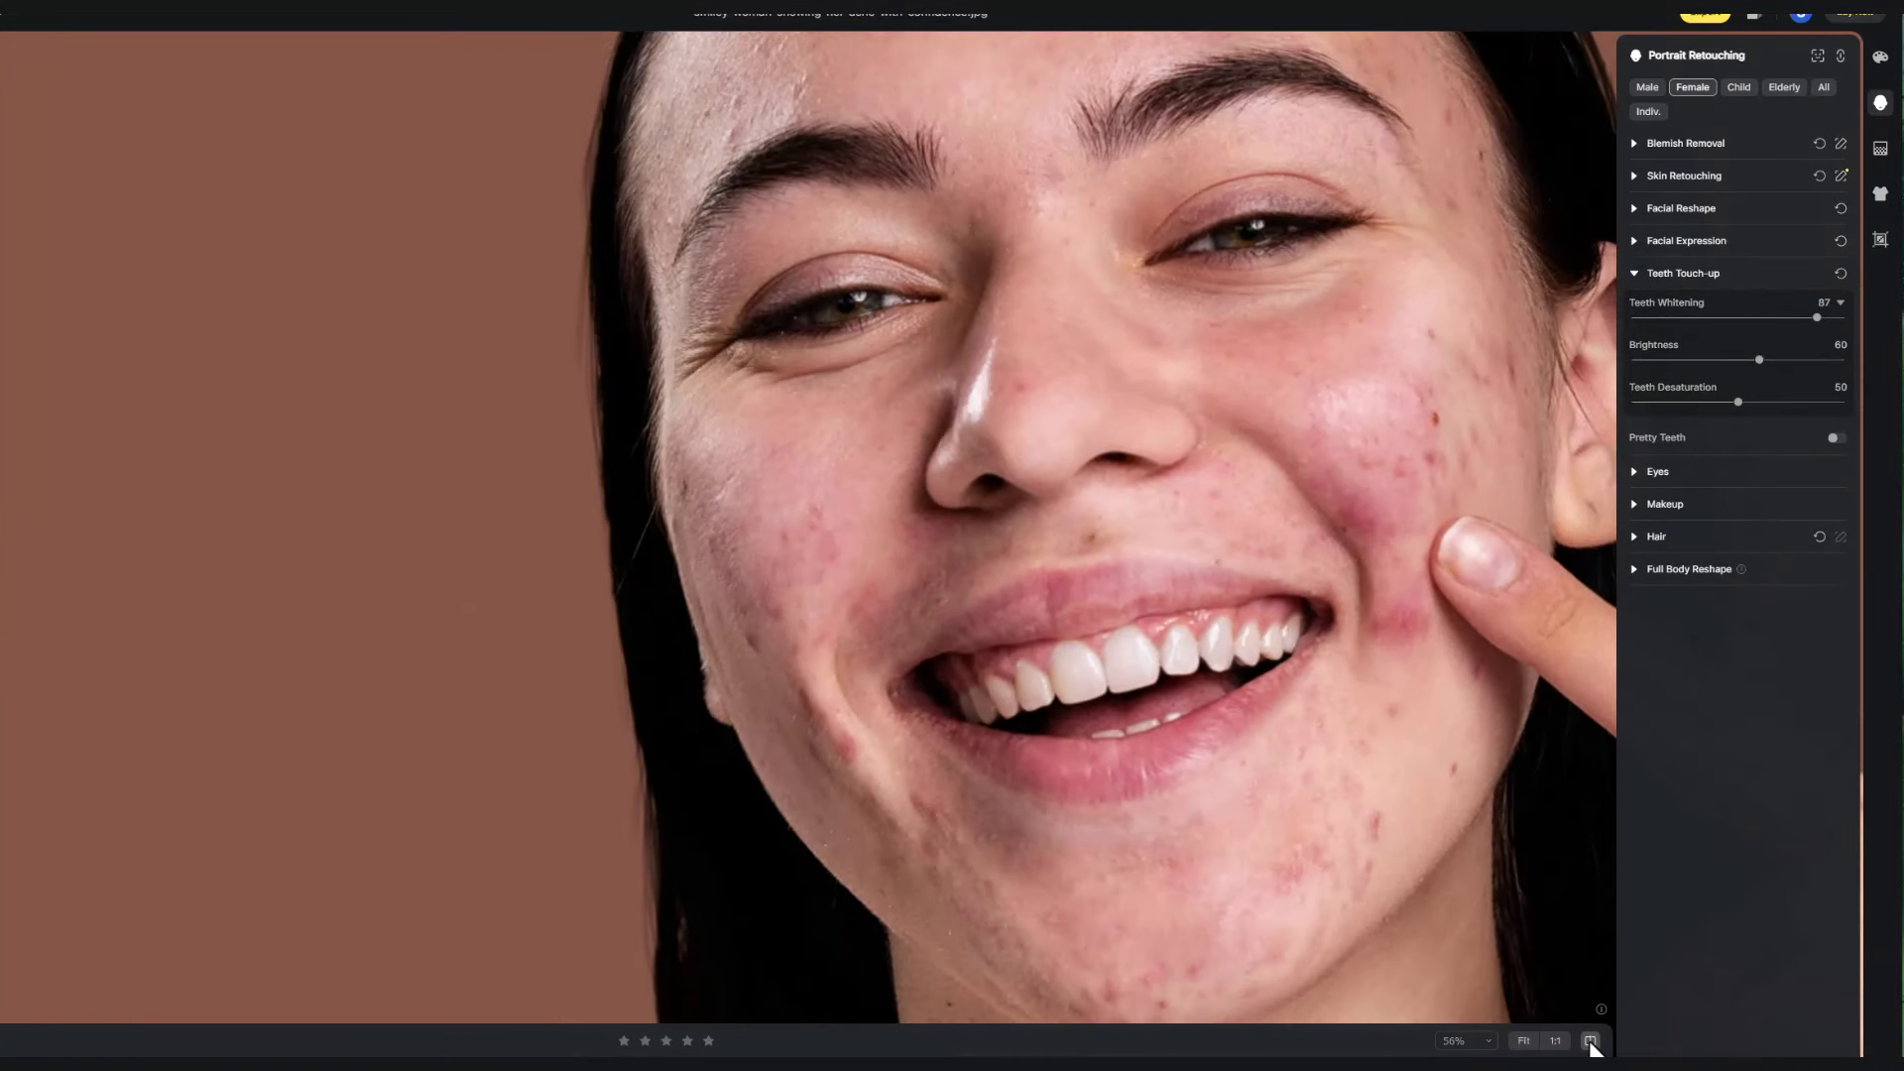
mouse_move(1743, 360)
left_mouse_down()
mouse_move(1709, 360)
mouse_move(1771, 403)
left_mouse_up()
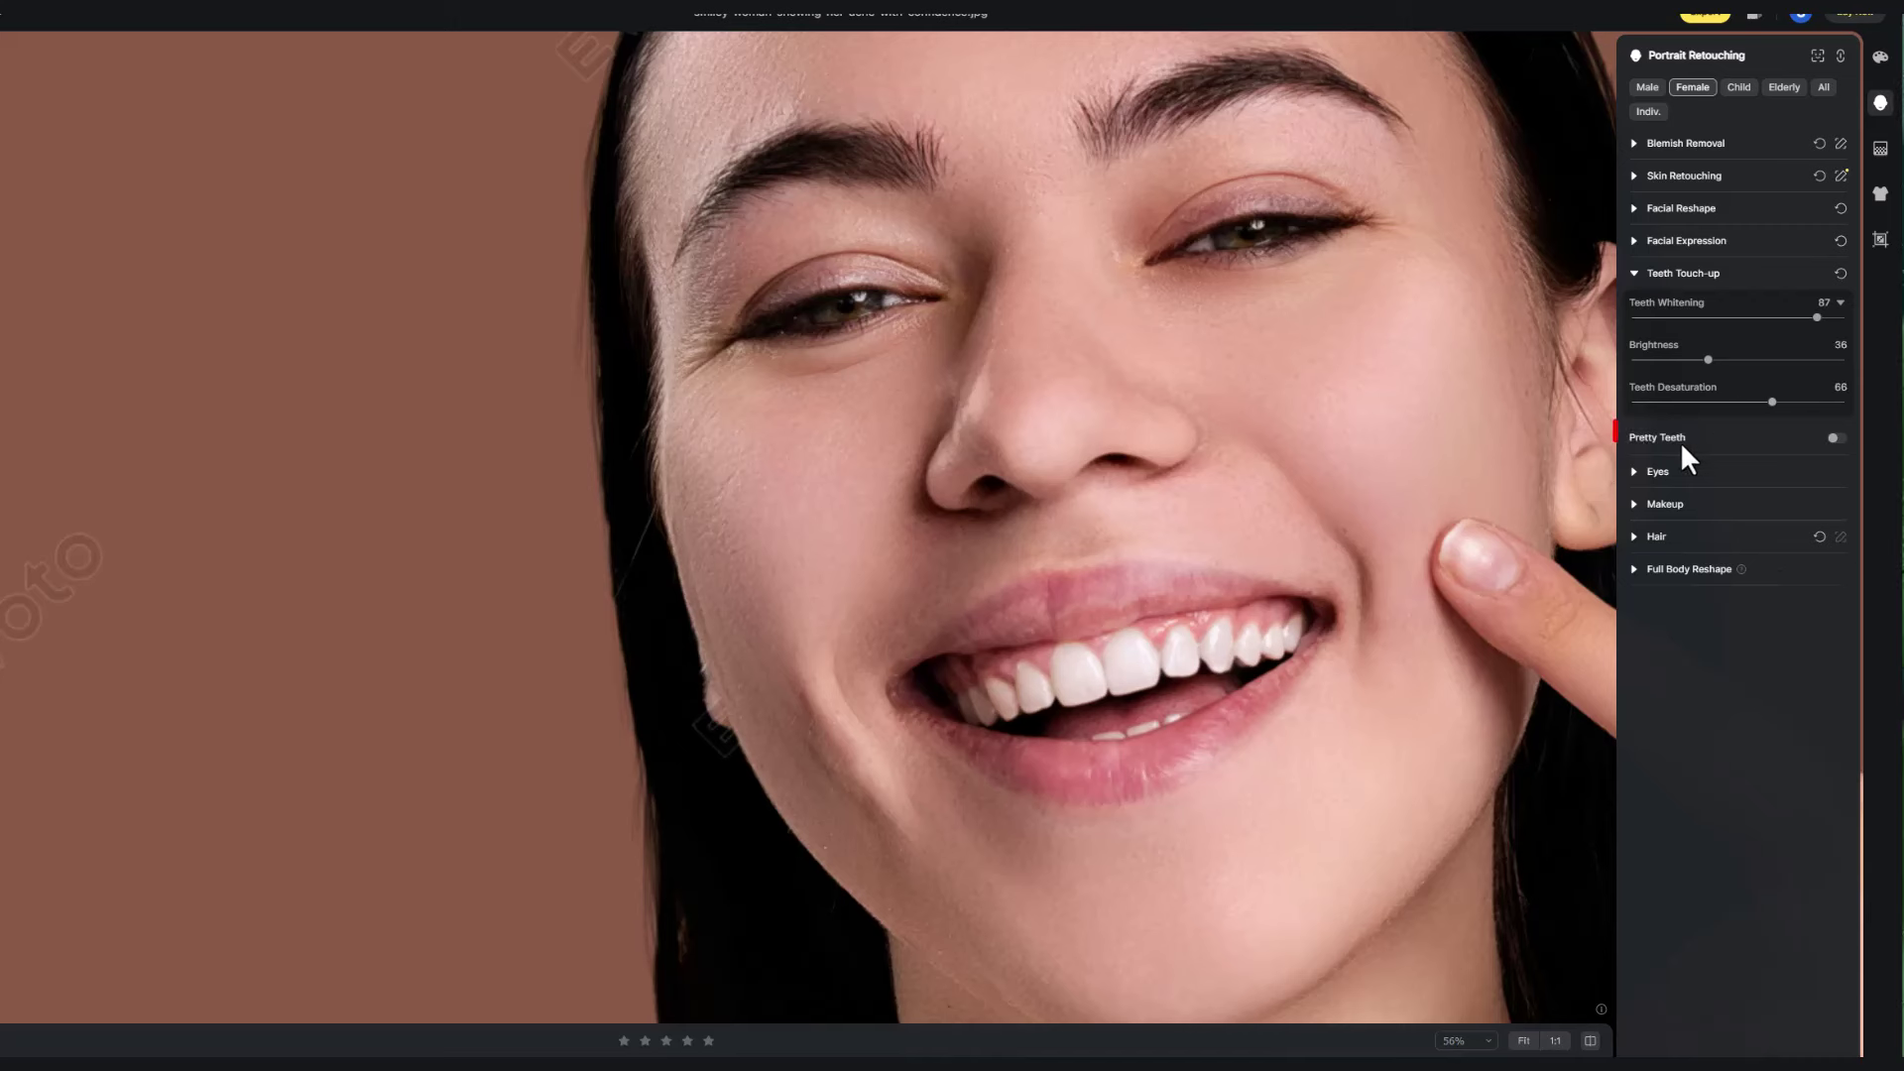
left_click(1835, 441)
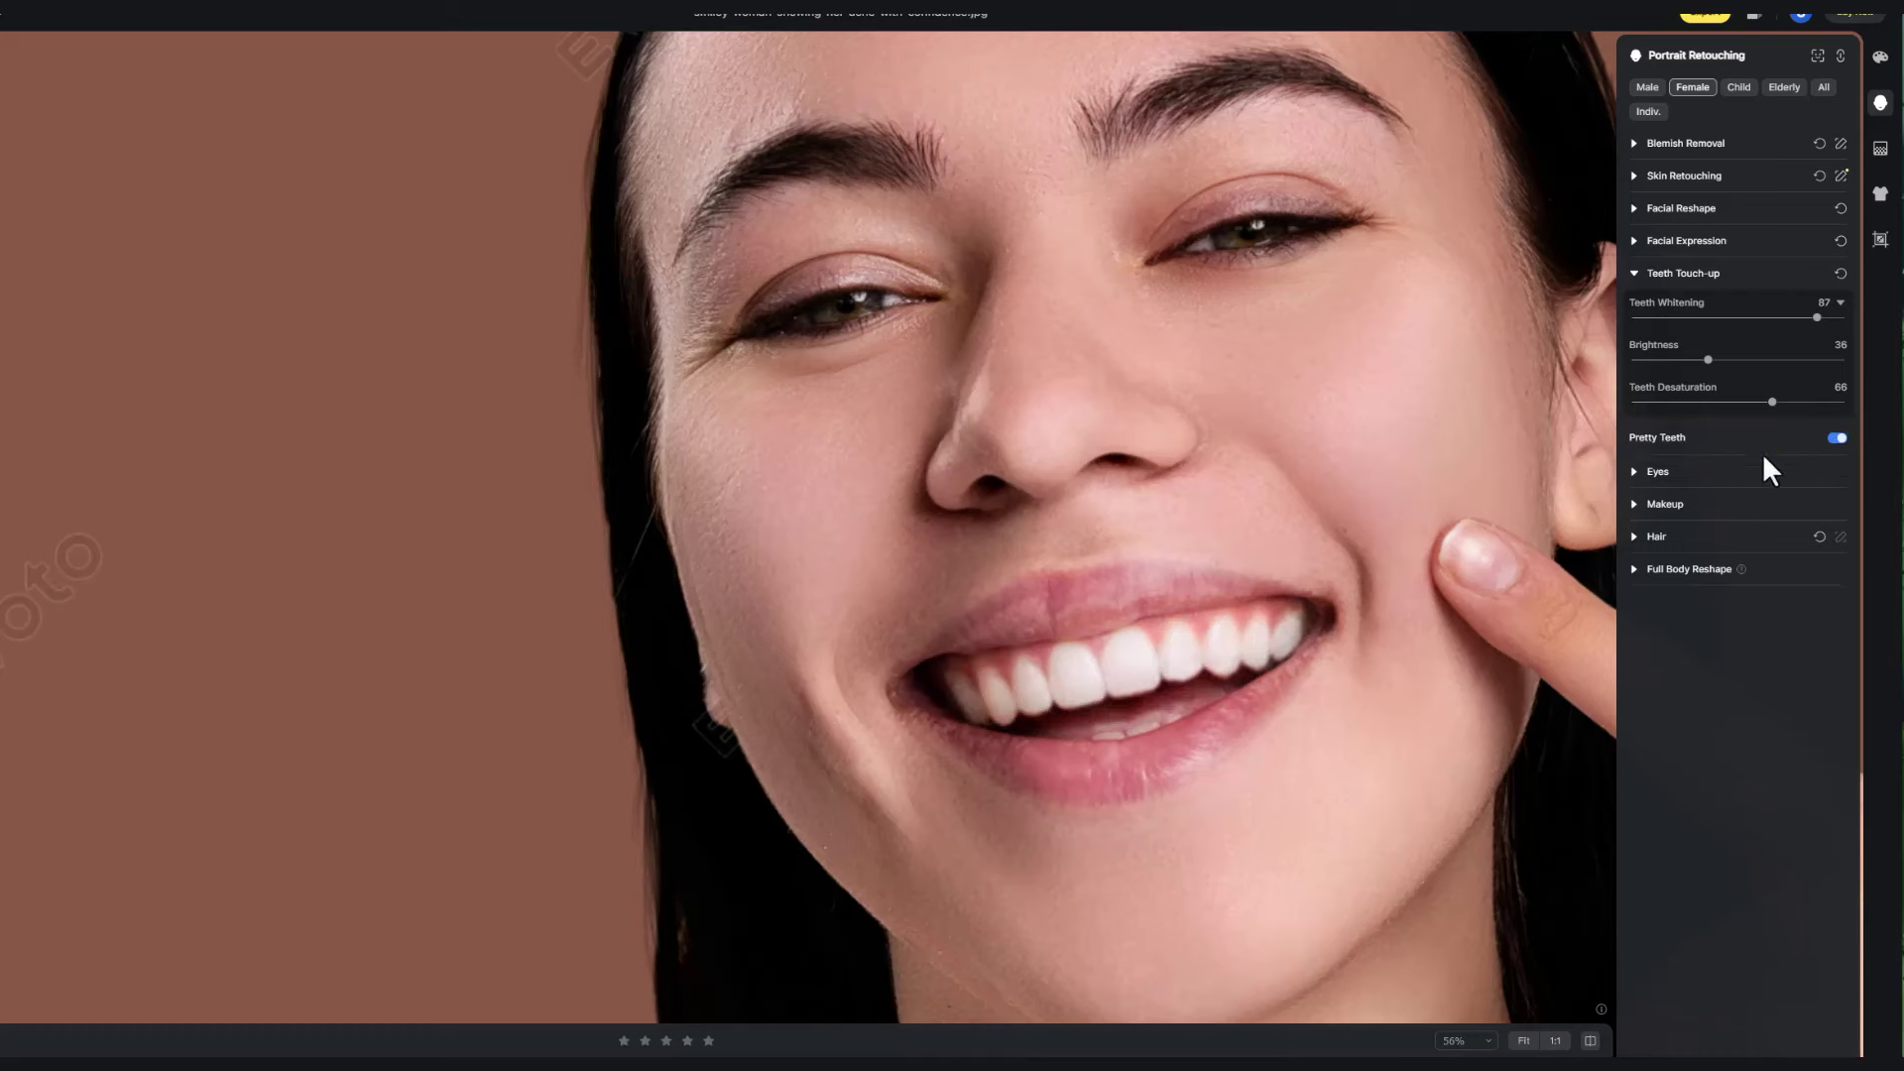
scroll(1269, 581, "down", 5)
scroll(1273, 580, "up", 4)
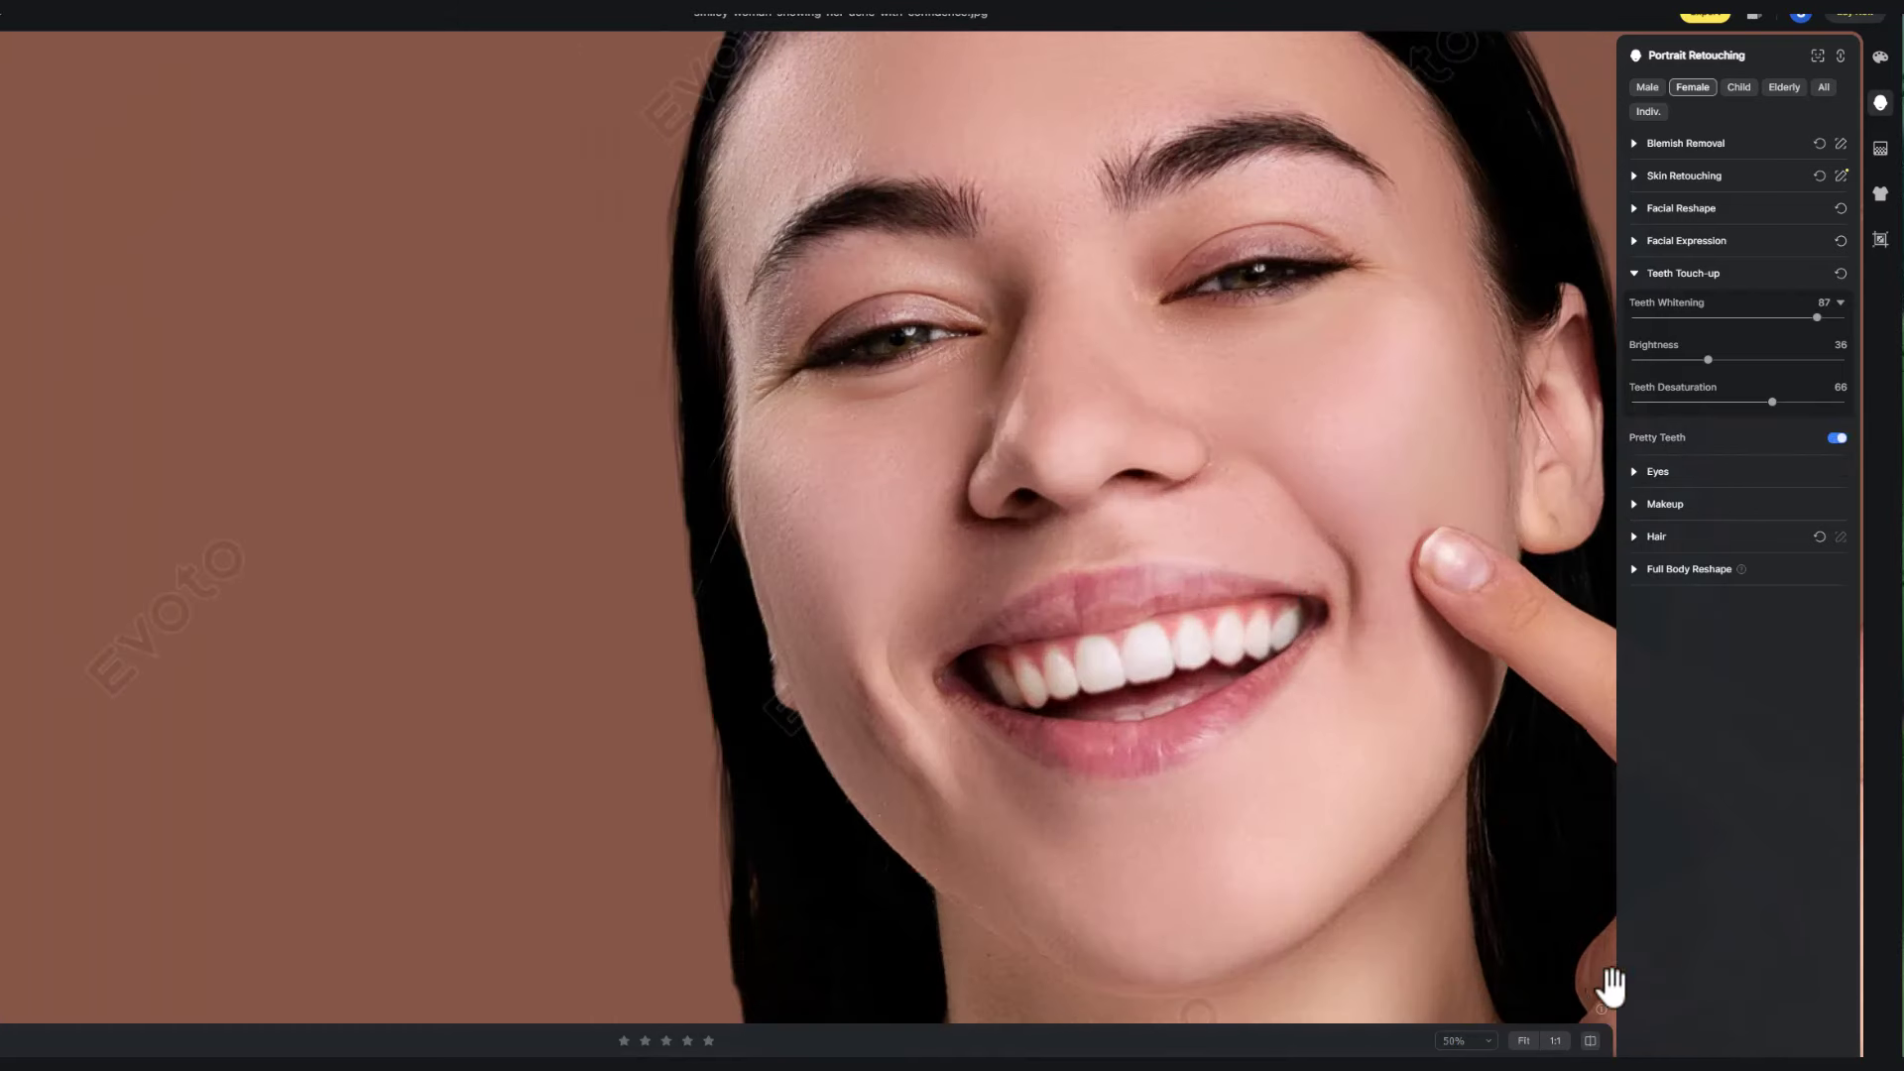
left_click(1591, 1043)
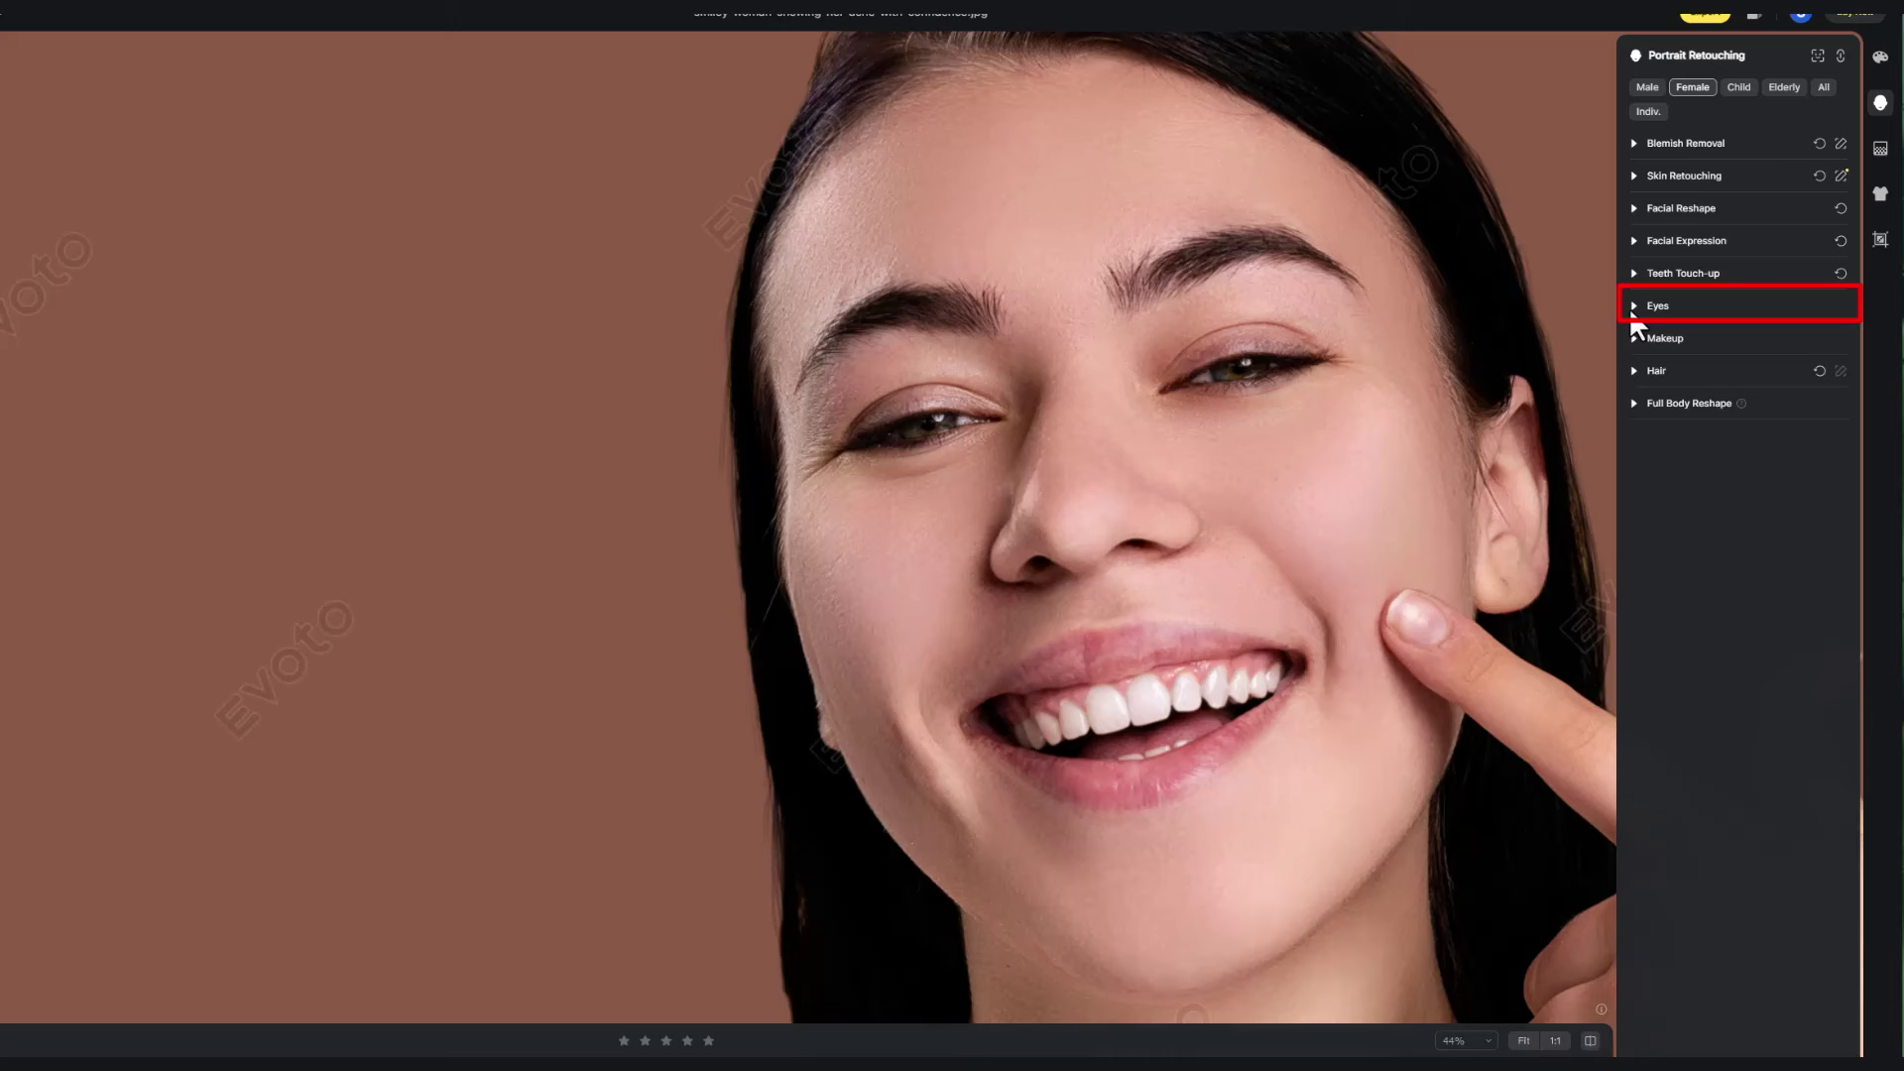
Step: Brighten both eyes and choose catchlight 01 after trying styles 02 and 03
left_click(1635, 308)
left_click_drag(1632, 362, 1696, 362)
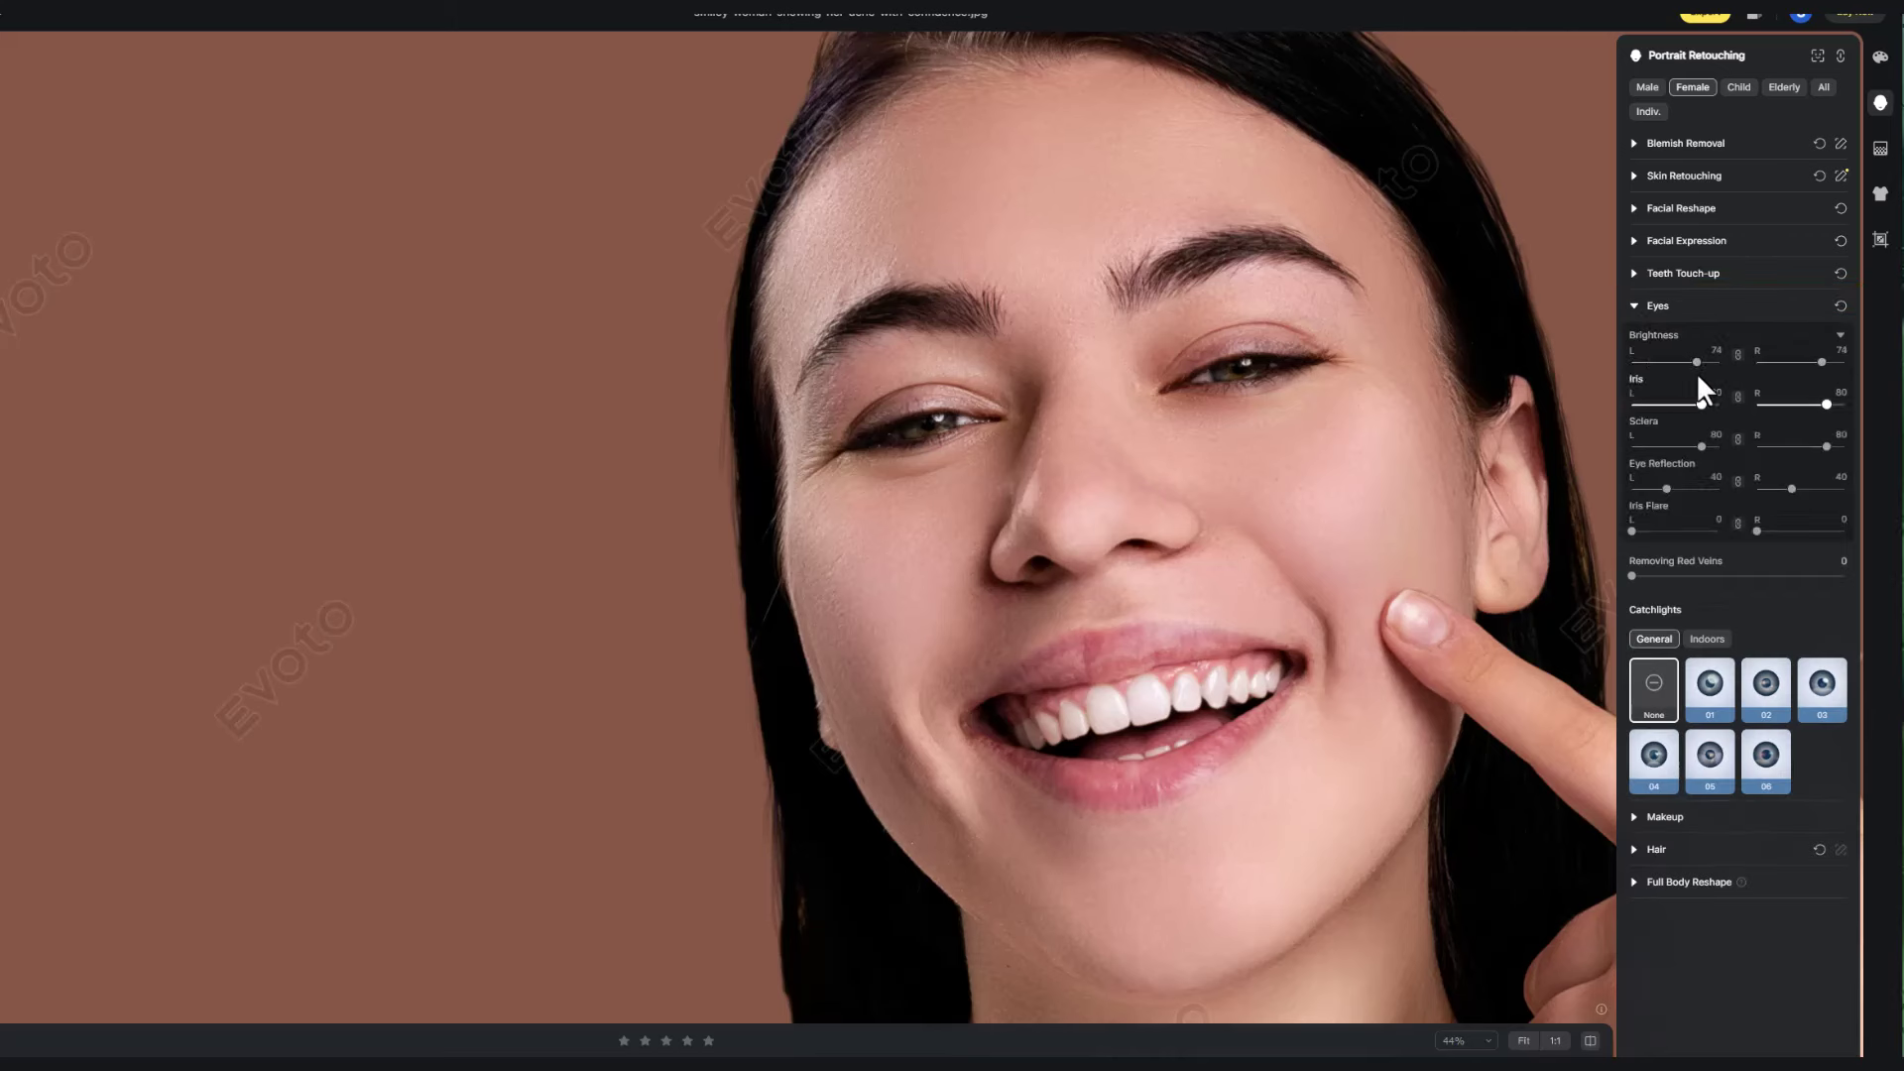
left_click(1706, 684)
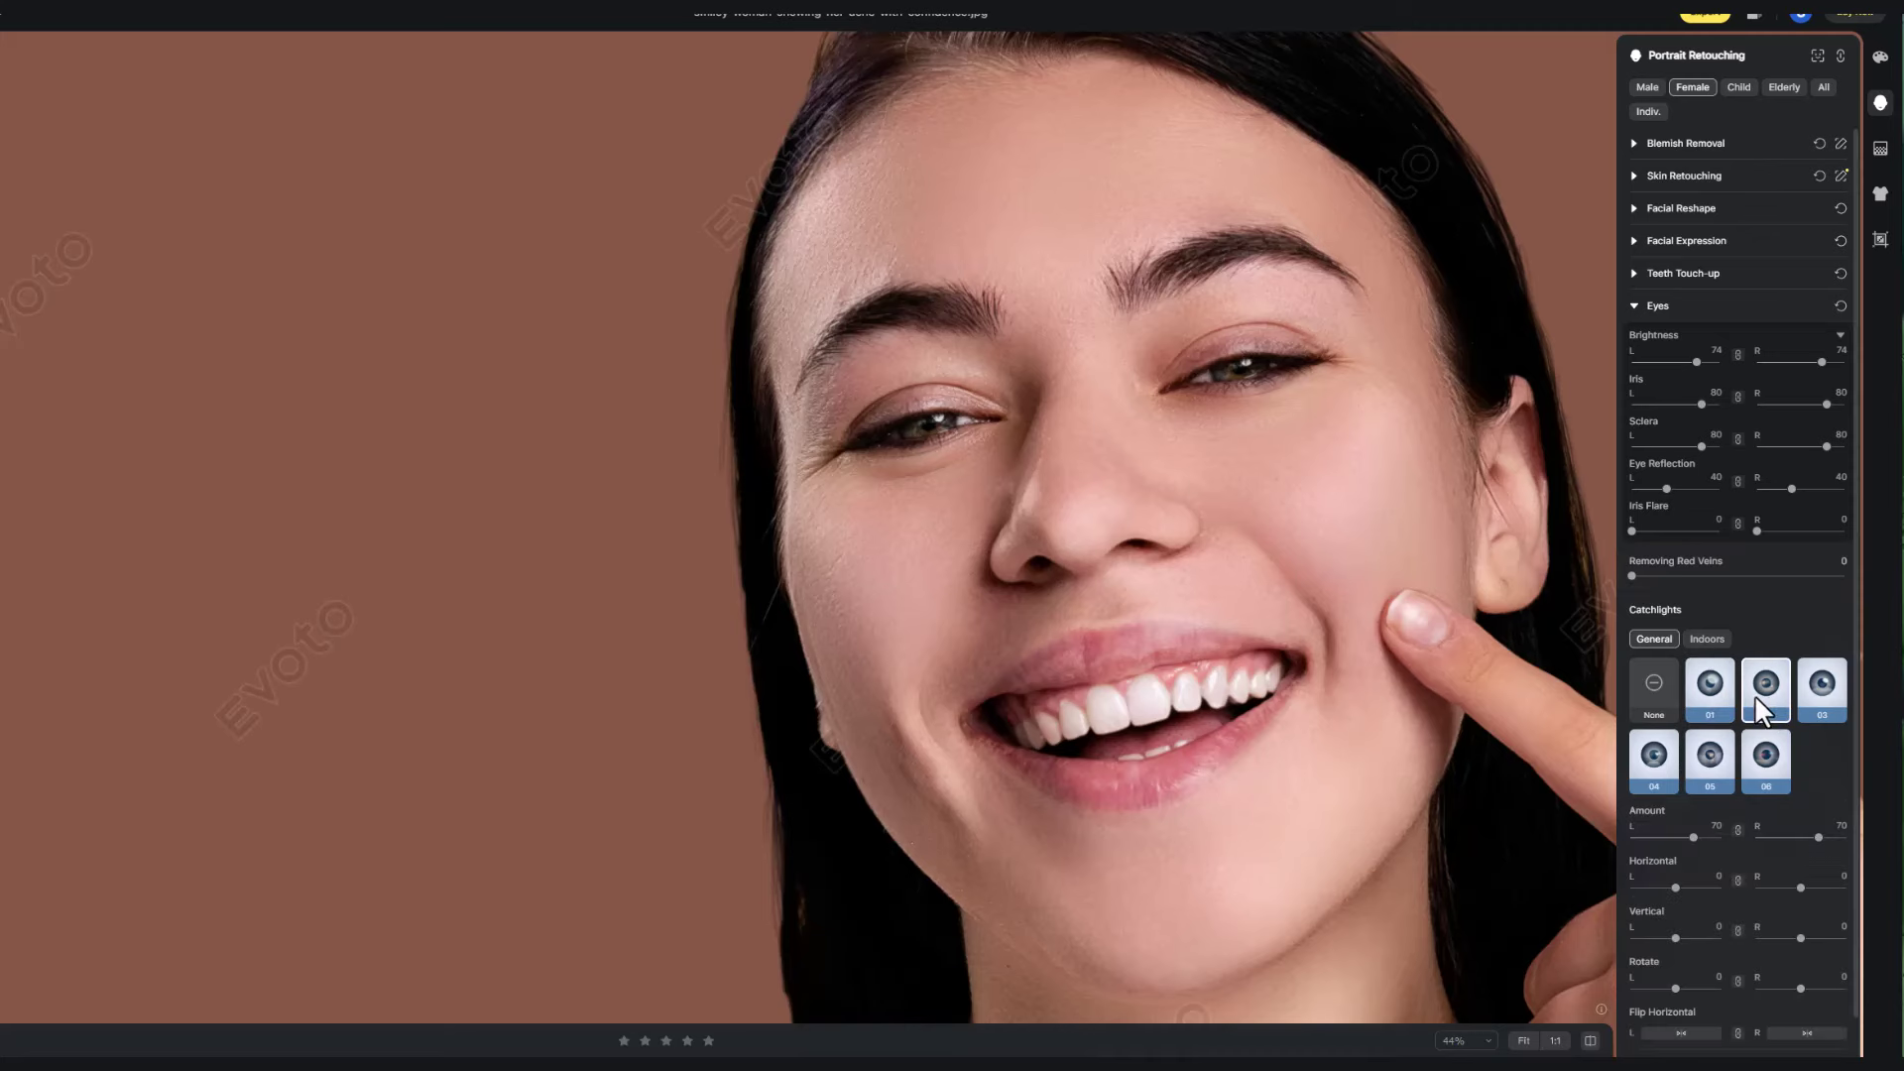
scroll(992, 392, "up", 2)
scroll(953, 327, "up", 2)
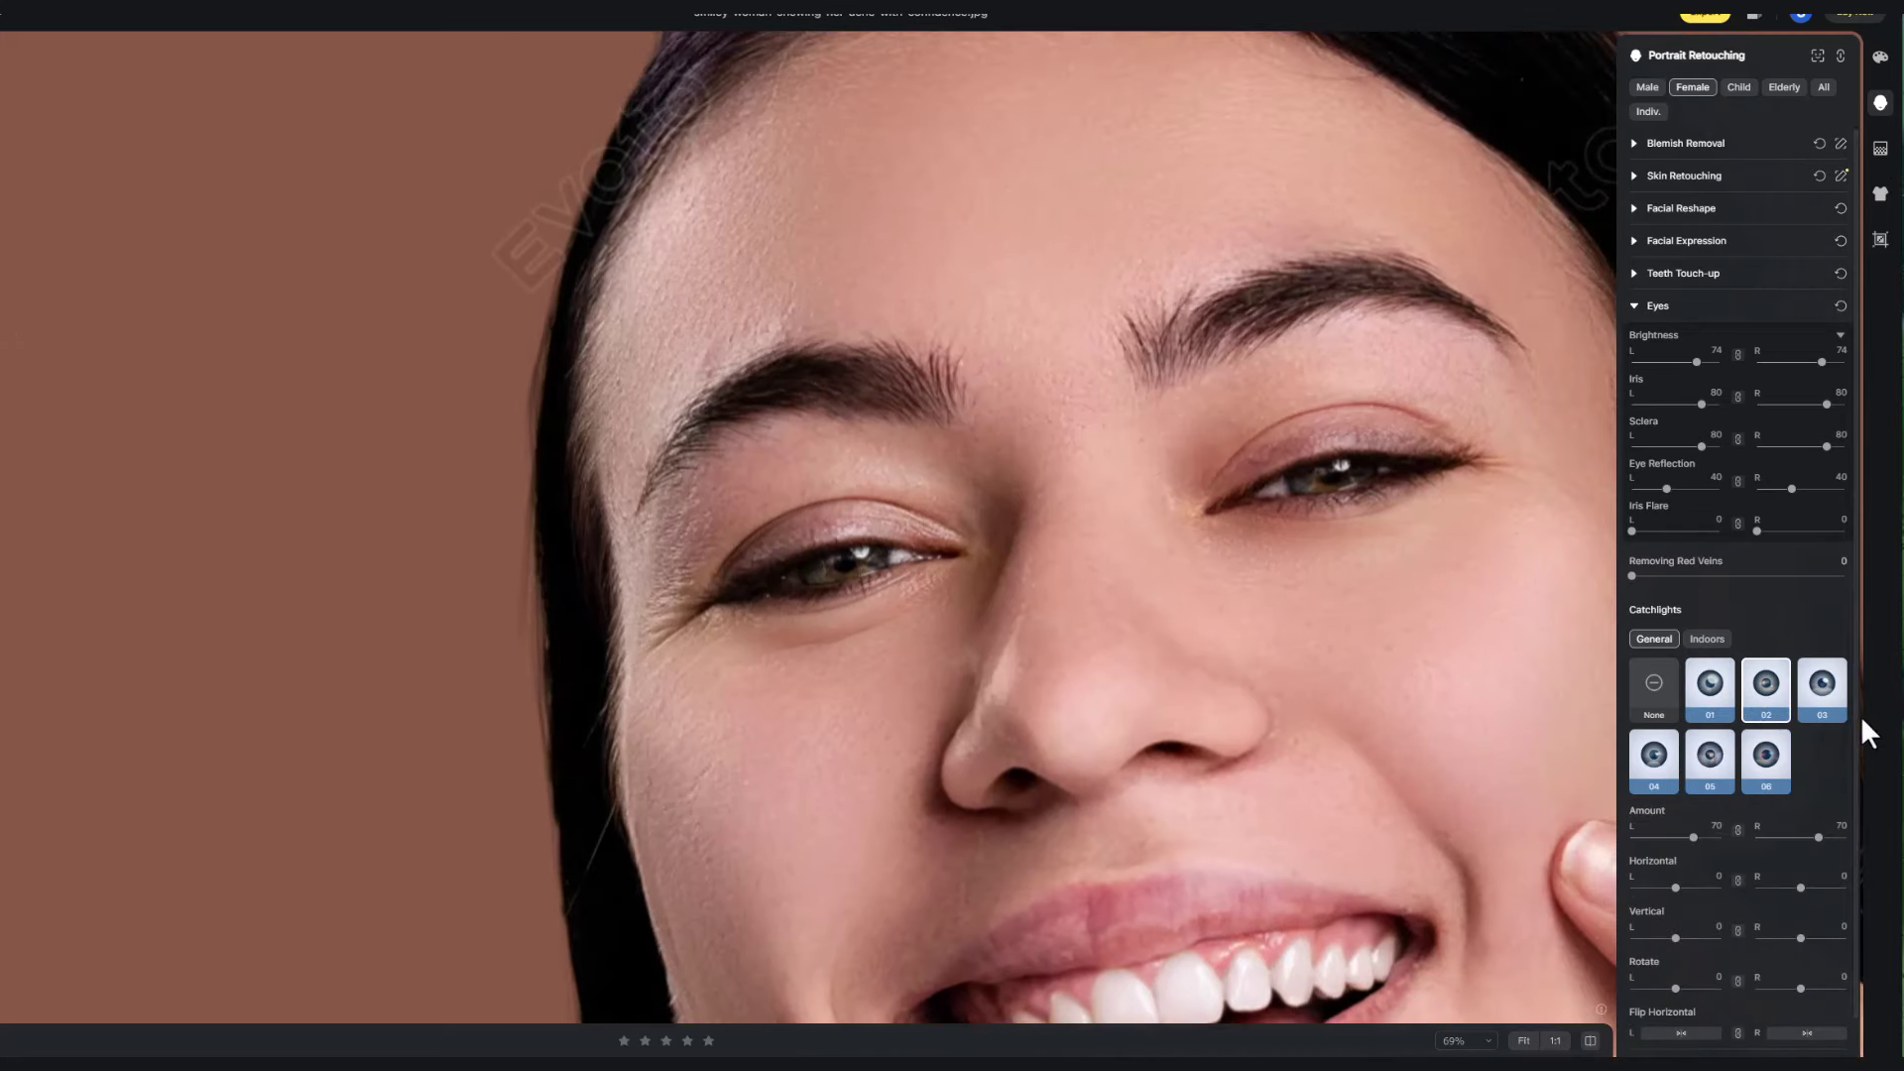
left_click(1827, 689)
left_click(1704, 699)
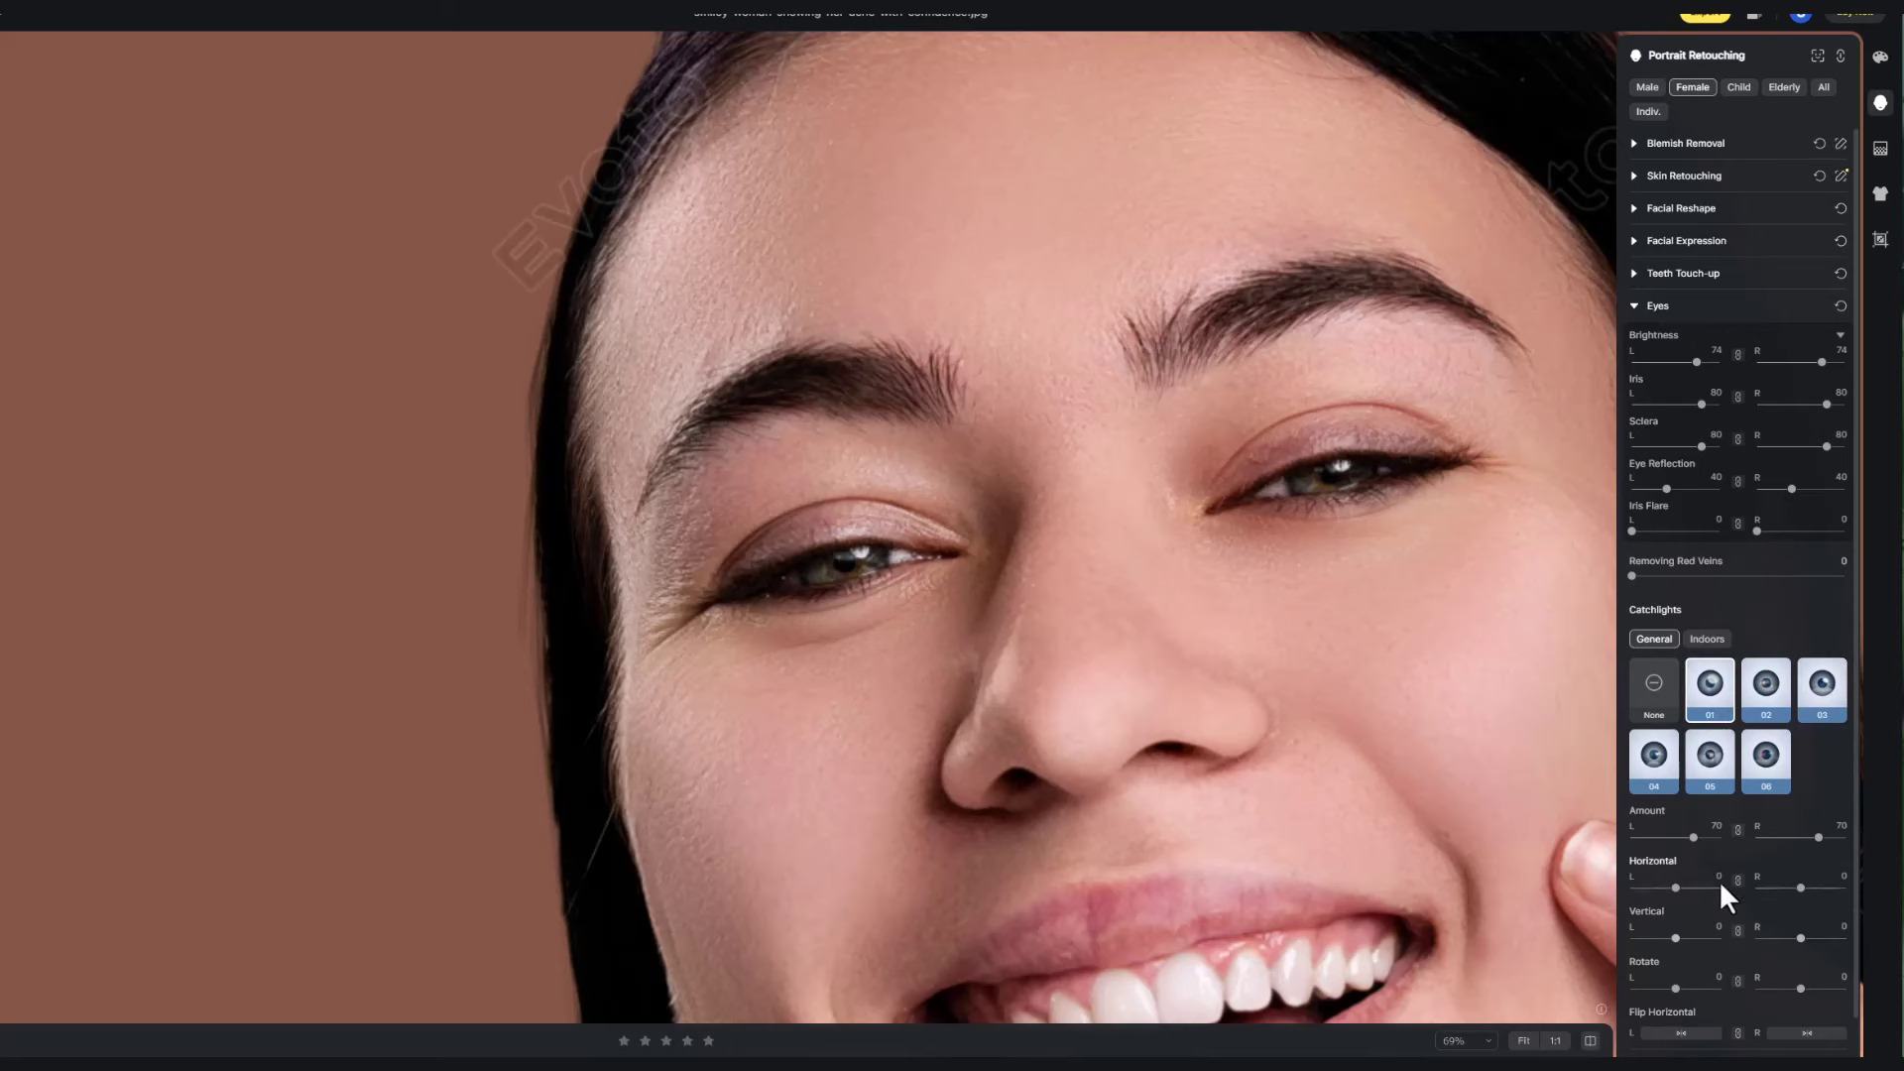
left_click(1590, 1042)
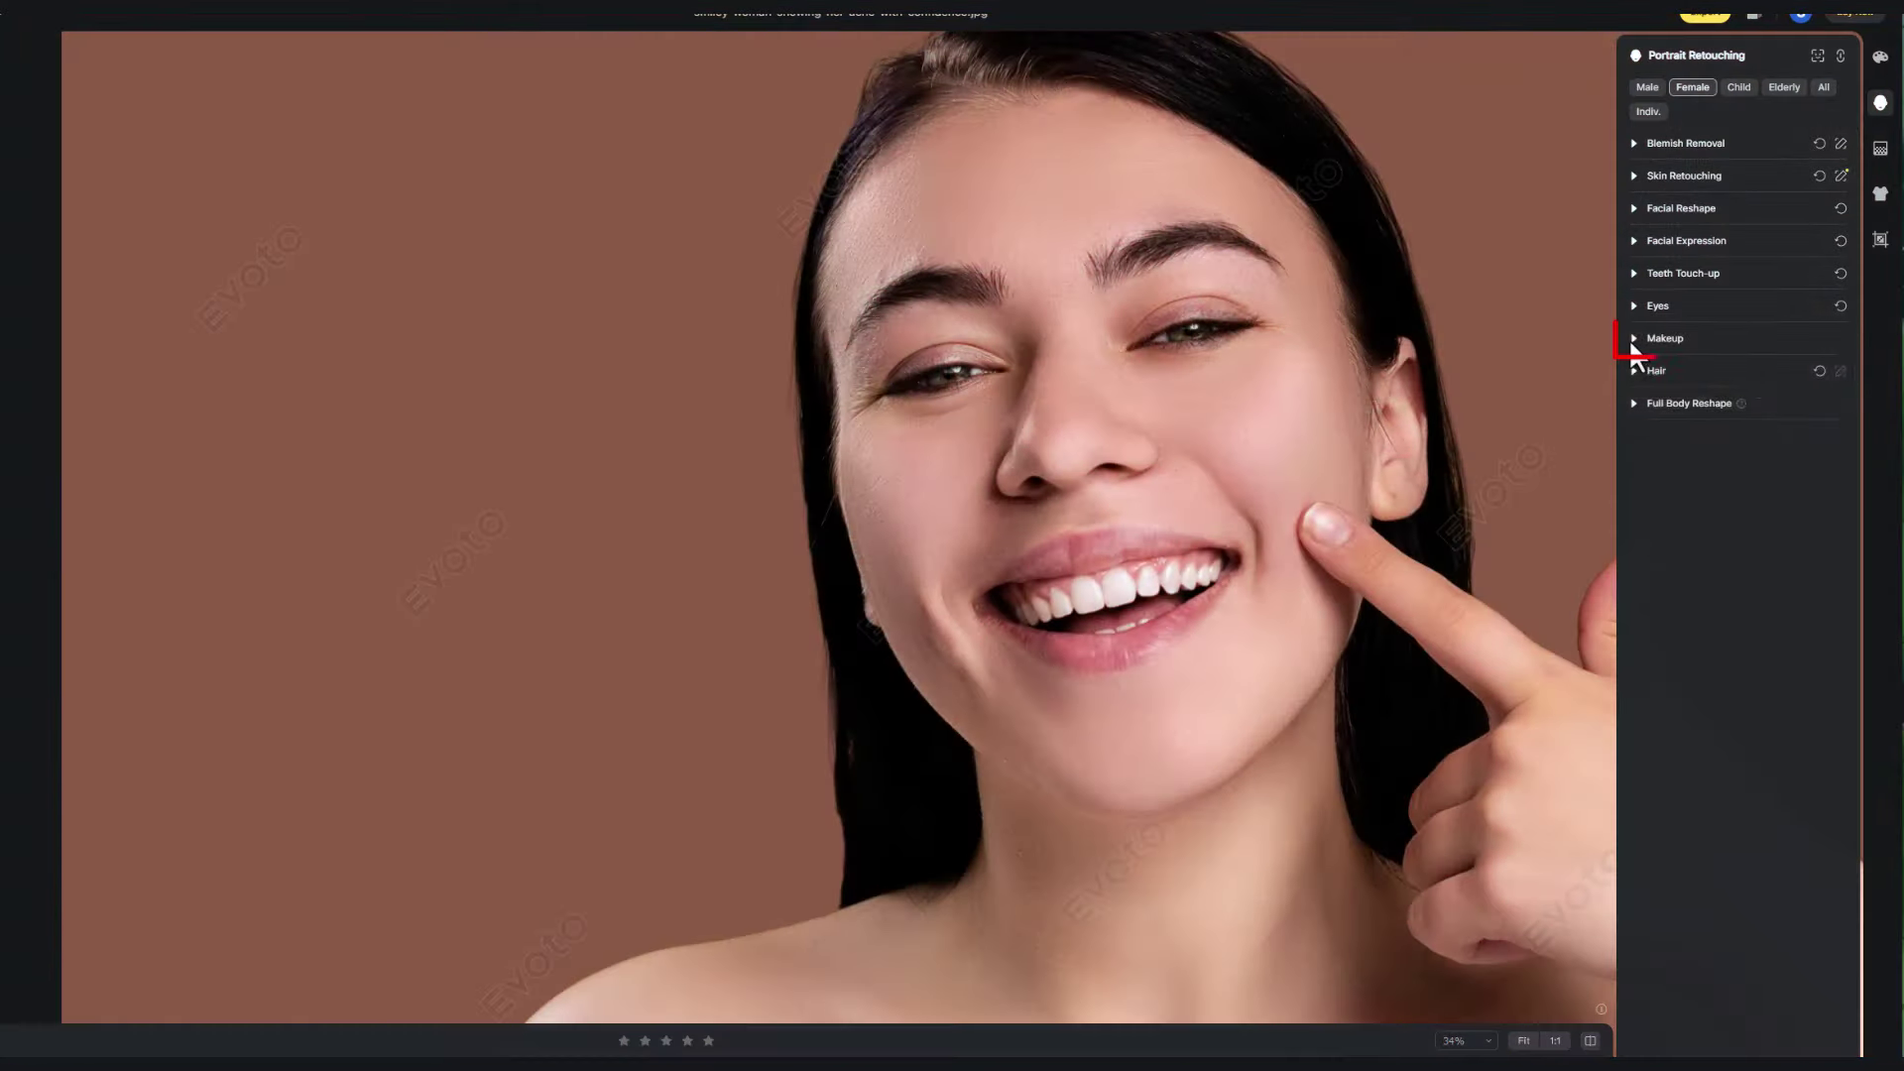
Step: Try the Vintage, Koi, Caramel and Light makeup suite presets
left_click(1630, 340)
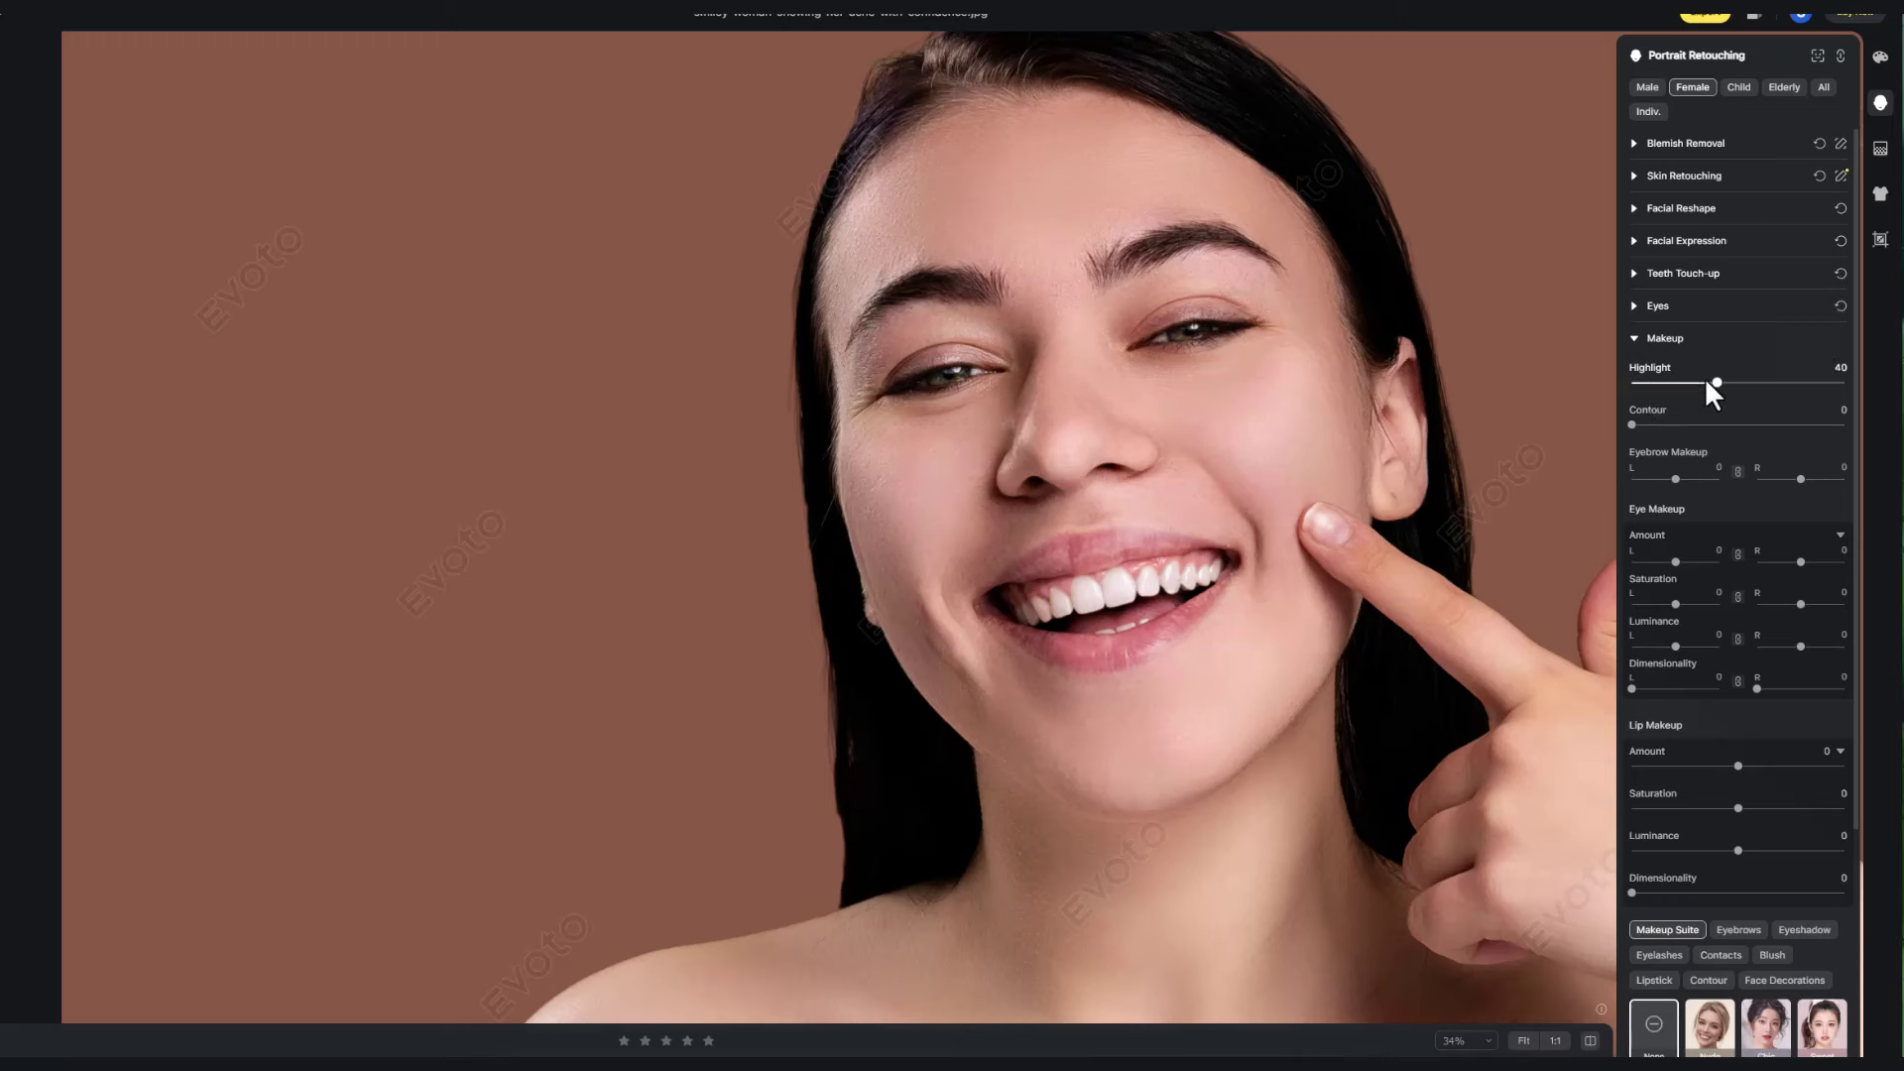
left_click_drag(1638, 430, 1692, 418)
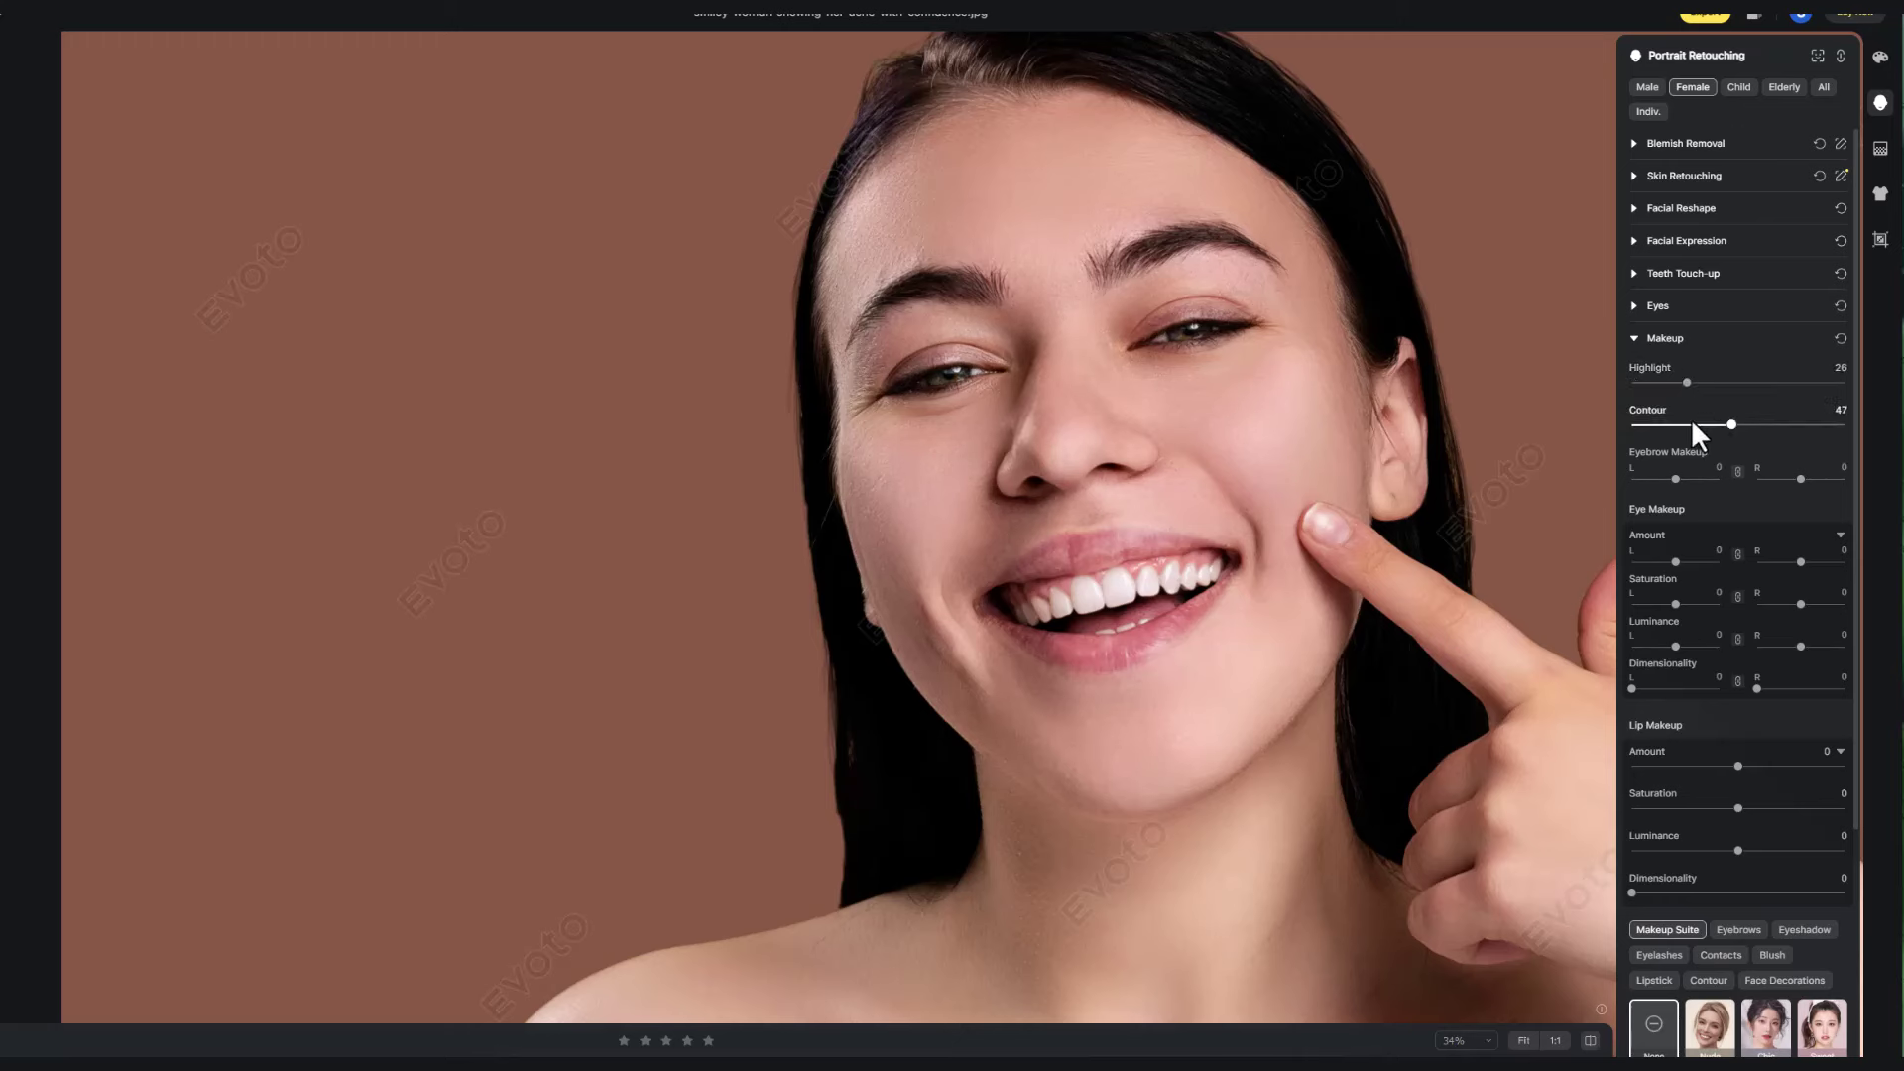
scroll(1775, 669, "down", 3)
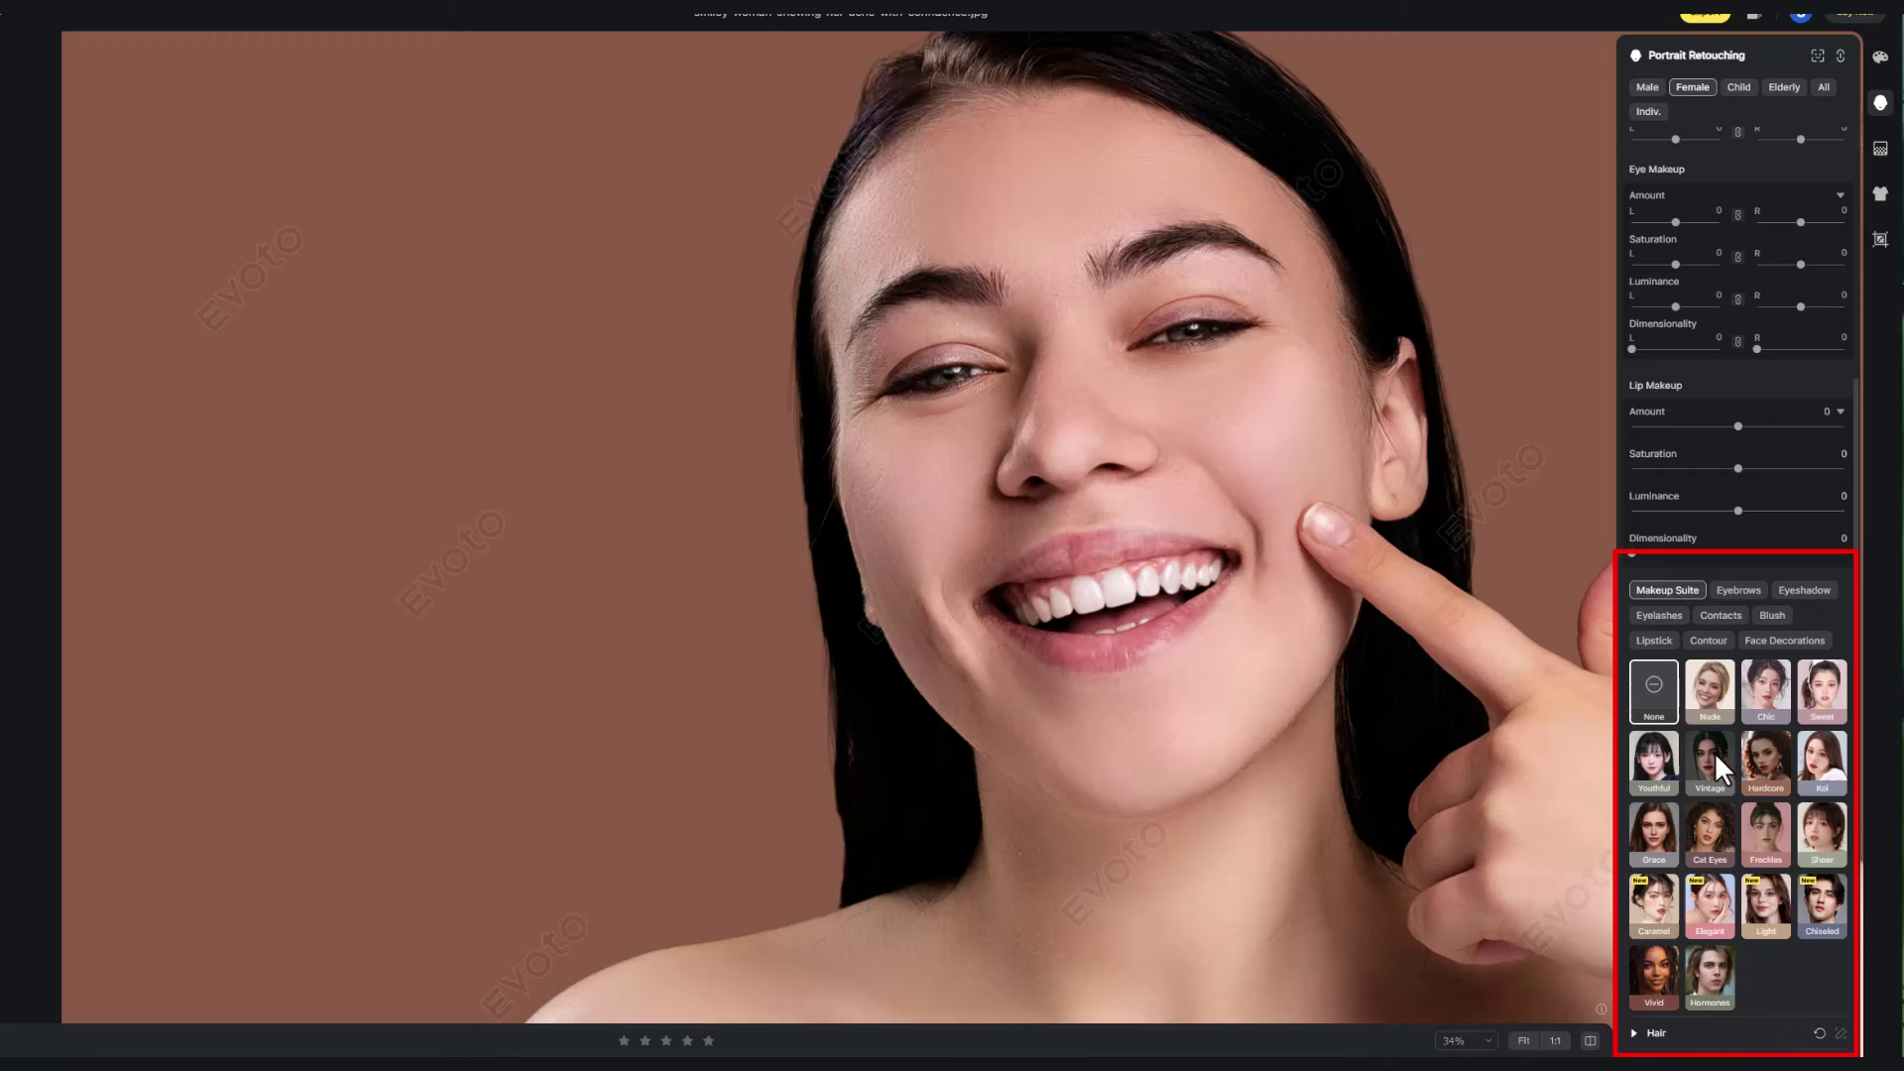
left_click(1713, 690)
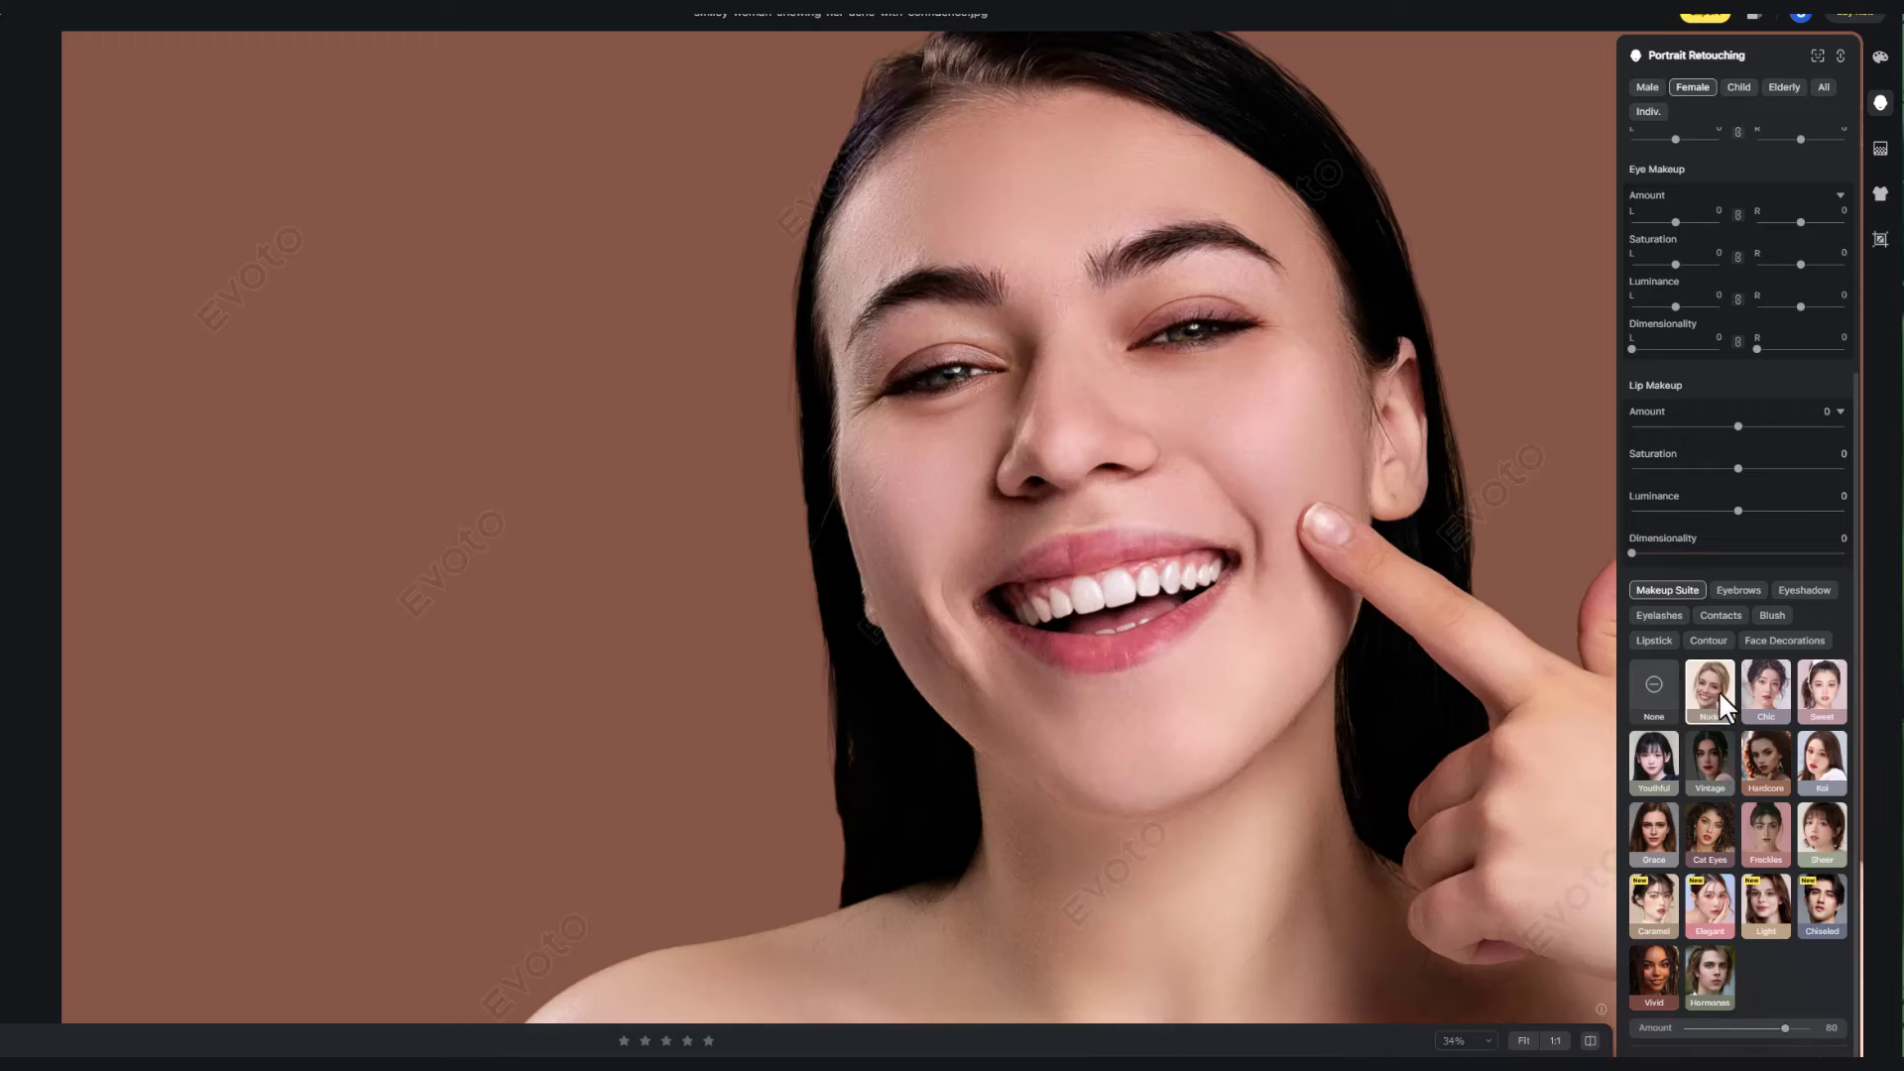
left_click(1826, 694)
left_click(1693, 761)
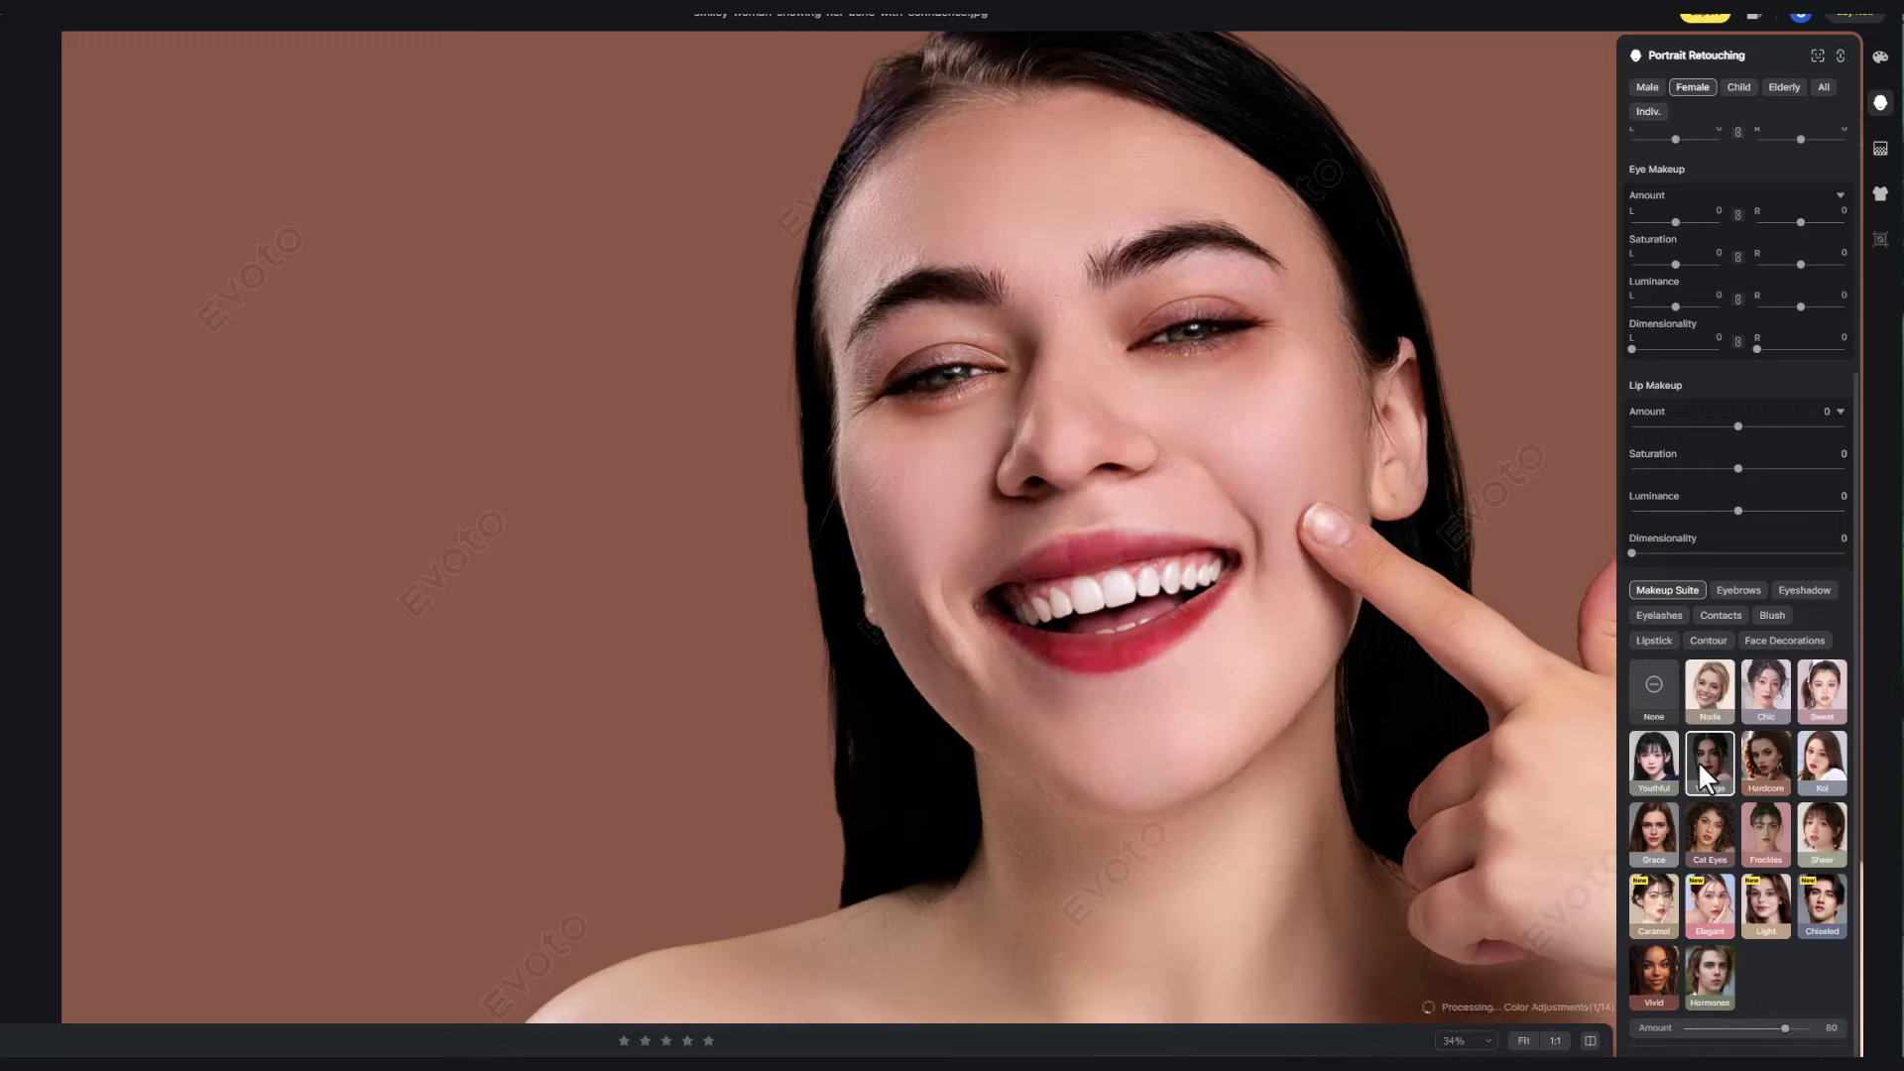
left_click(1755, 768)
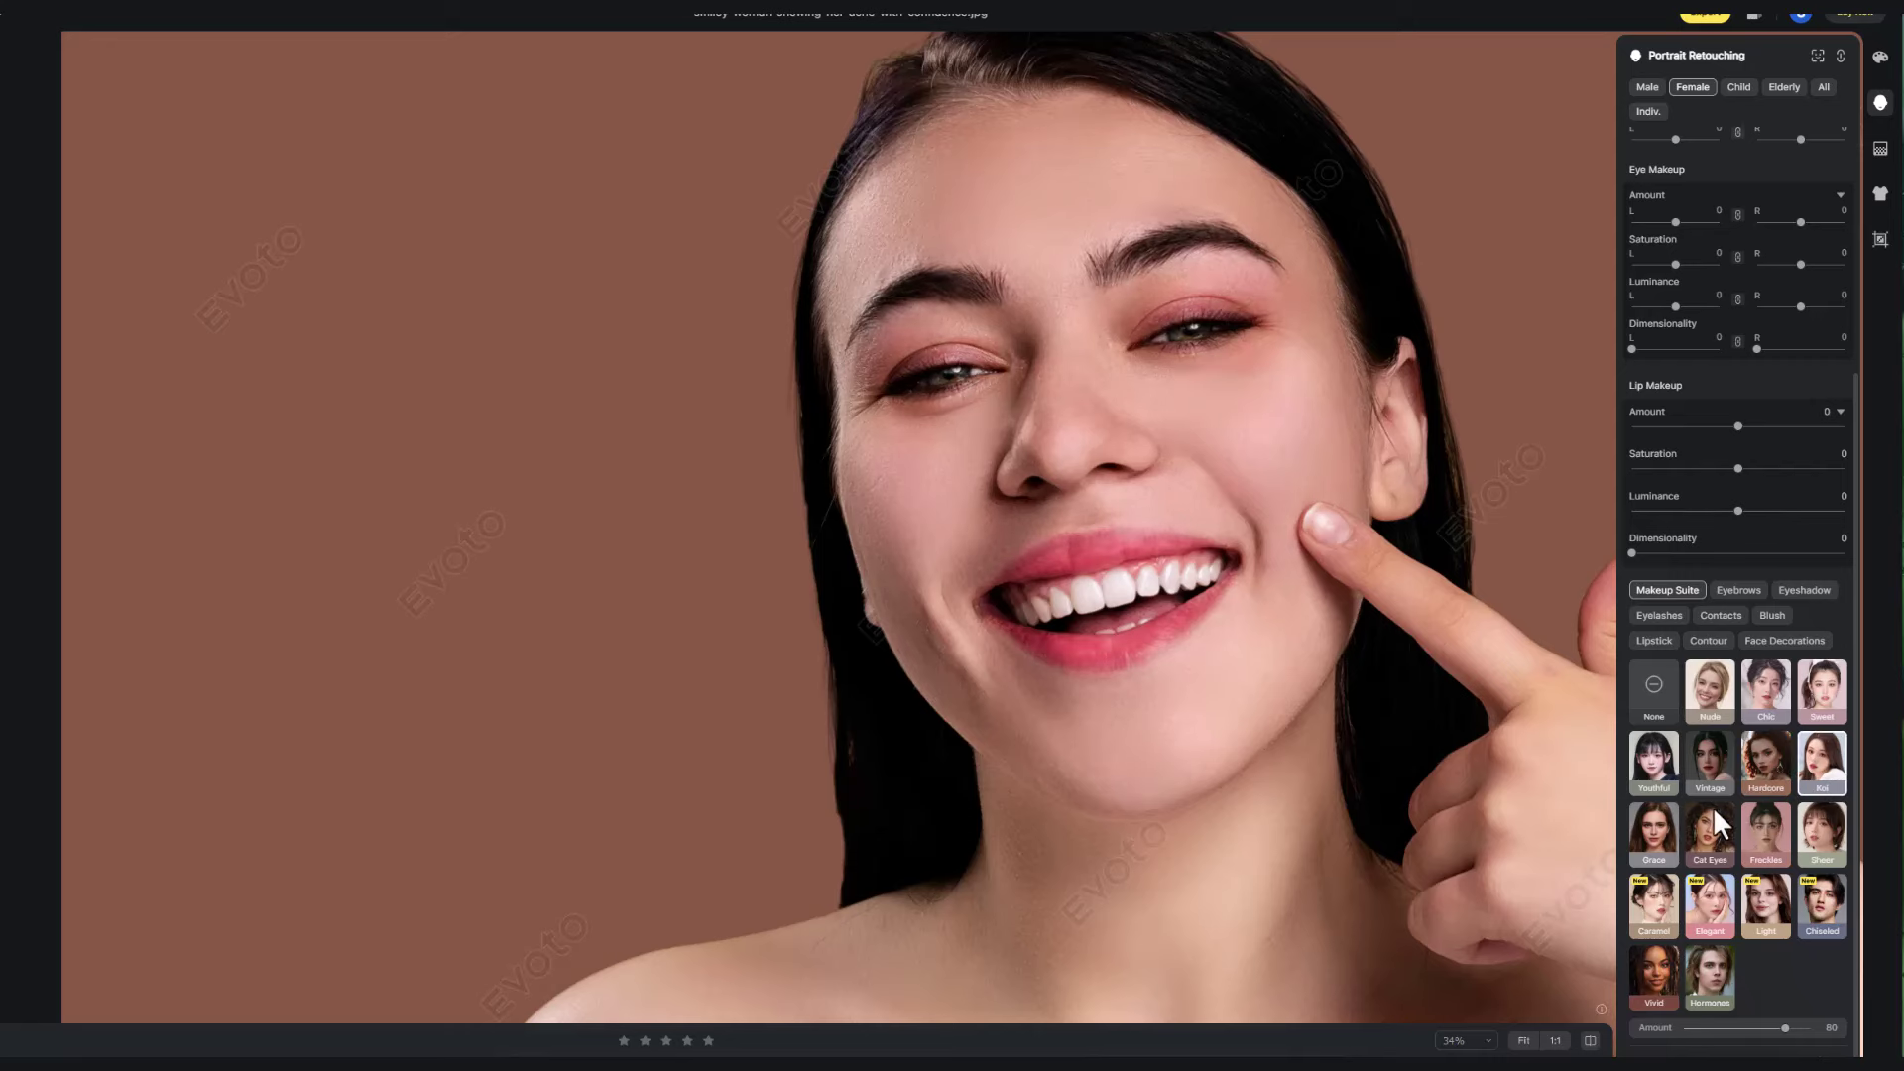
scroll(1236, 734, "down", 3)
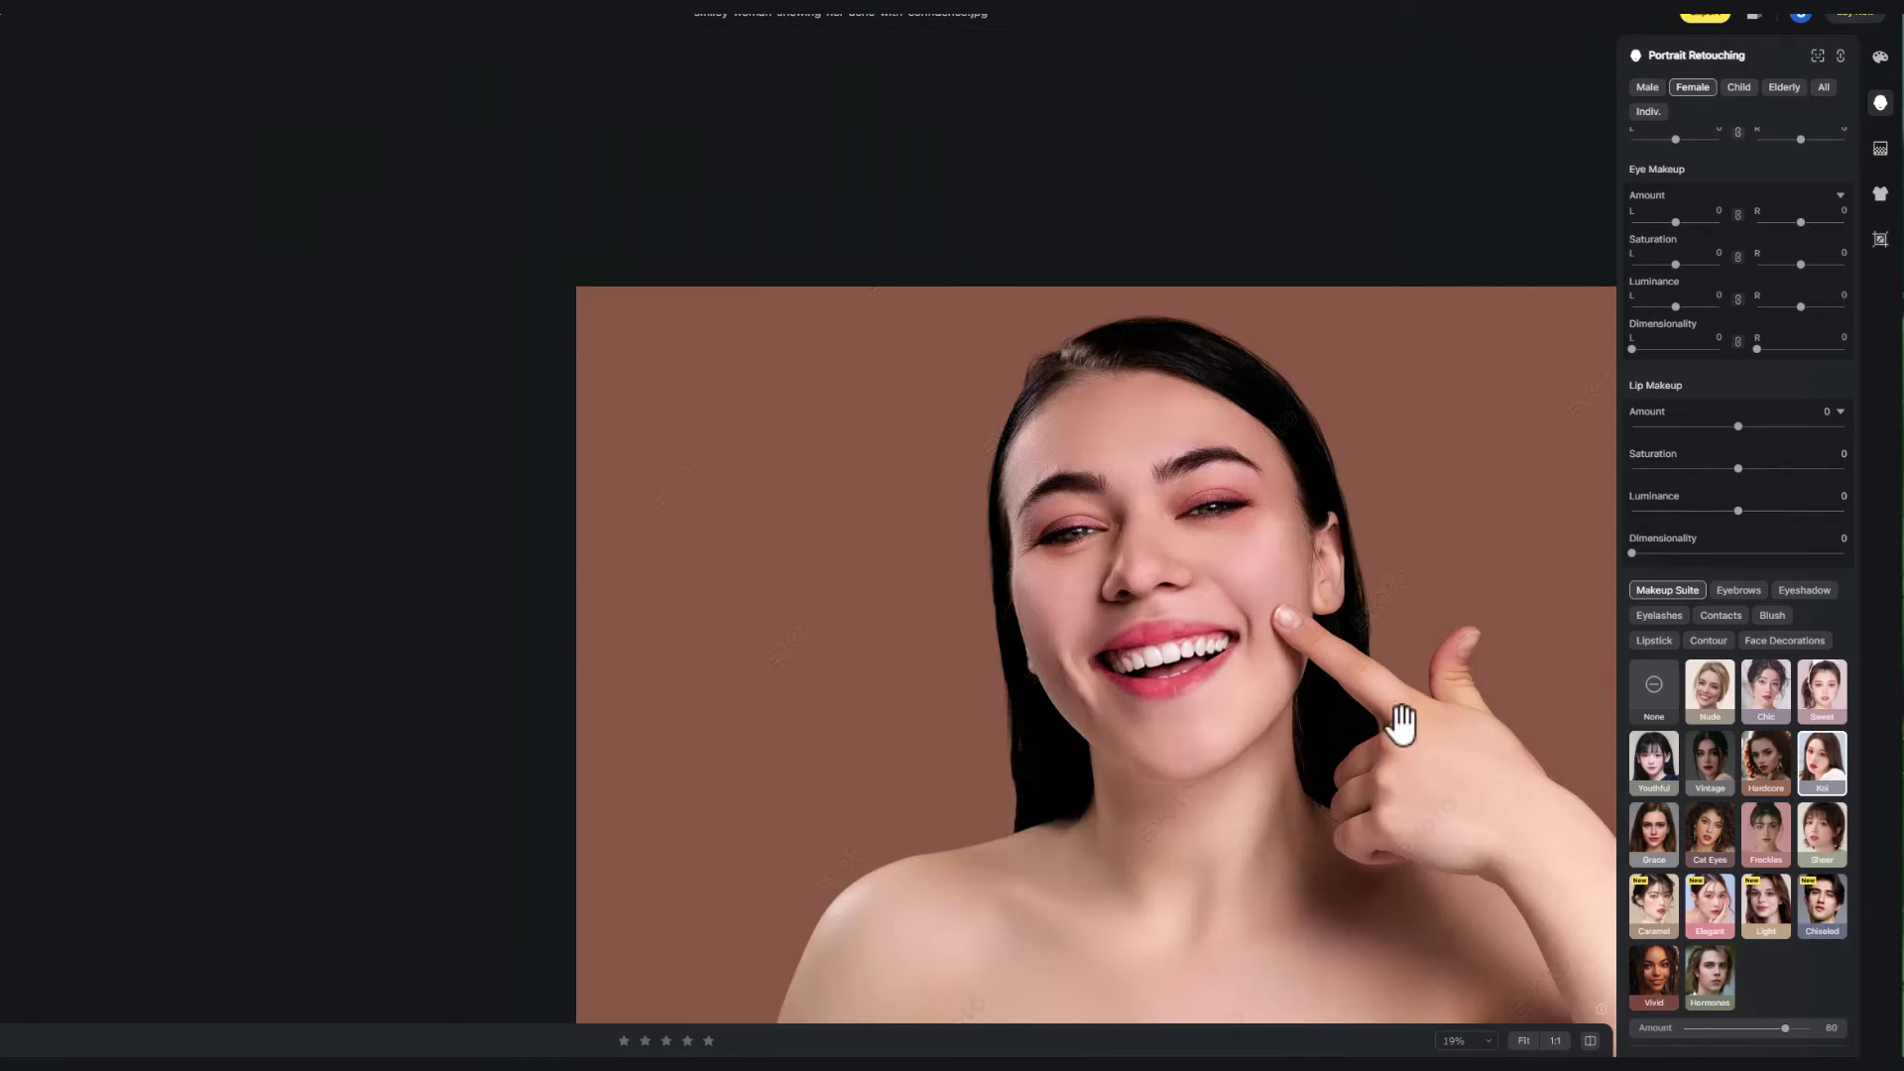
left_click(1655, 900)
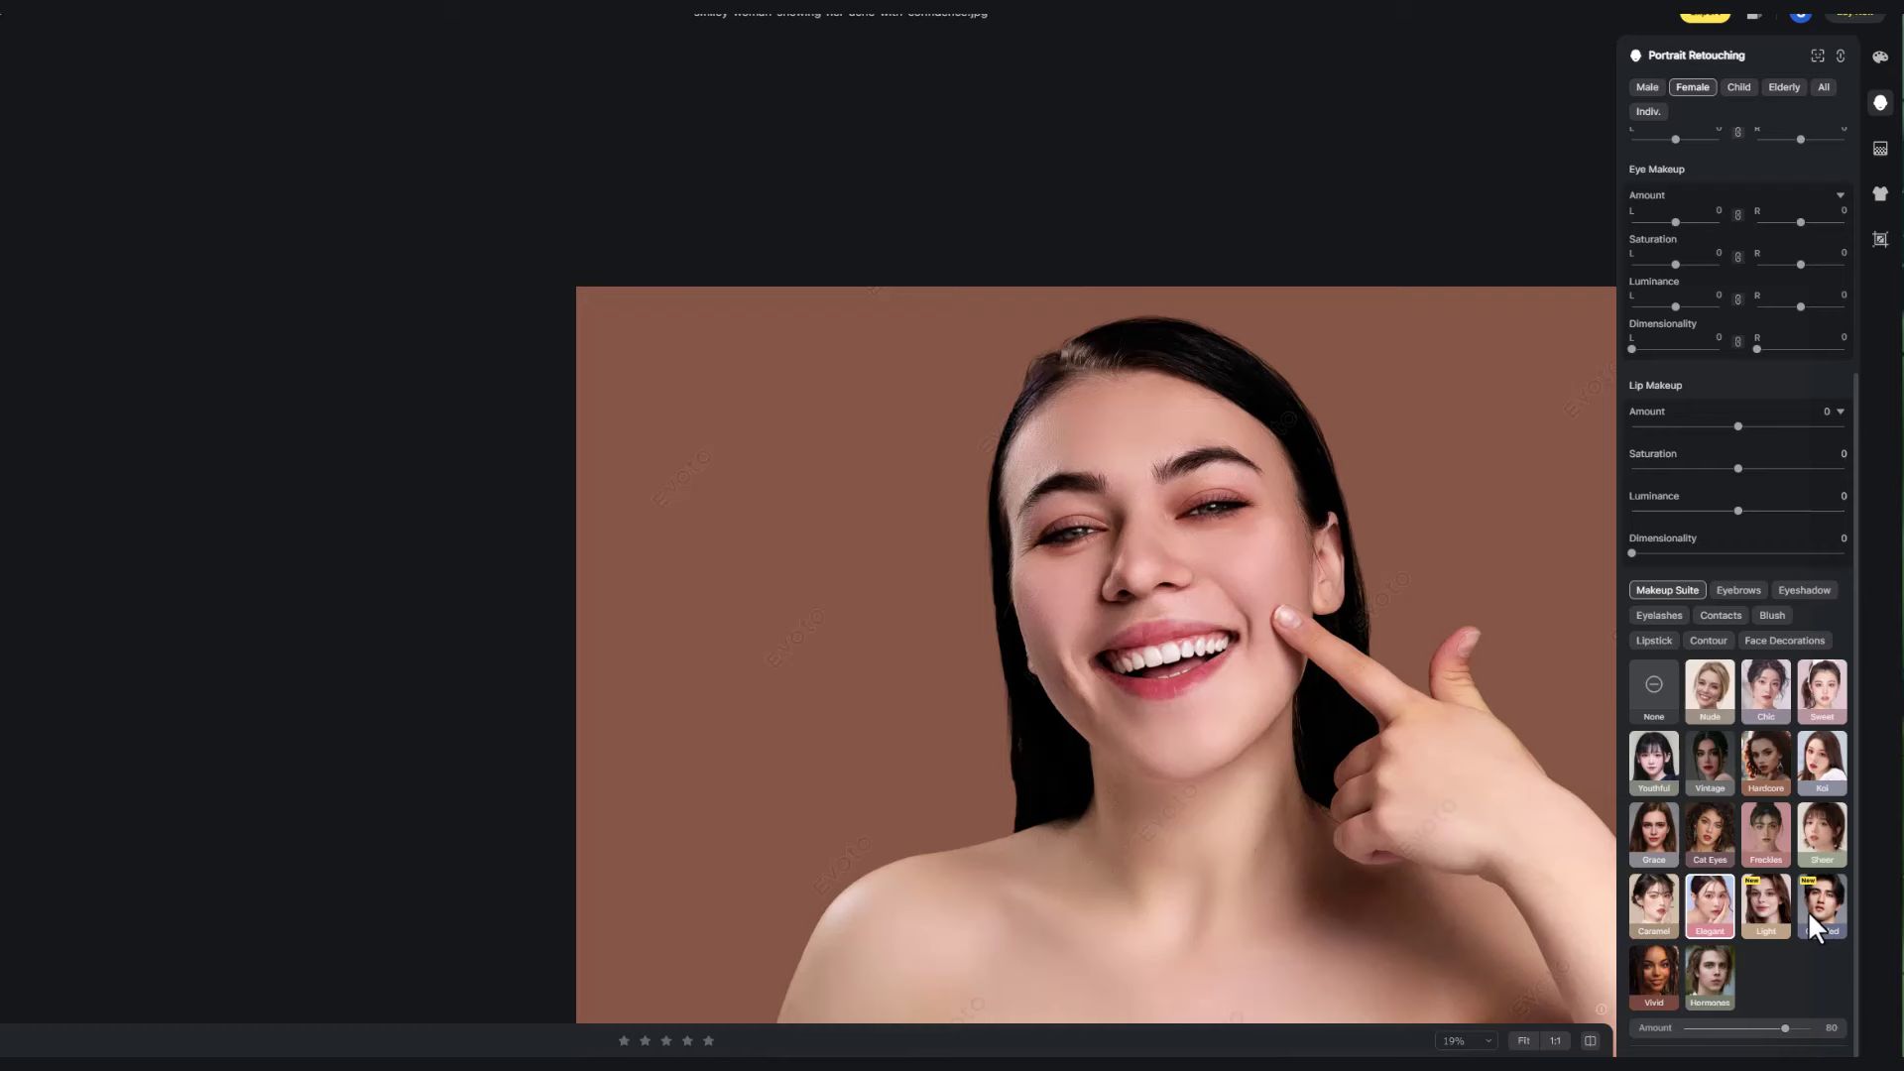
left_click(1782, 908)
Step: Apply the Nude makeup suite at amount 49 and compare it with the original
left_click(1710, 686)
scroll(1242, 588, "up", 2)
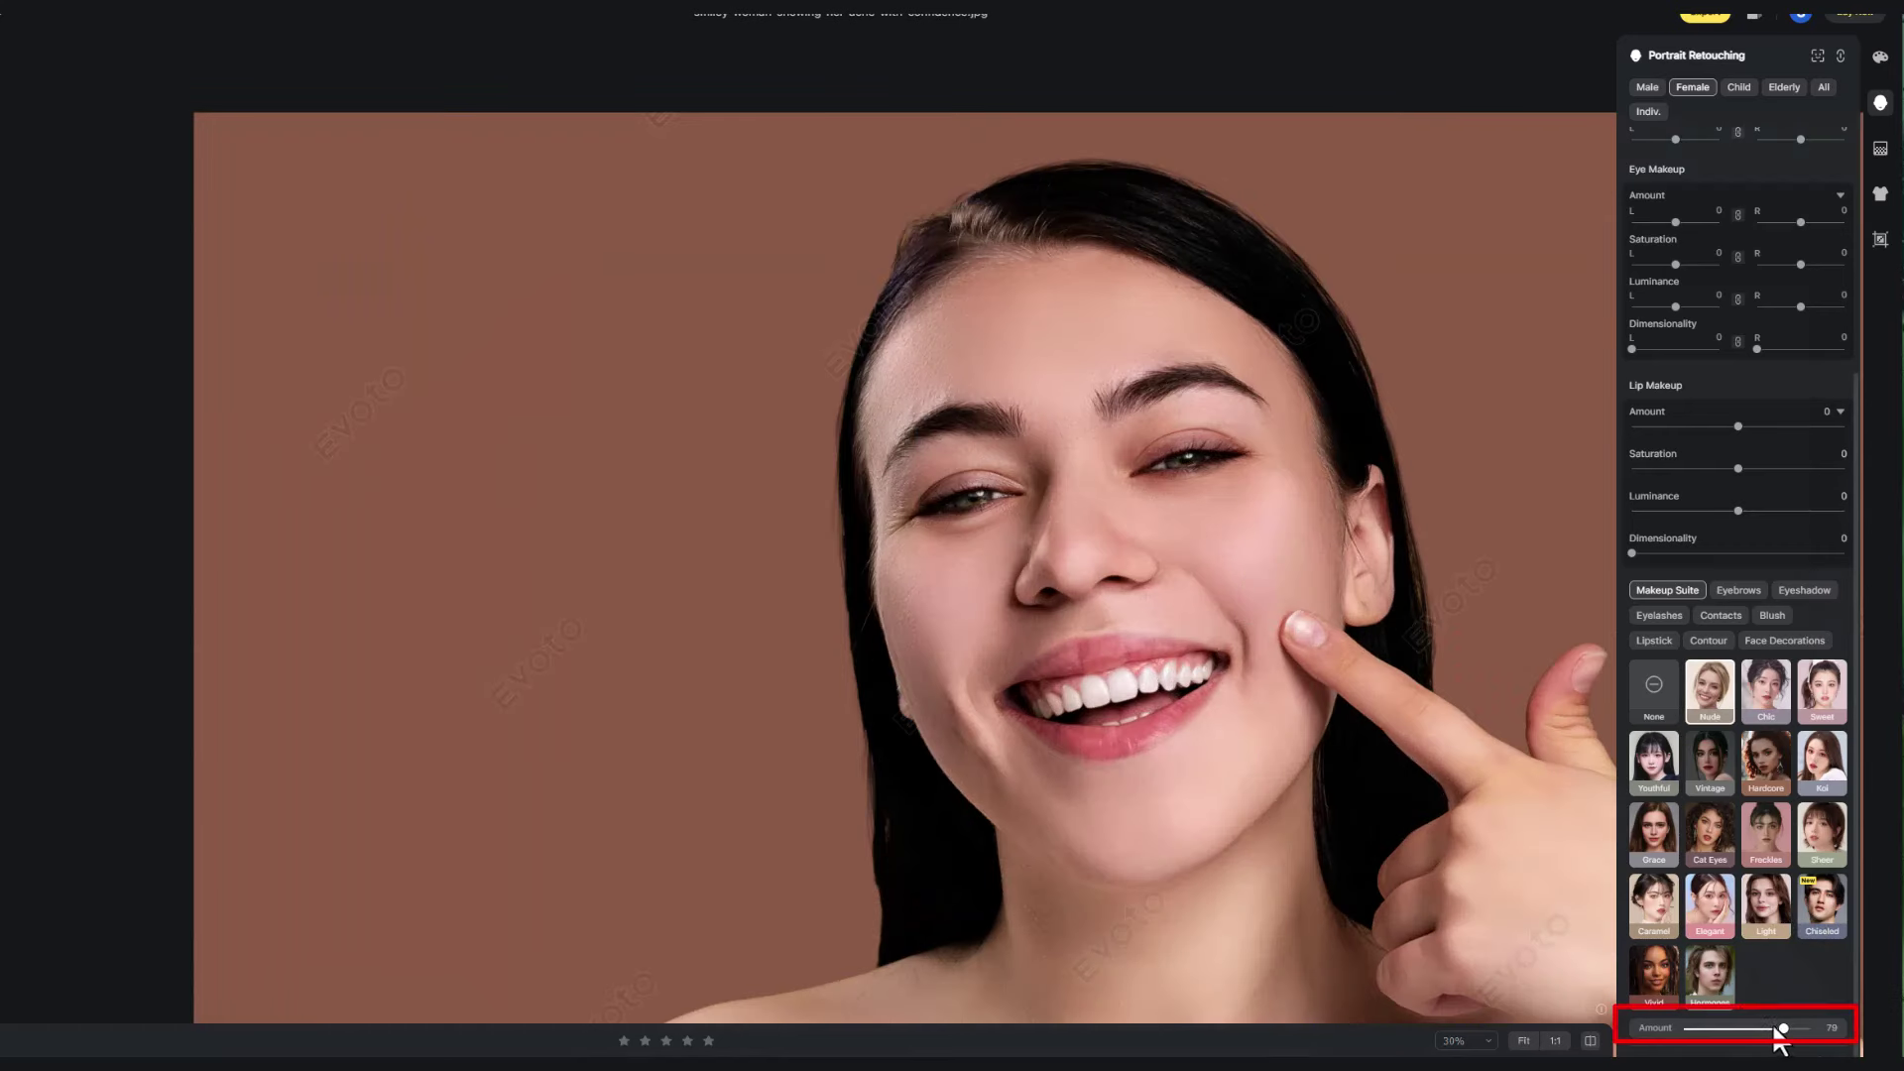
mouse_move(1783, 1028)
left_mouse_down()
mouse_move(1717, 1028)
mouse_move(1745, 1028)
left_mouse_up()
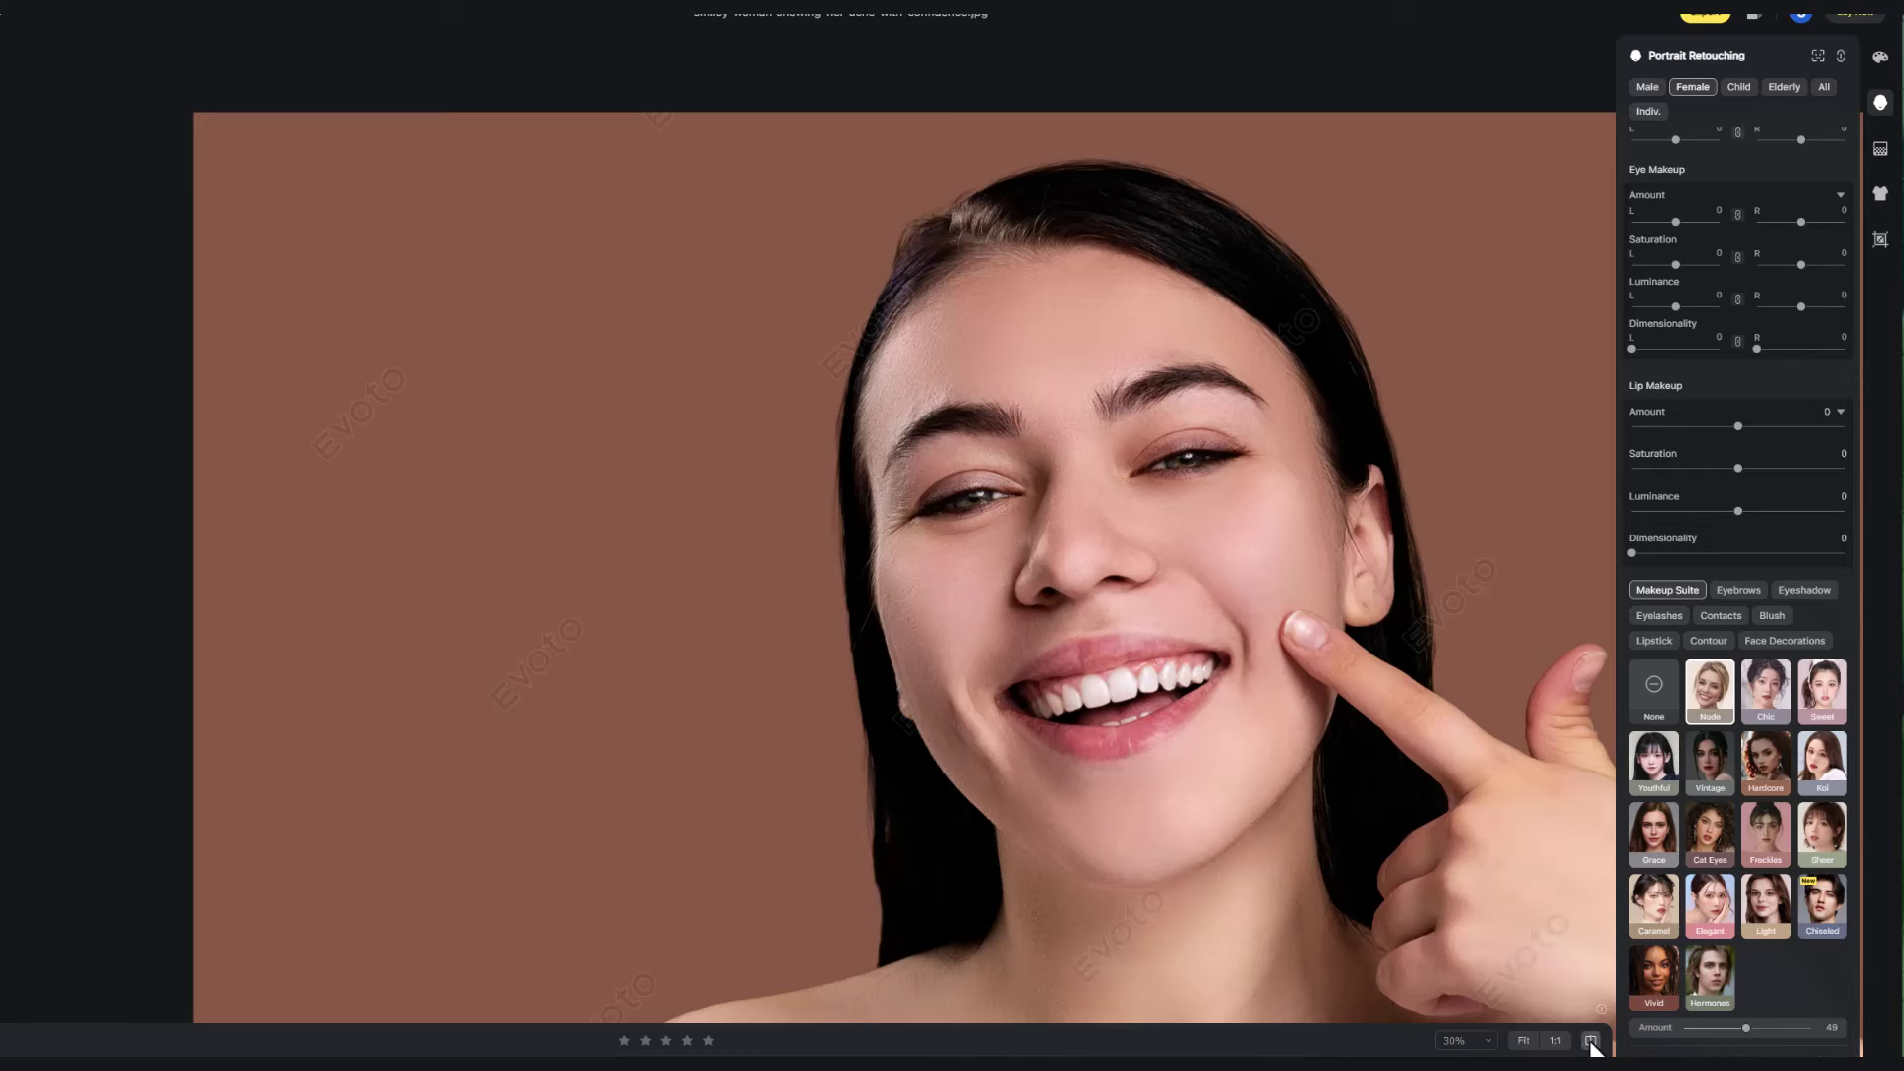
left_click(1590, 1039)
left_click(1590, 1042)
left_click(1589, 1042)
left_click(1590, 1041)
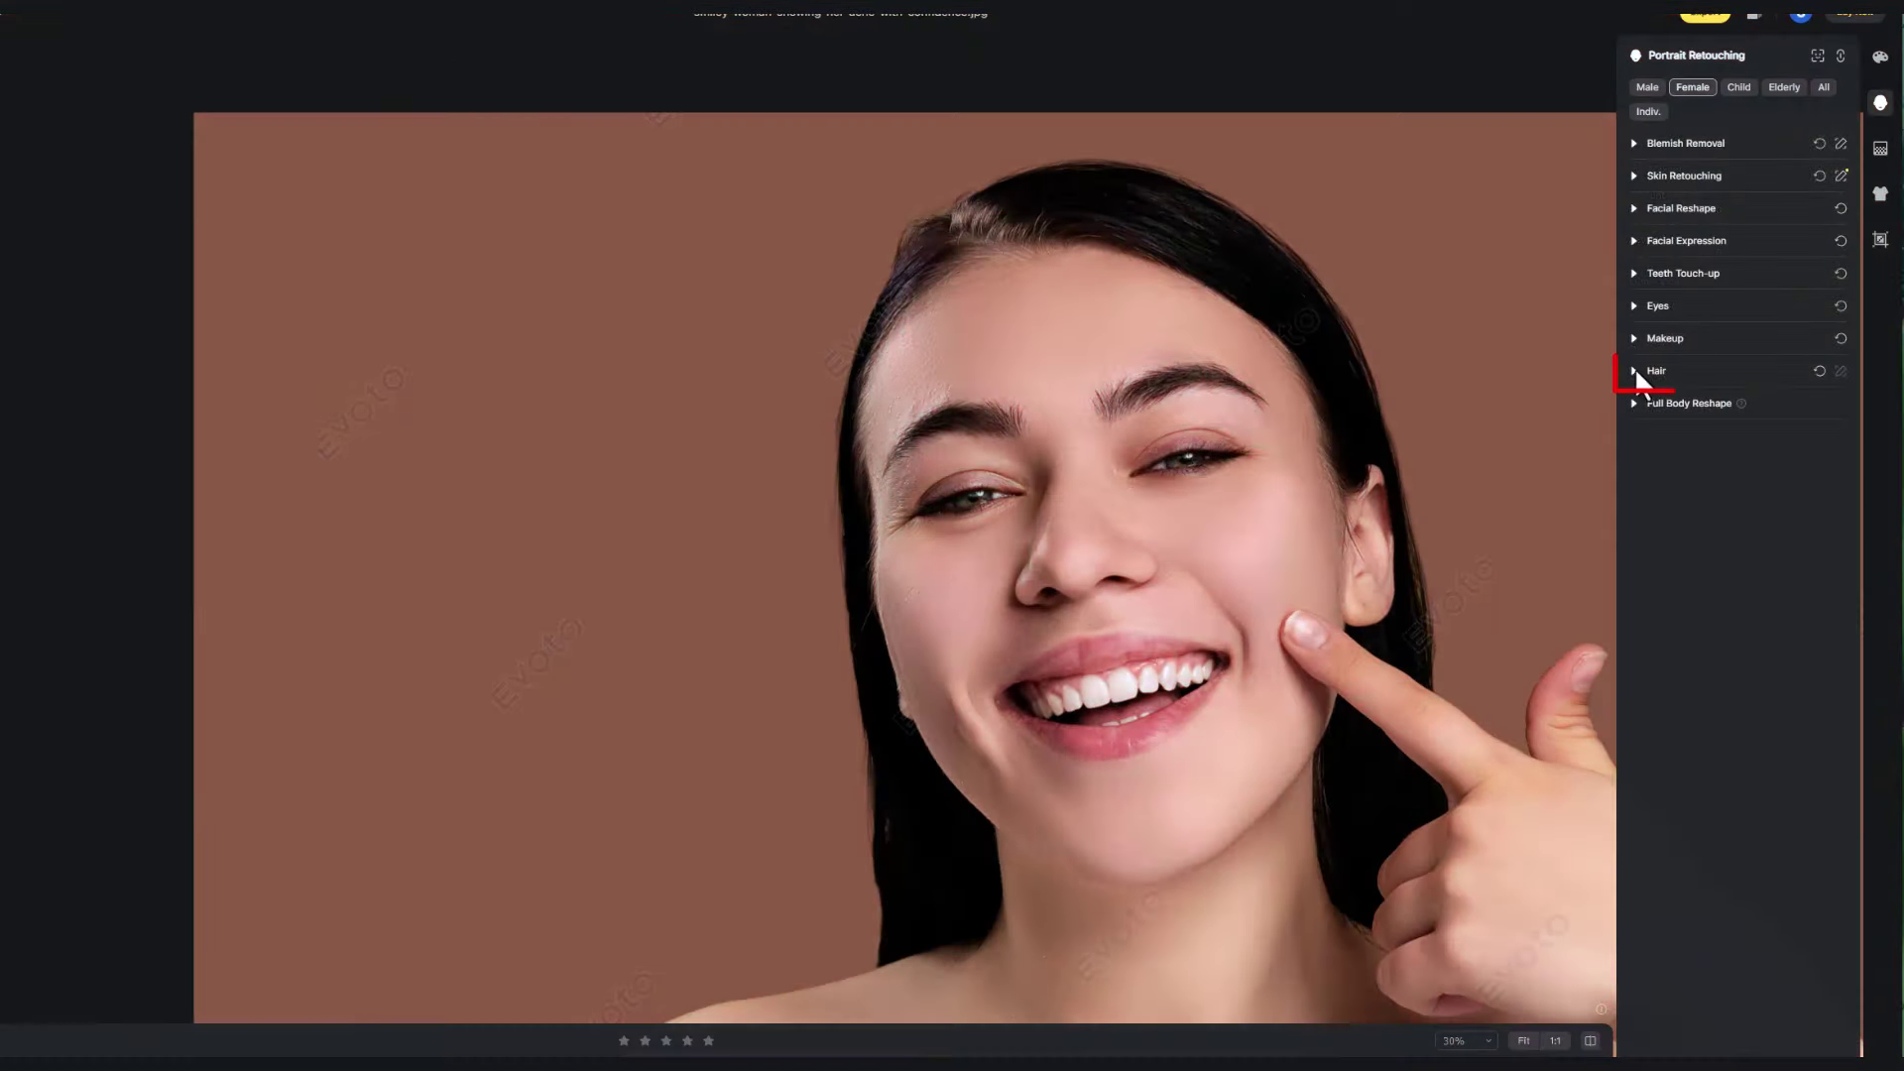
Step: Set Hair Gaps to 53, High Cranial Top to 57 and Hairline to -8
left_click(1634, 369)
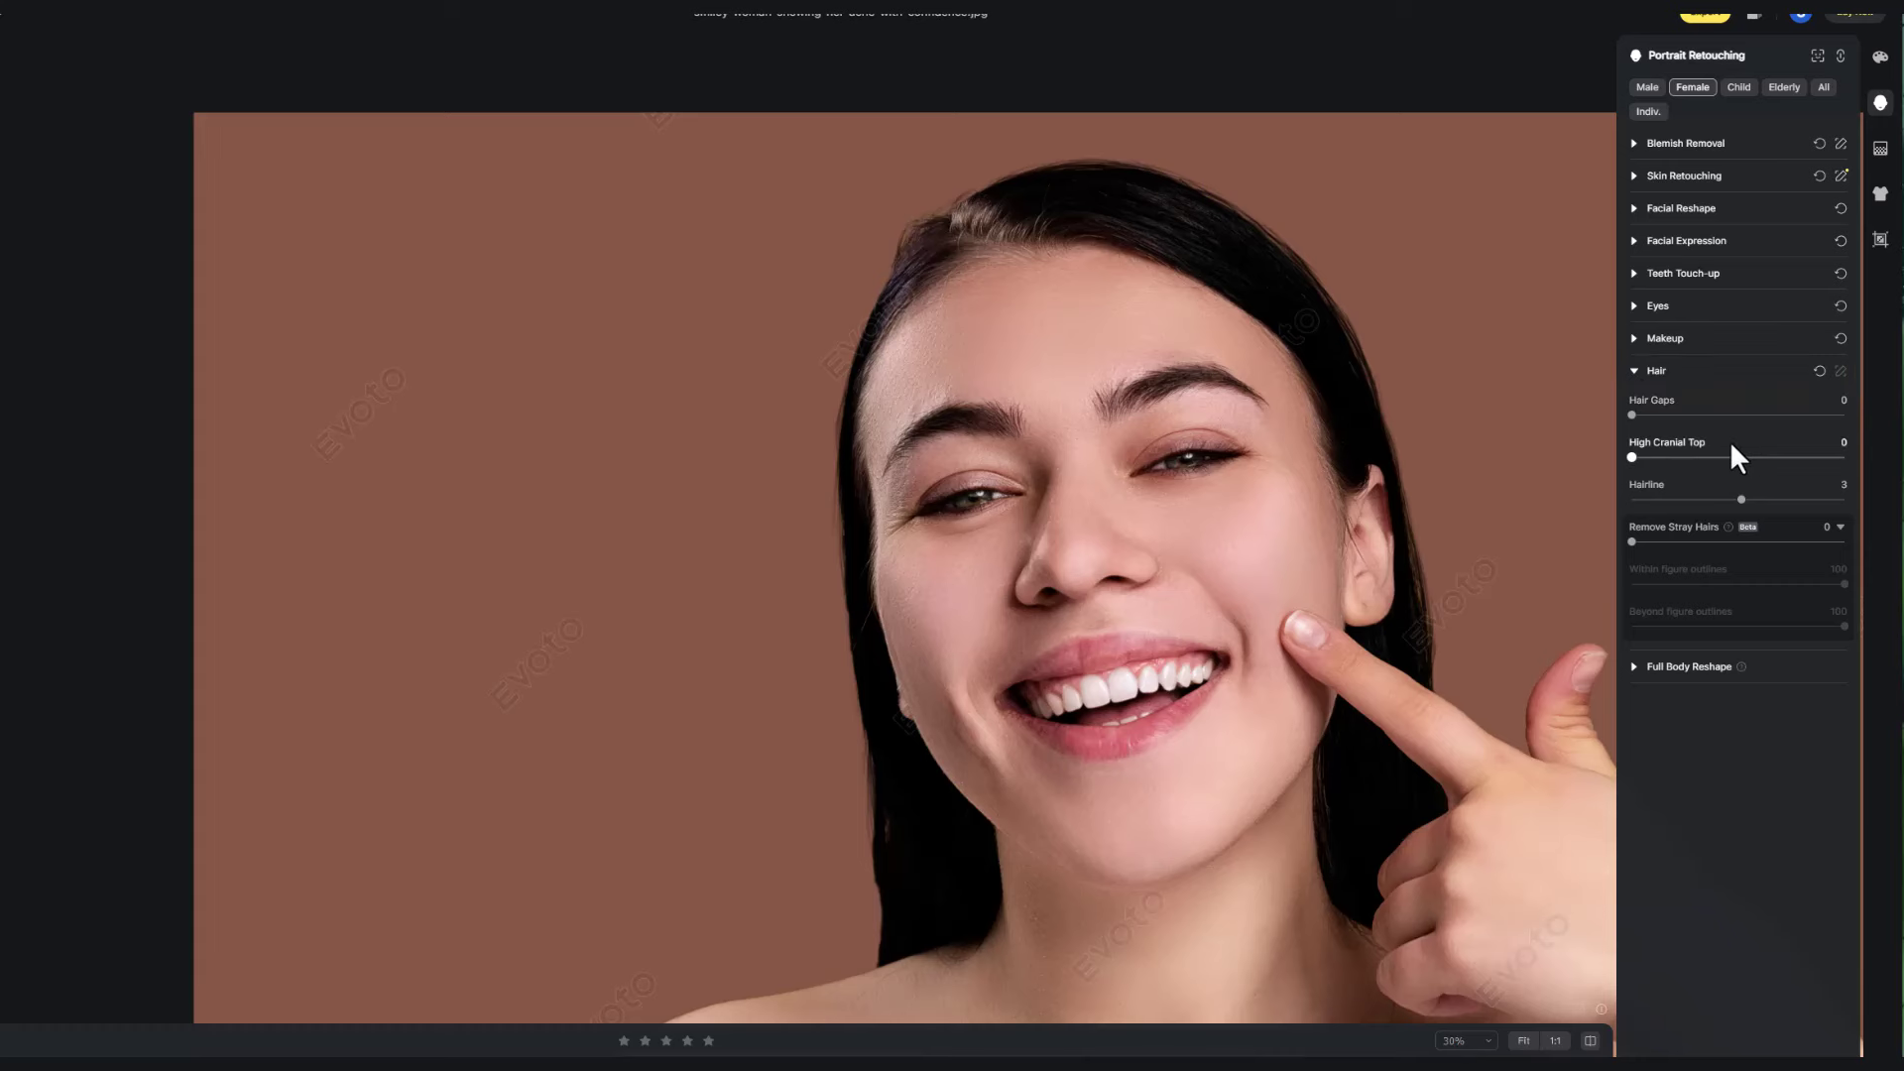
left_click_drag(1634, 415, 1746, 417)
scroll(1194, 408, "up", 2)
left_click(1590, 1042)
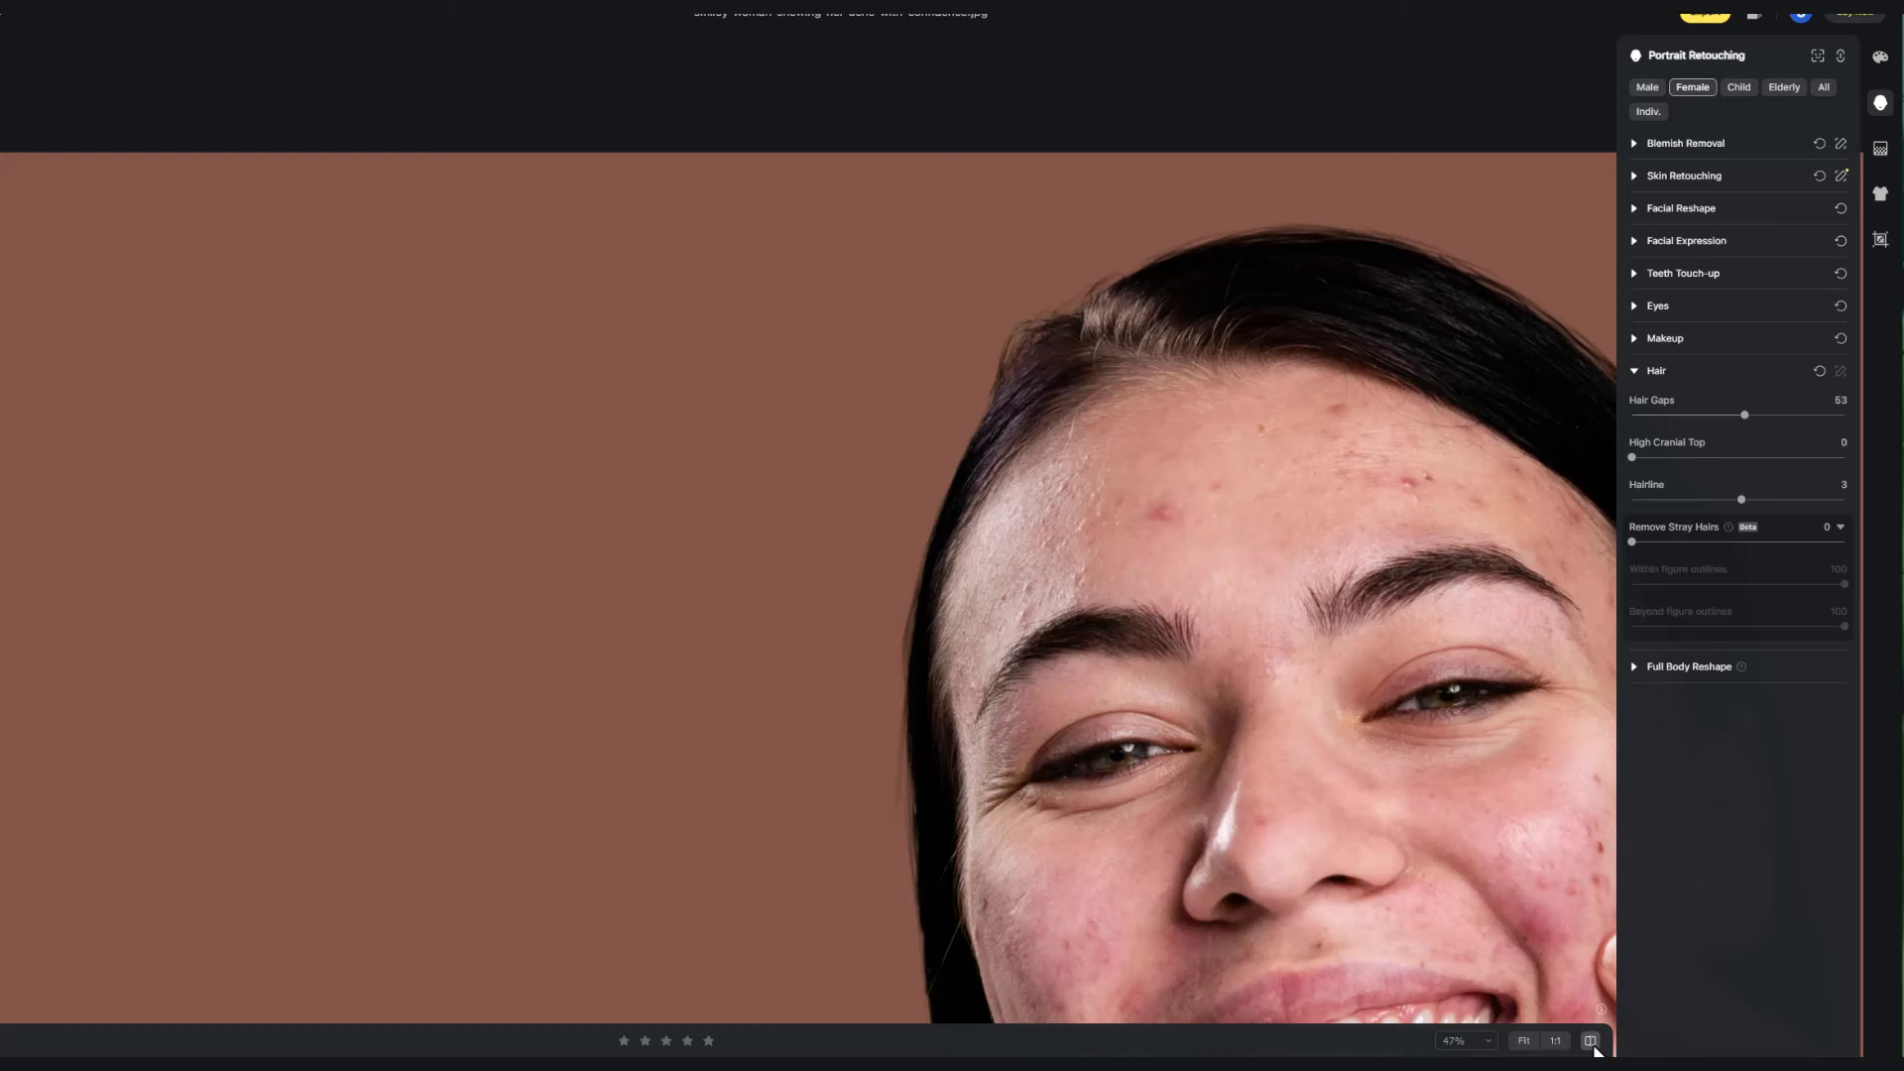
key("ctrl+0")
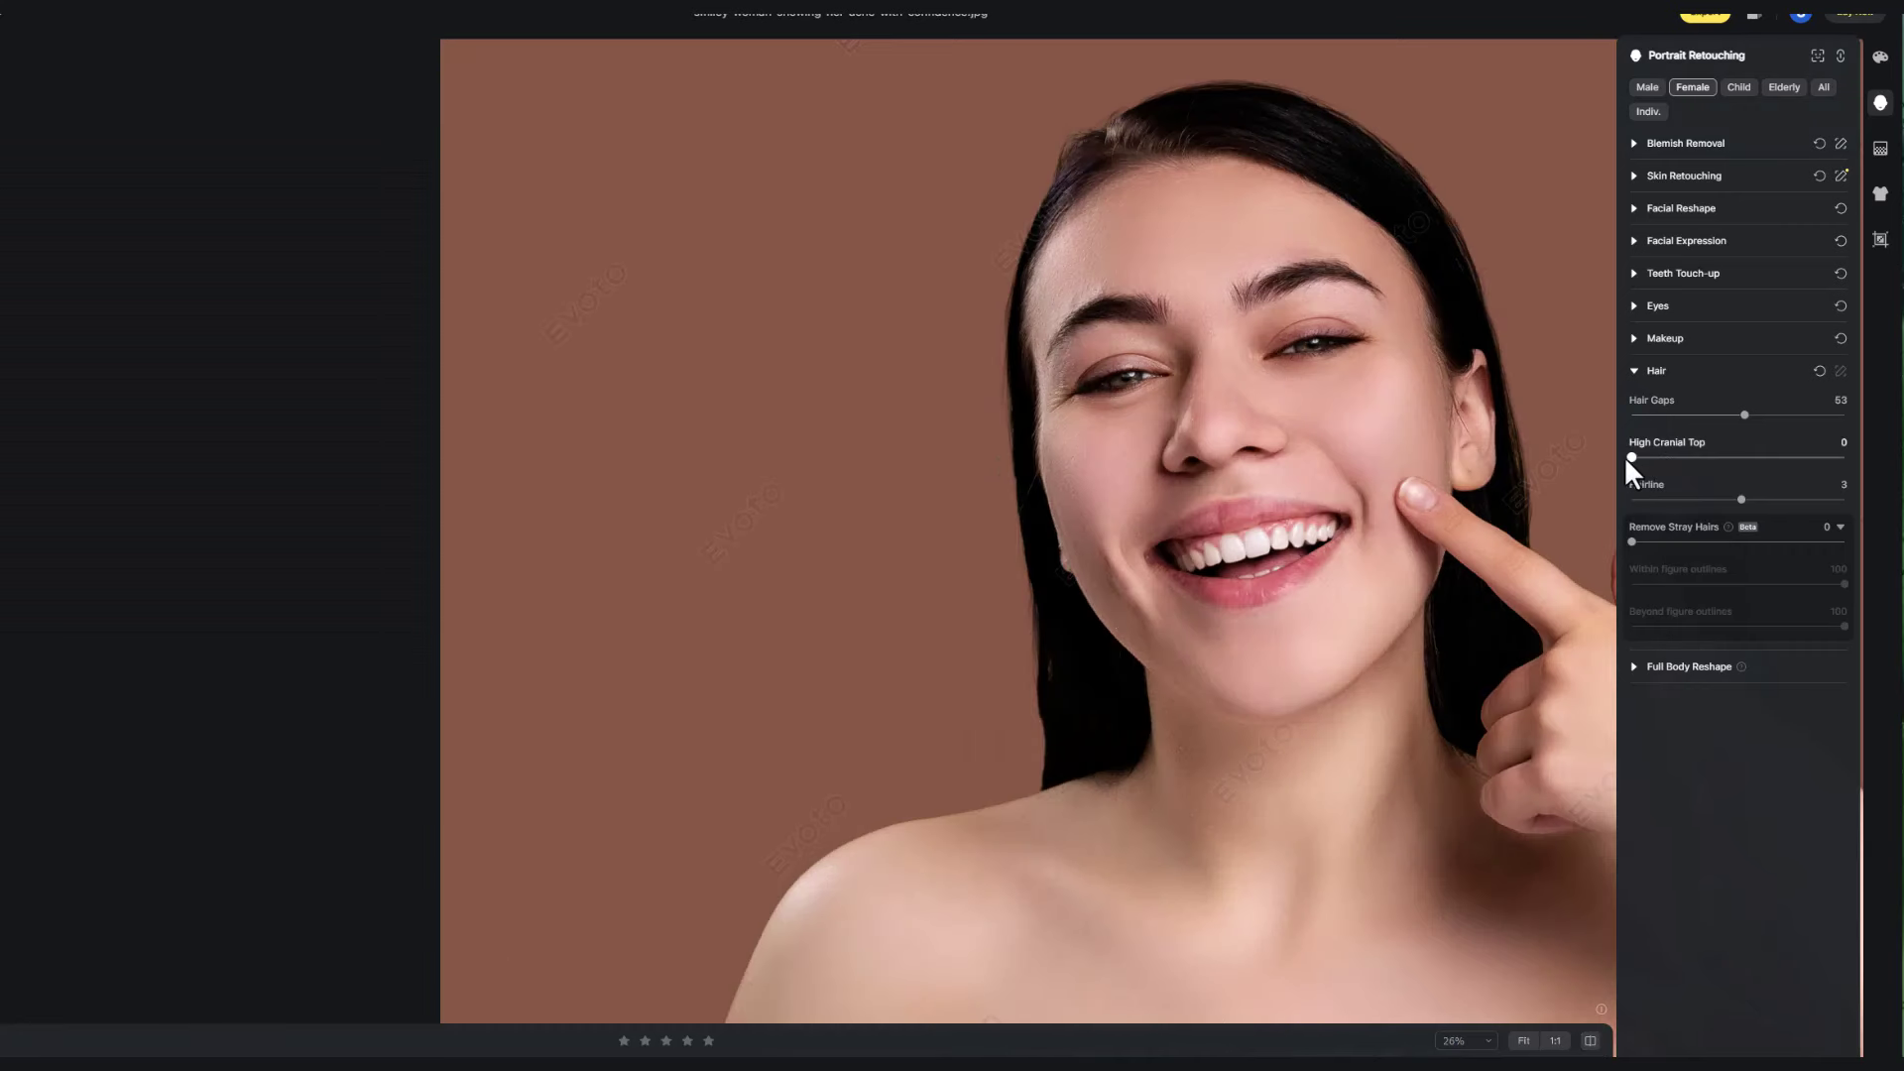
left_click_drag(1632, 457, 1764, 458)
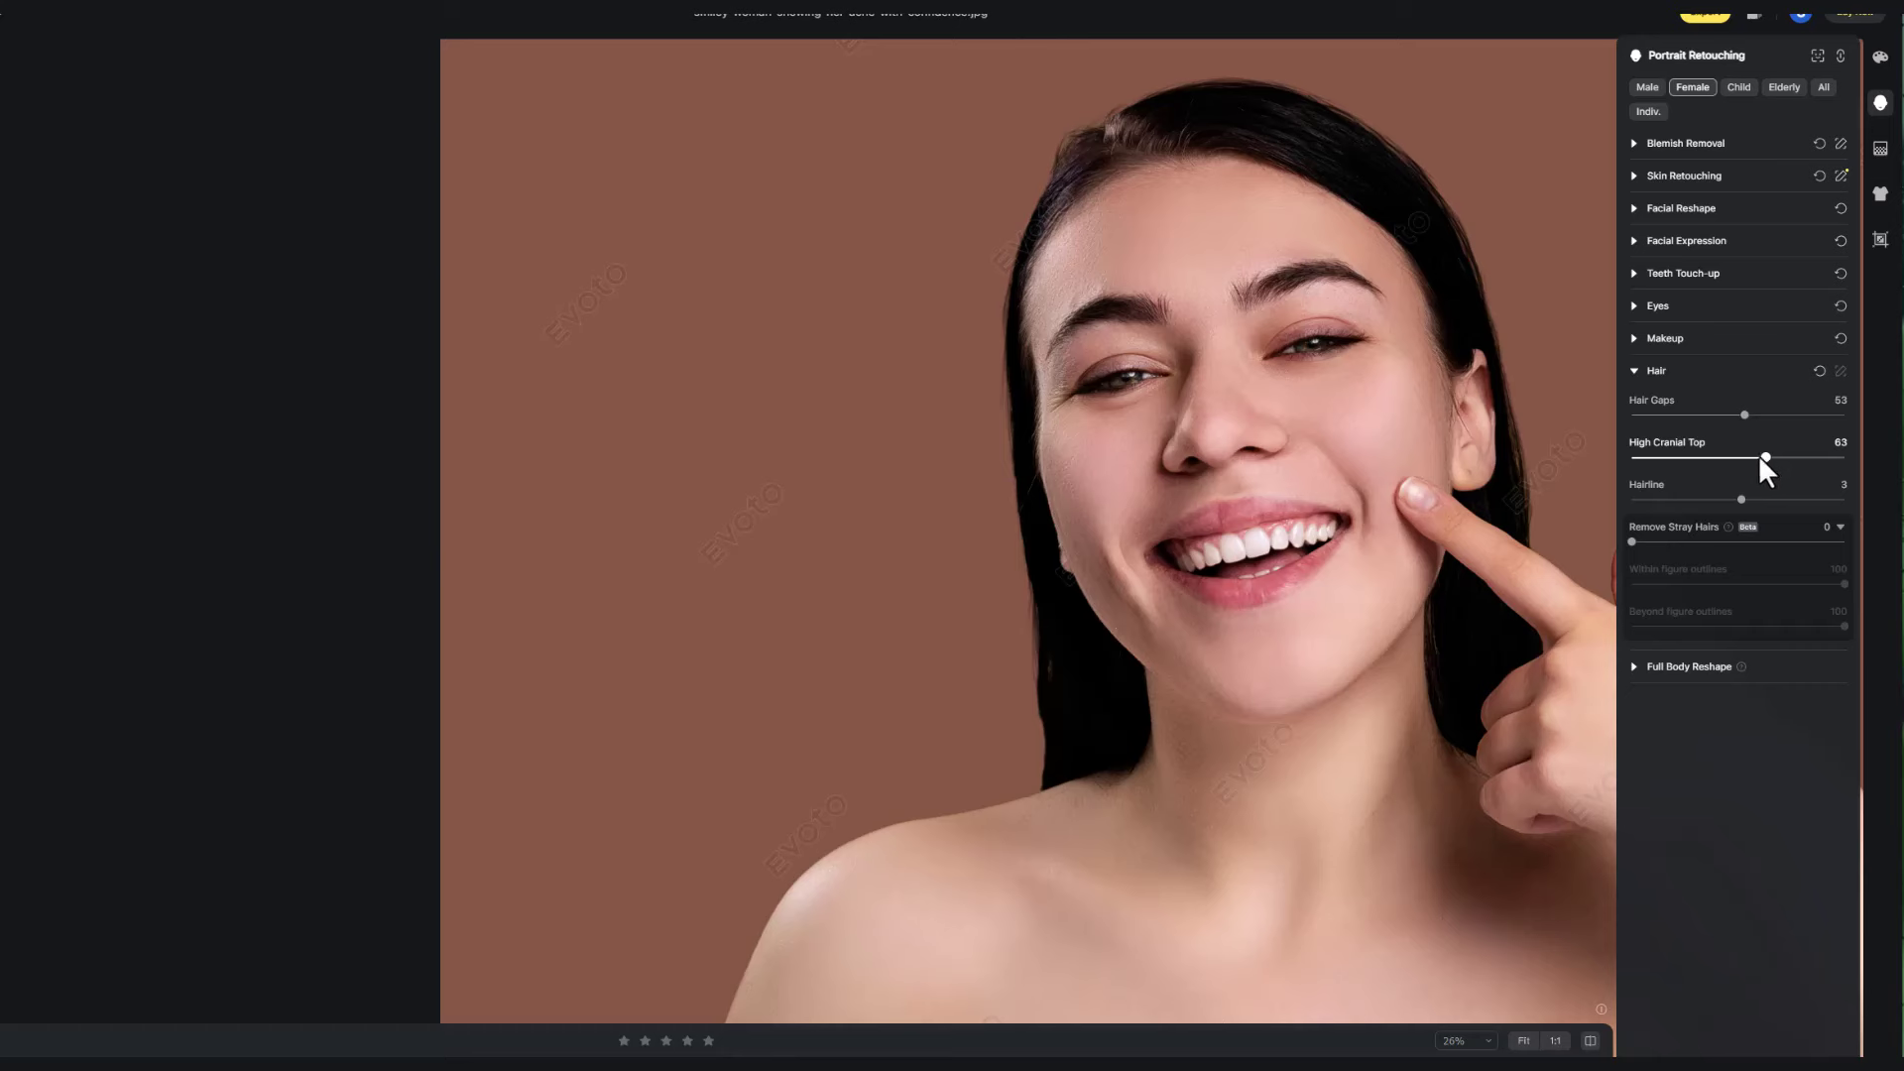
mouse_move(1760, 454)
left_mouse_down()
mouse_move(1791, 498)
mouse_move(1667, 493)
mouse_move(1737, 504)
left_mouse_up()
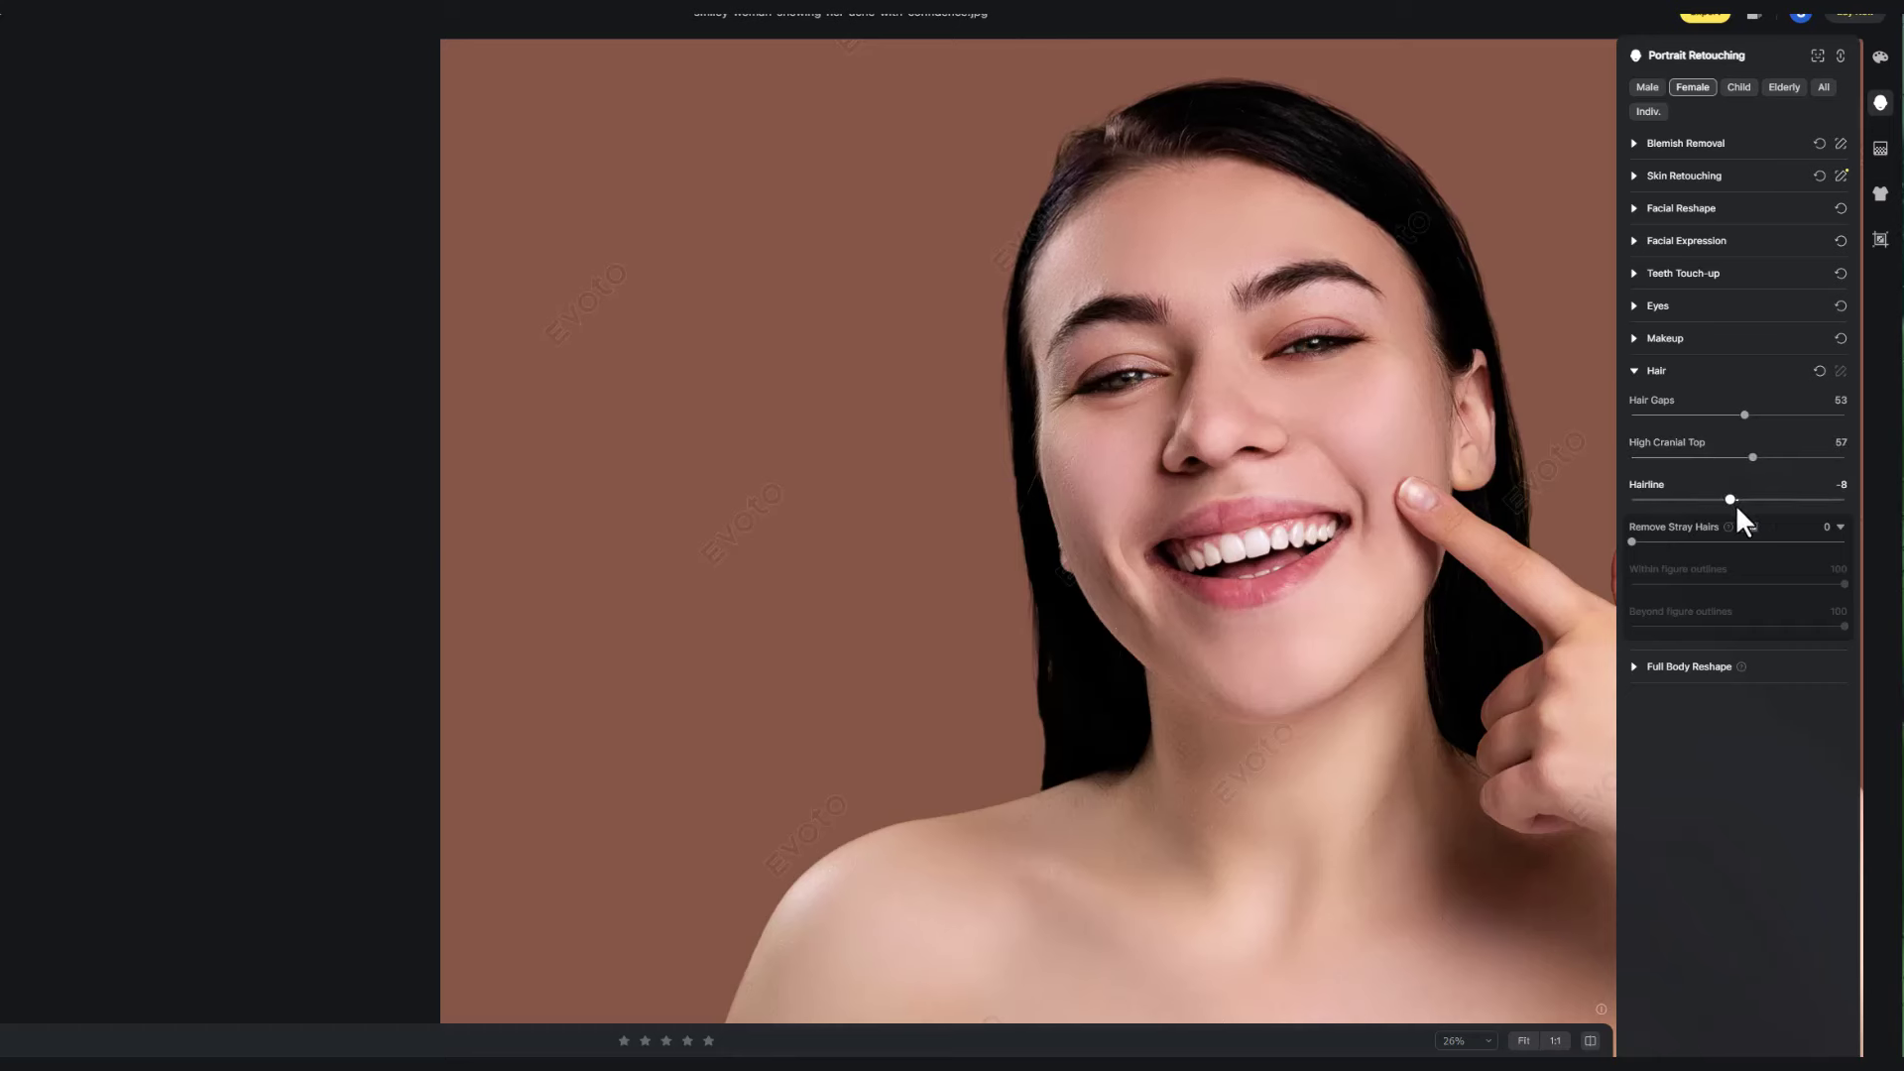
Step: In Headshot Backdrop Changer, try several swatches, then apply the Gray03 backdrop
left_click(1879, 132)
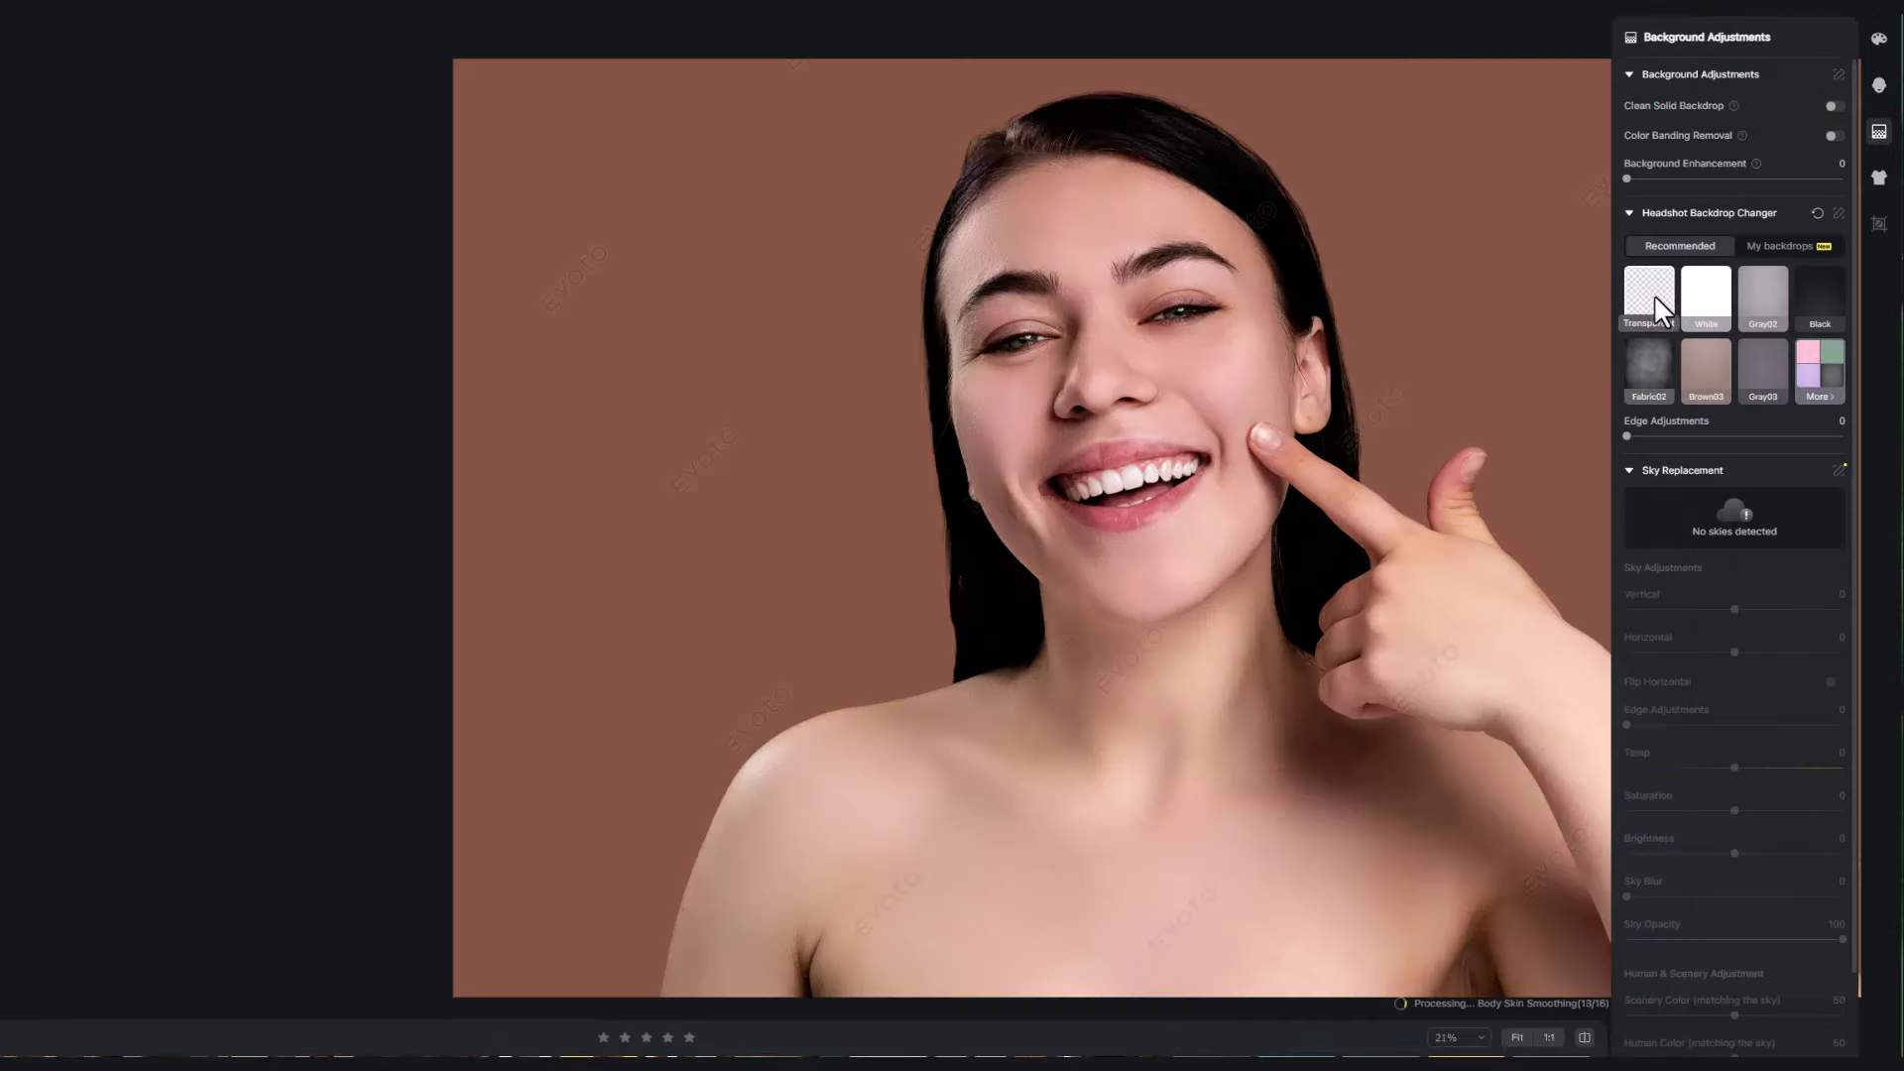
left_click(1655, 299)
left_click(1764, 298)
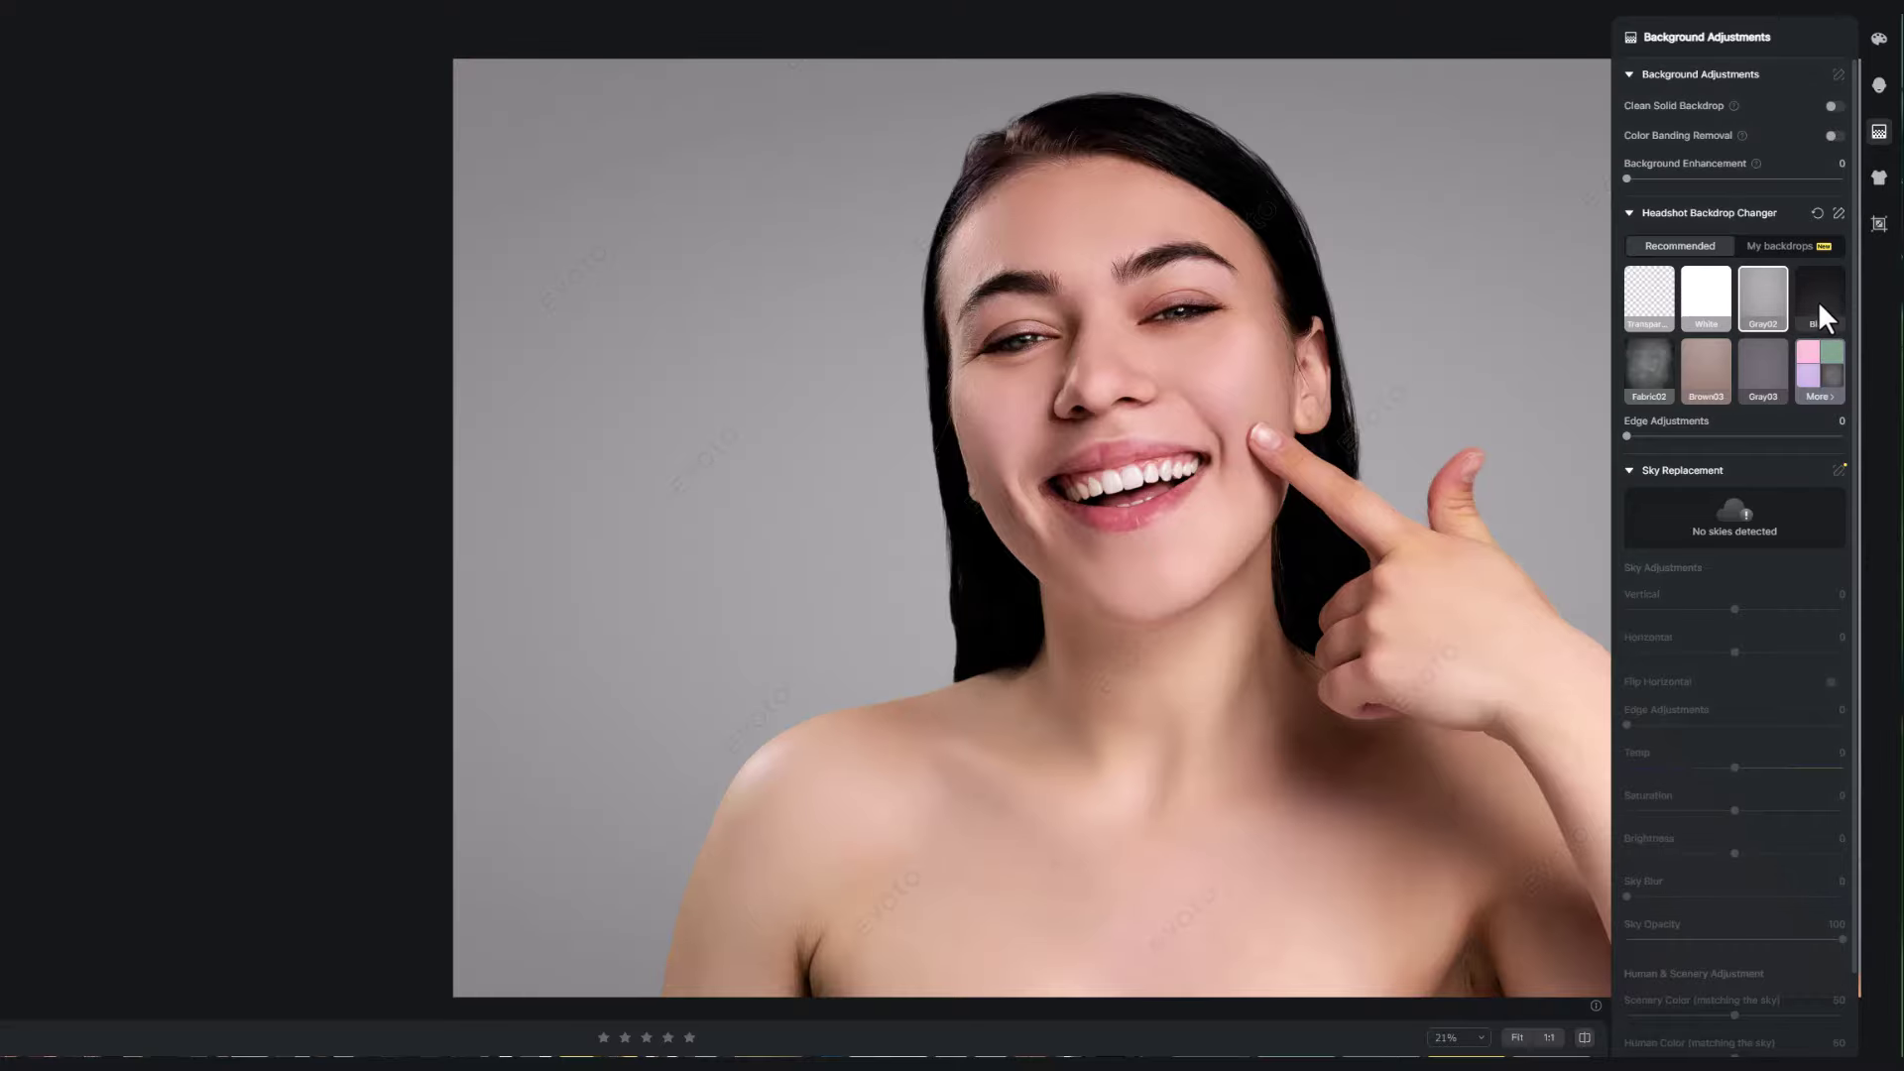
left_click(1652, 359)
left_click(1771, 370)
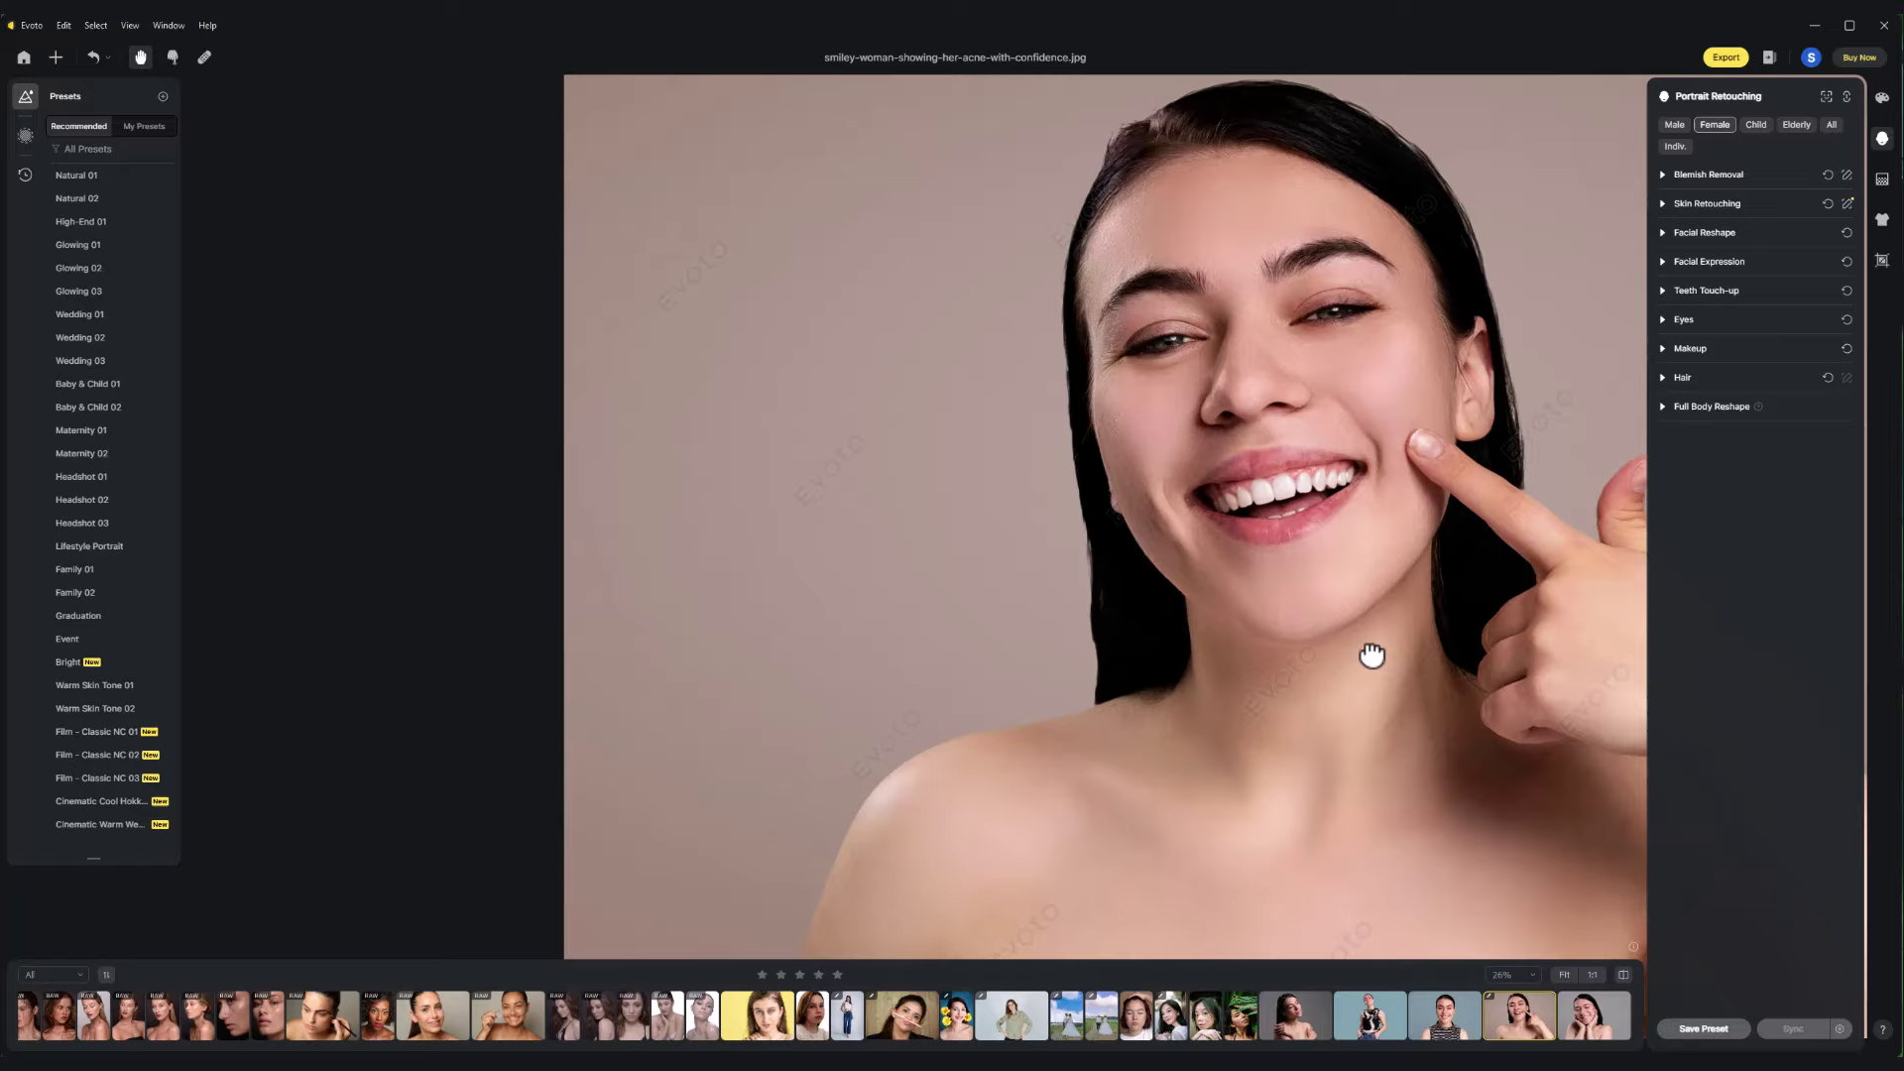
scroll(1339, 608, "down", 3)
scroll(1351, 607, "up", 2)
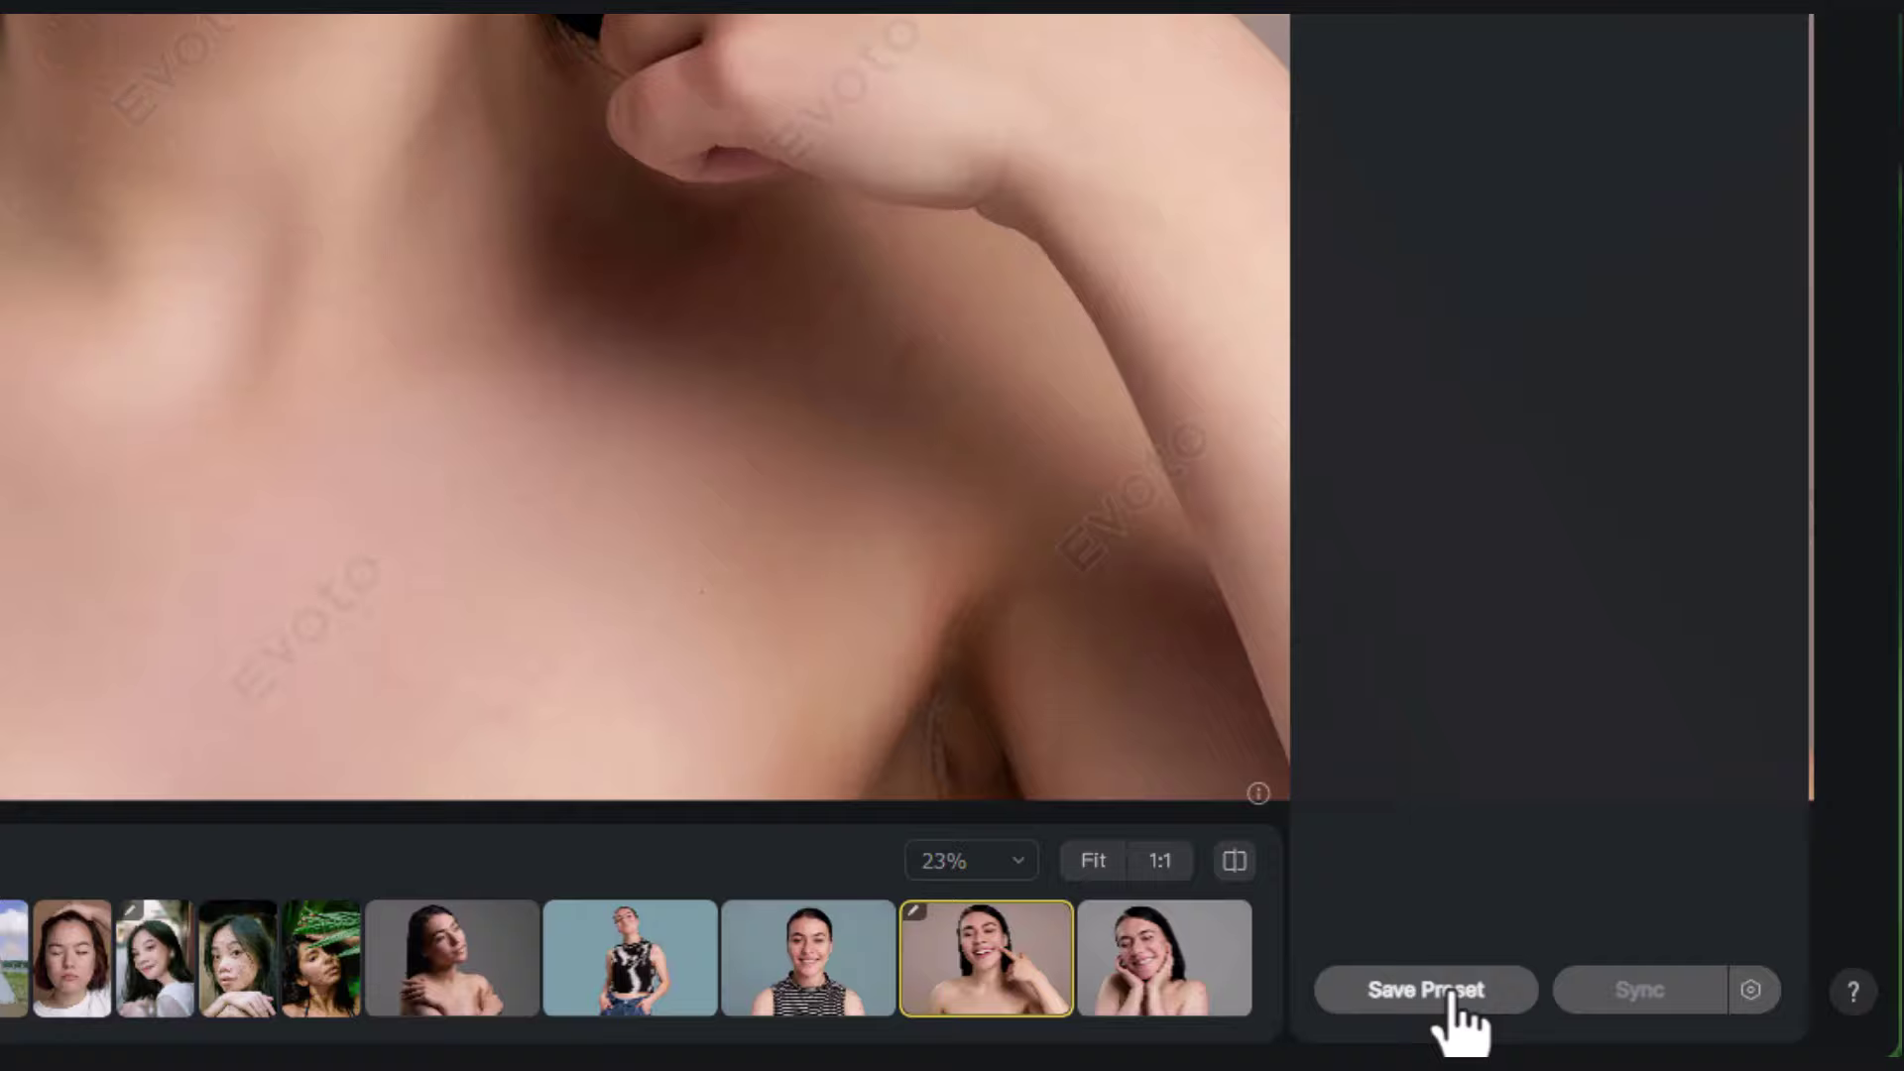
Step: Start saving the portrait's retouching edits as a new preset
left_click(1463, 995)
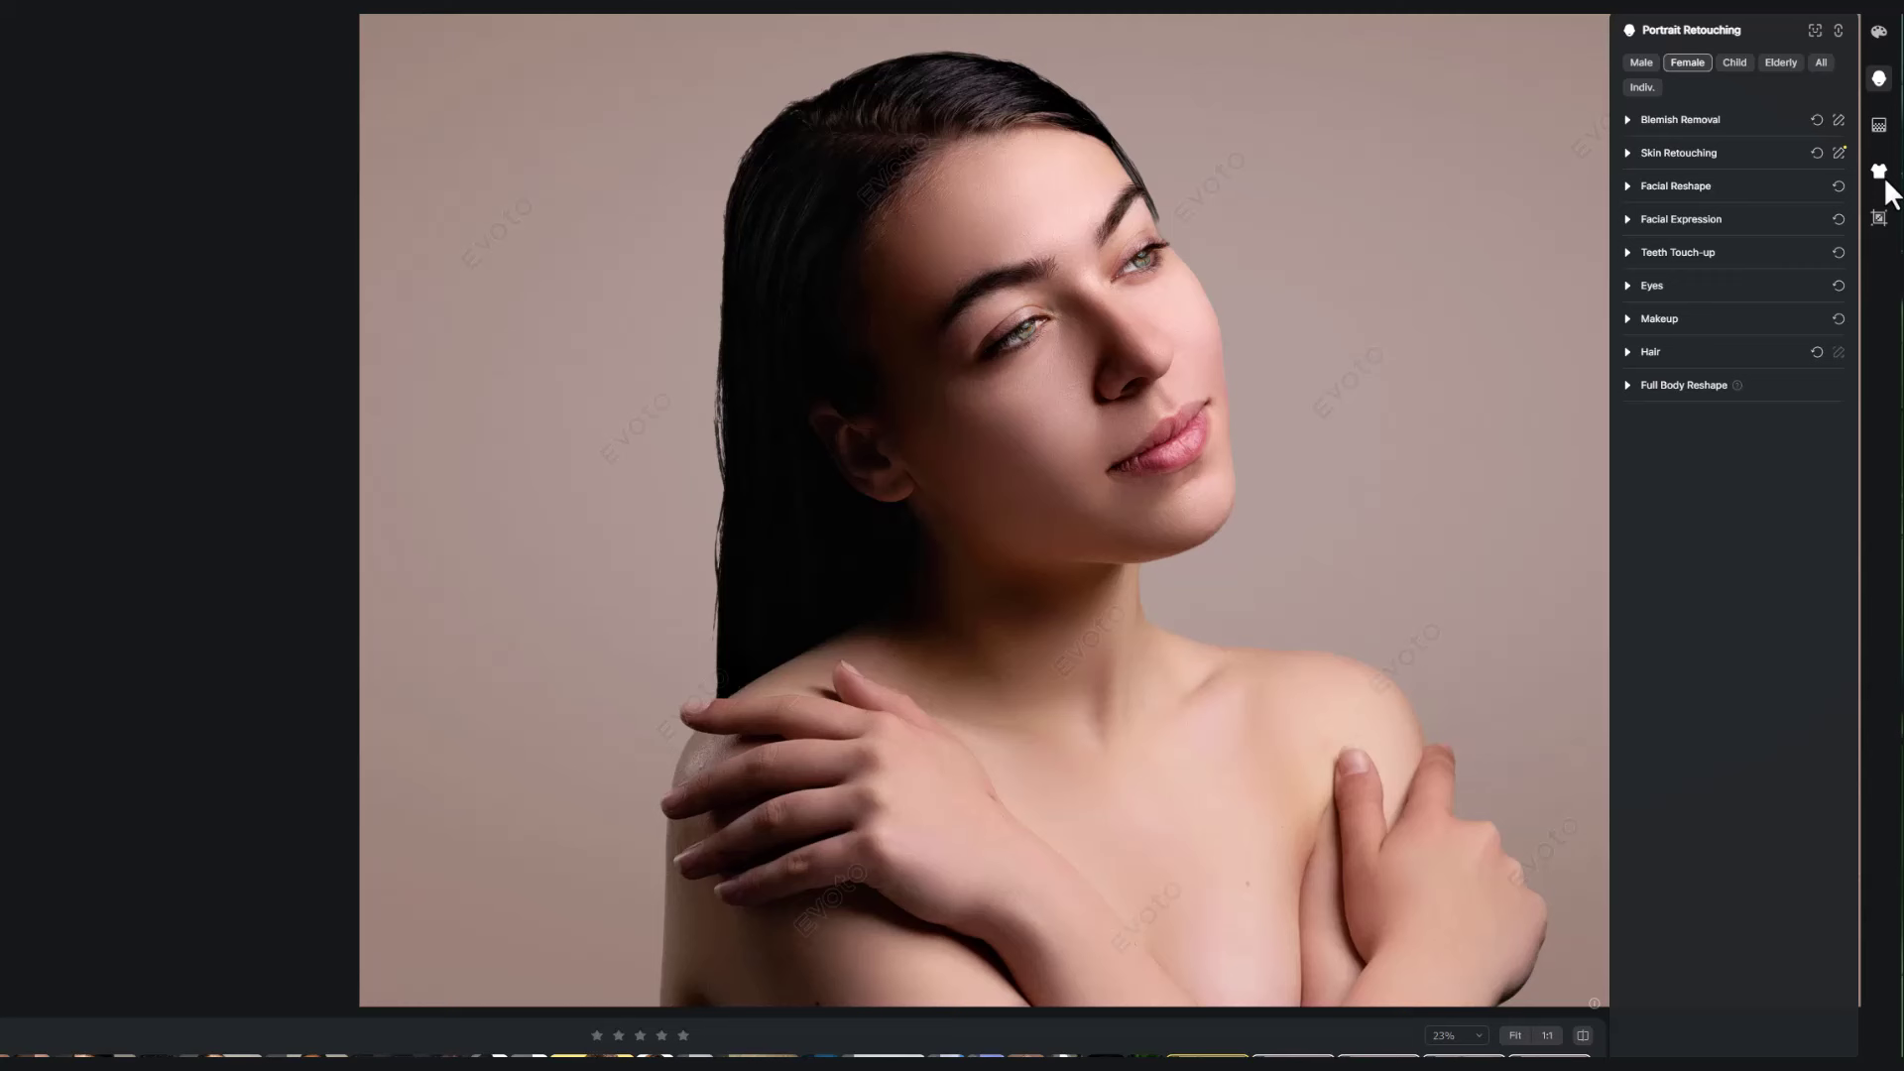
Step: Turn on Clean Solid Backdrop at Amount 100 and compare against the original
left_click(1879, 118)
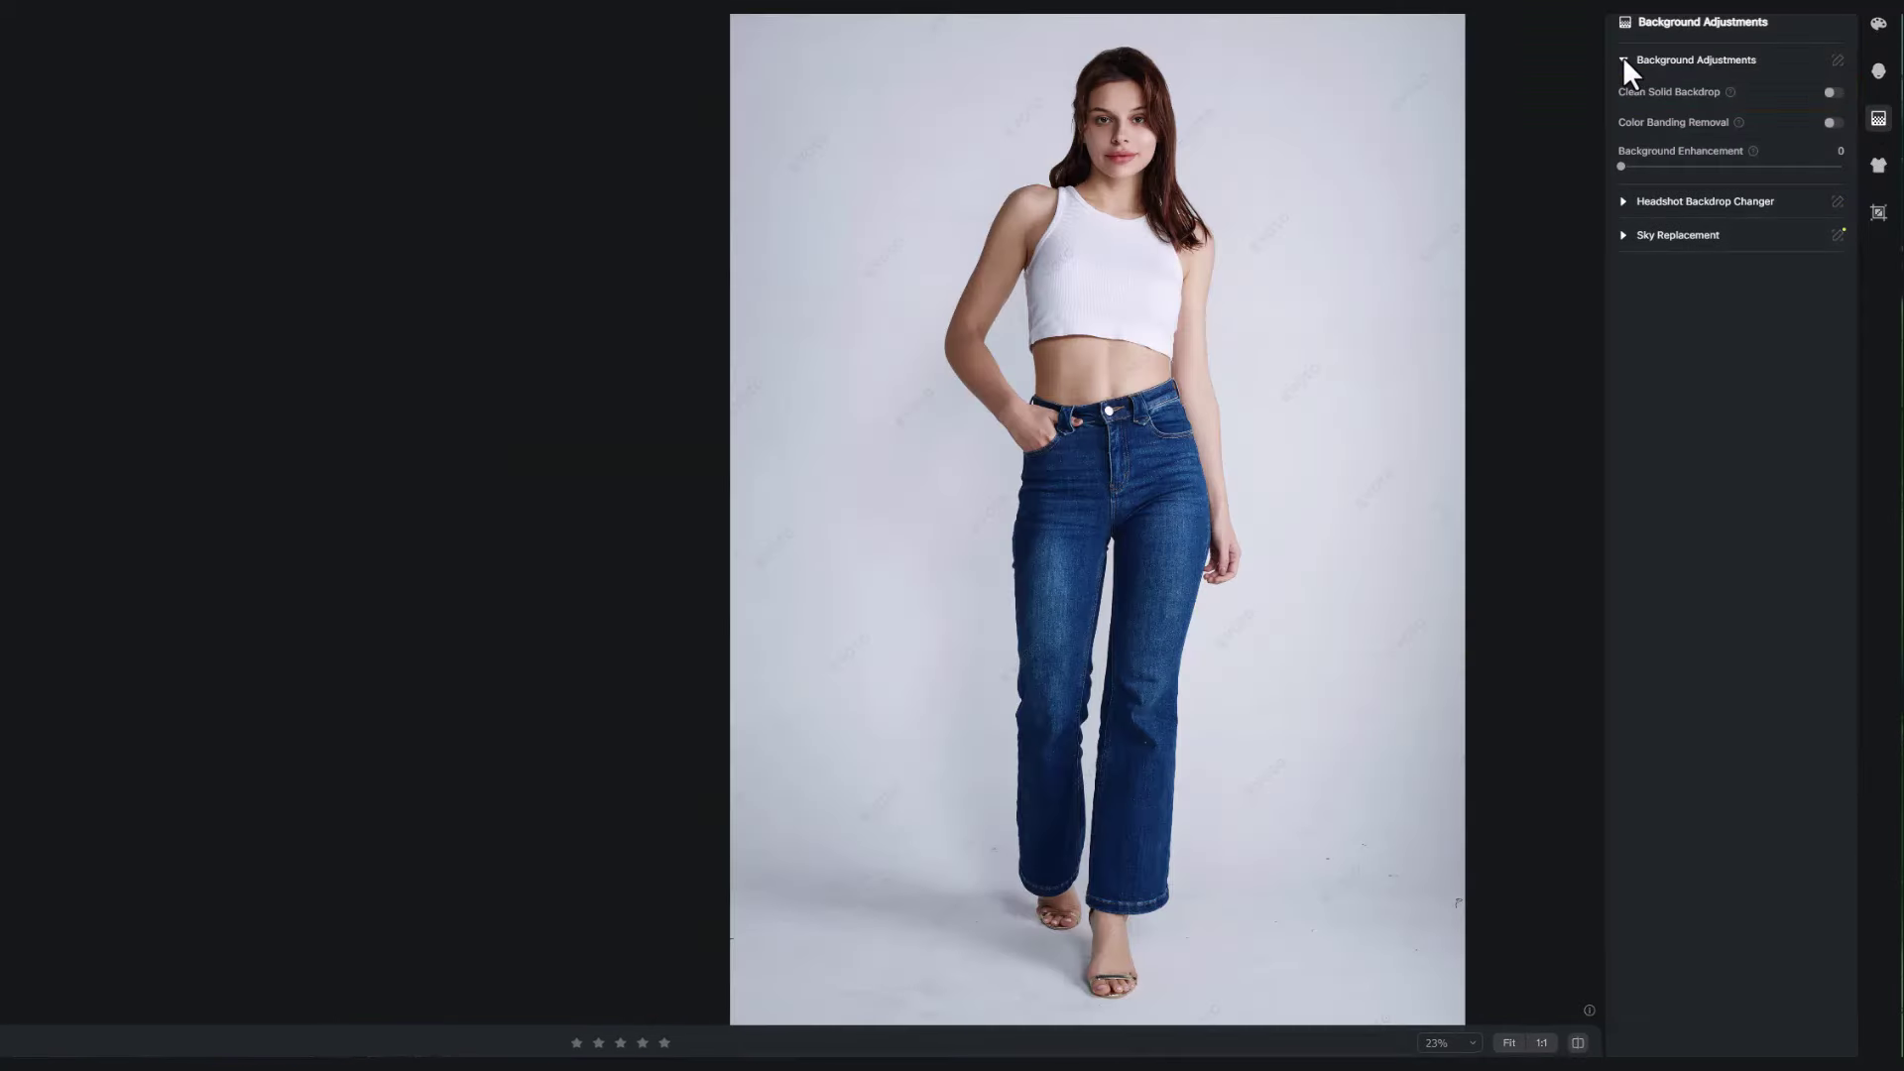
scroll(885, 834, "up", 3)
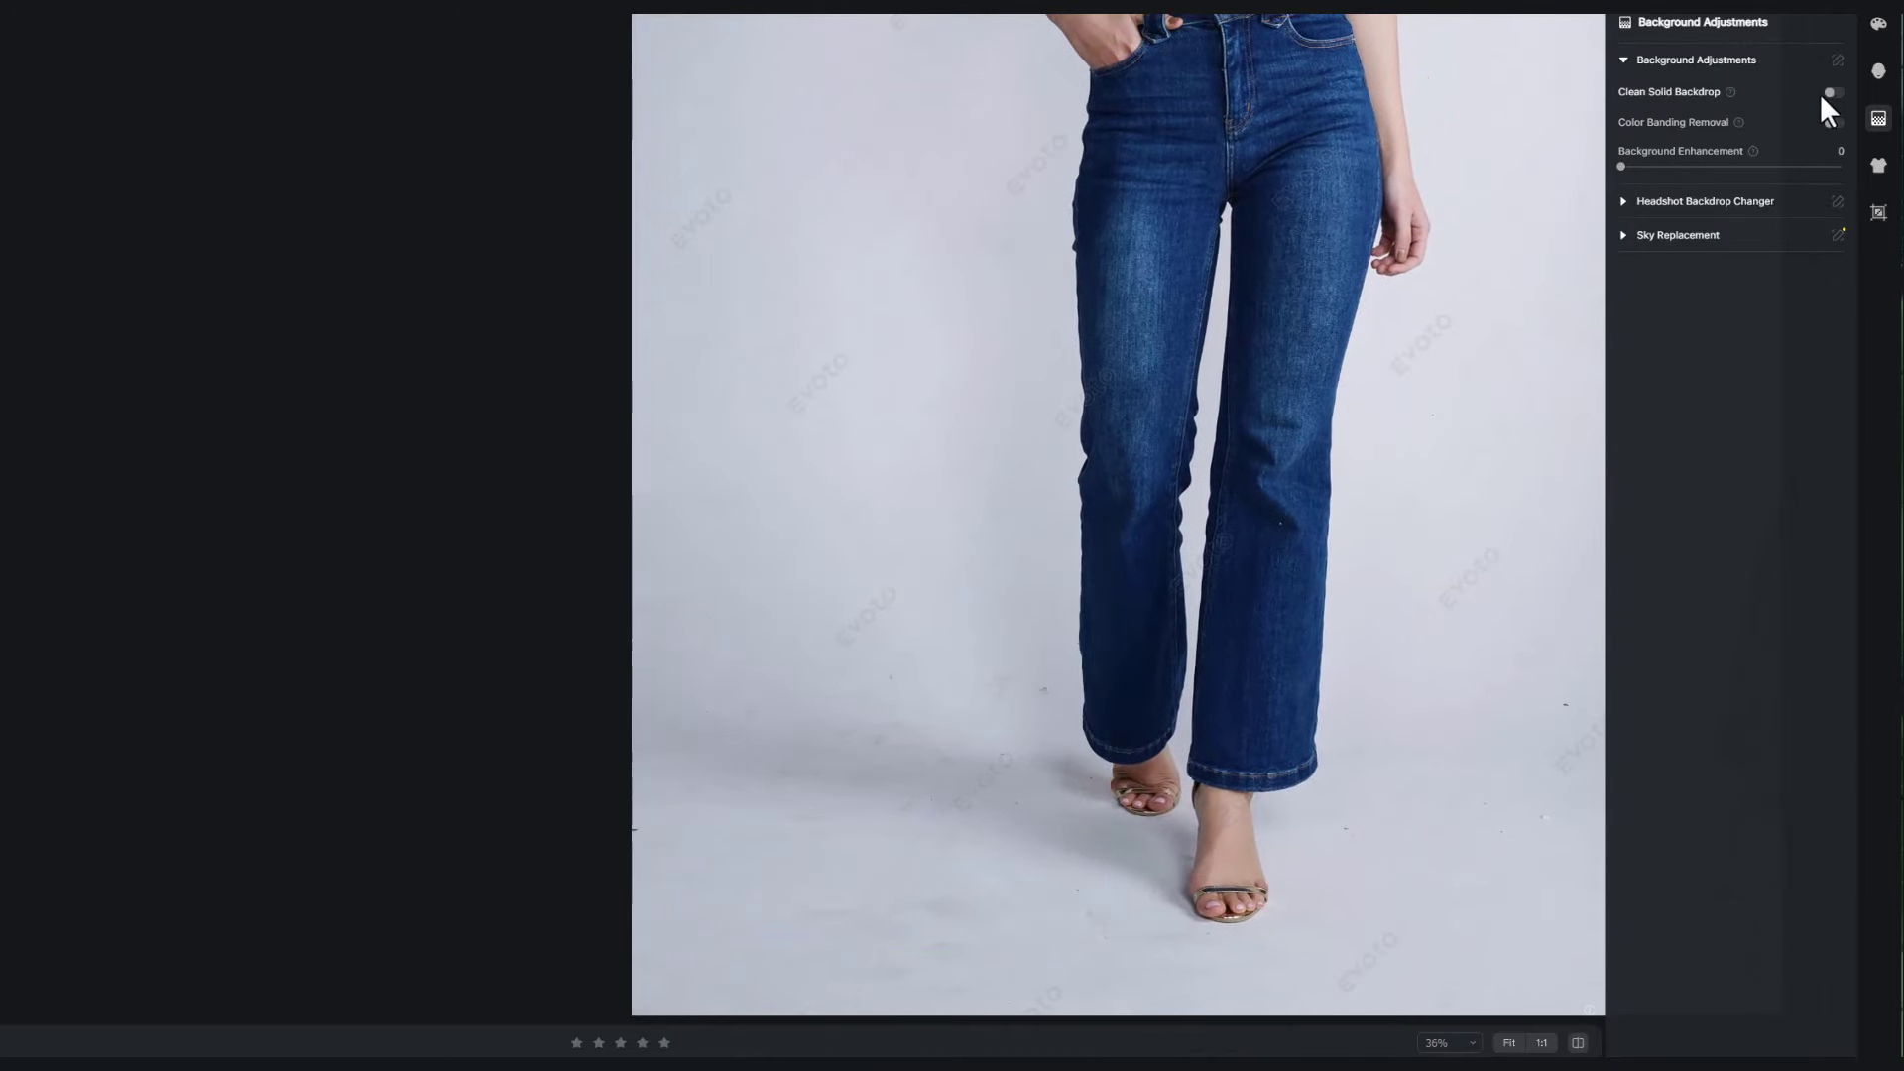
left_click(1832, 95)
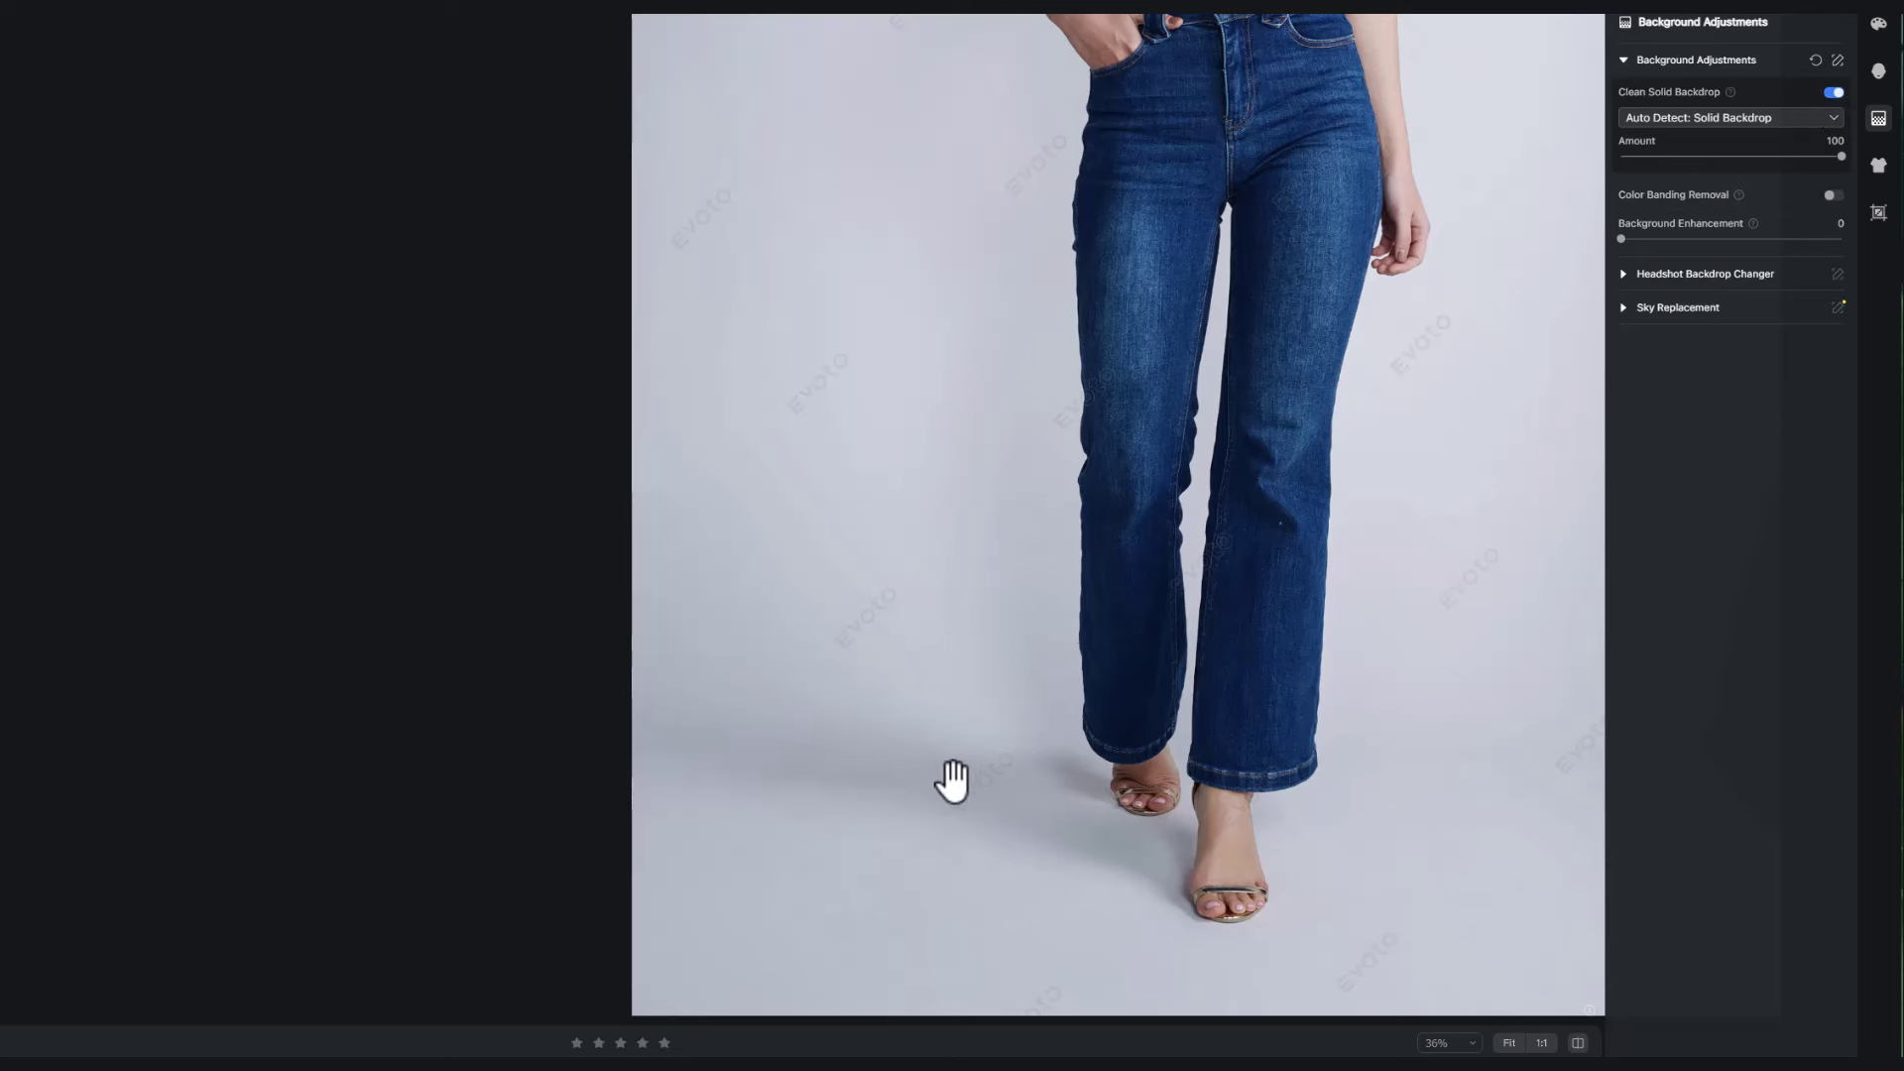
left_click(1578, 1044)
left_click(1579, 1044)
Step: Apply the Recommended Blue Skies preset 07 in Sky Replacement
left_click(1634, 73)
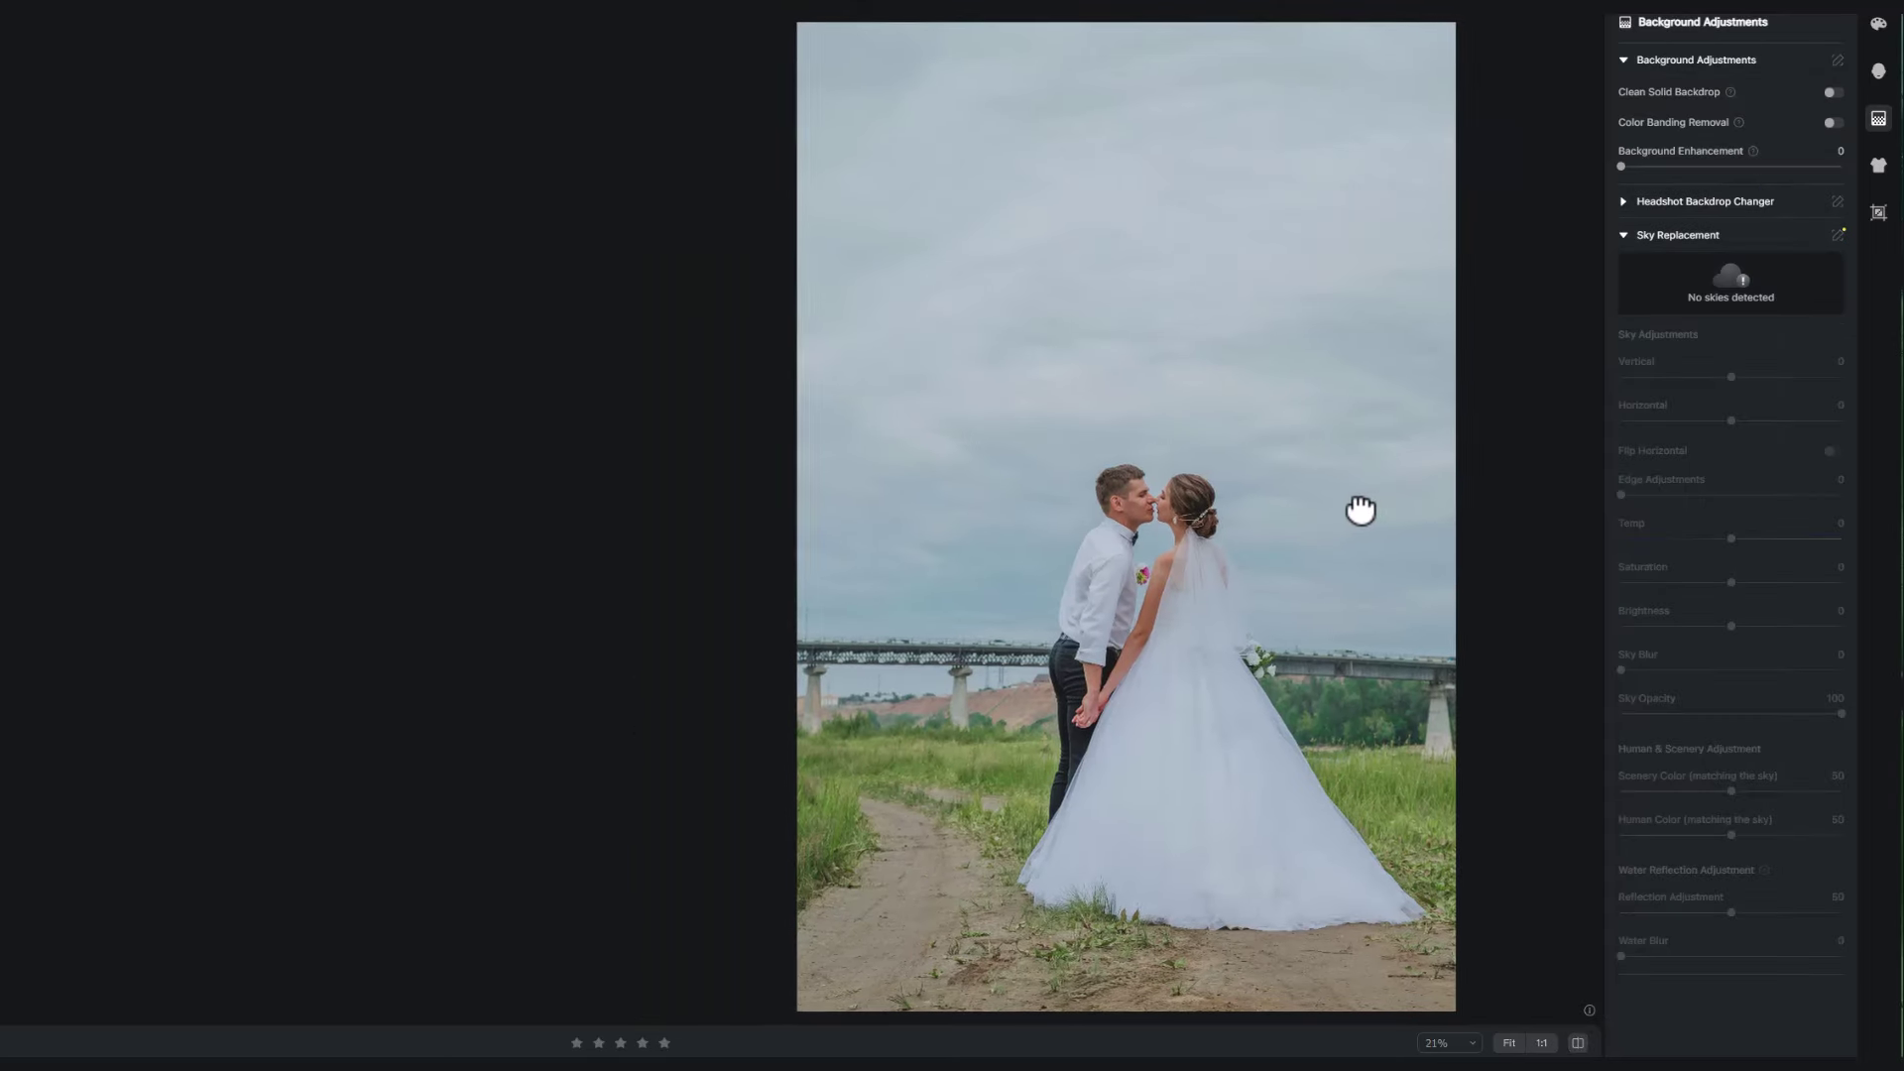
left_click(1676, 283)
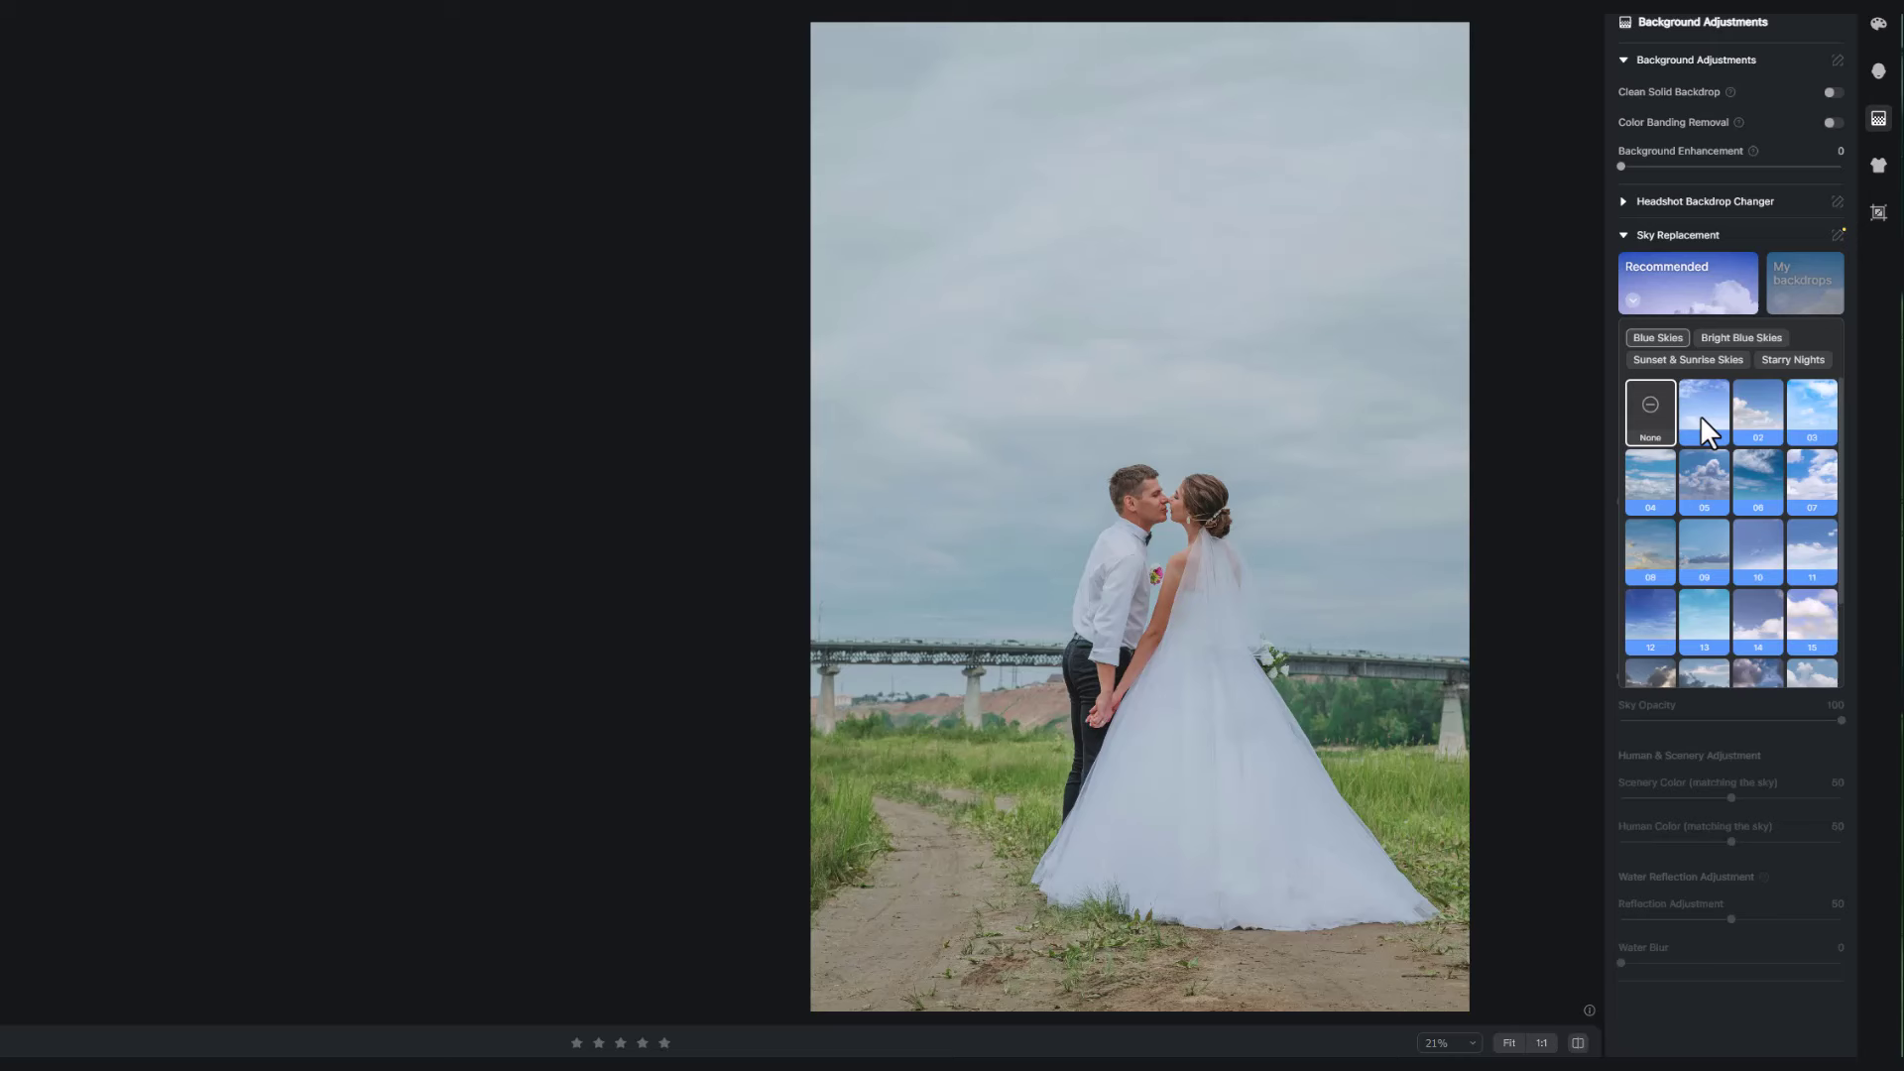
left_click(1801, 473)
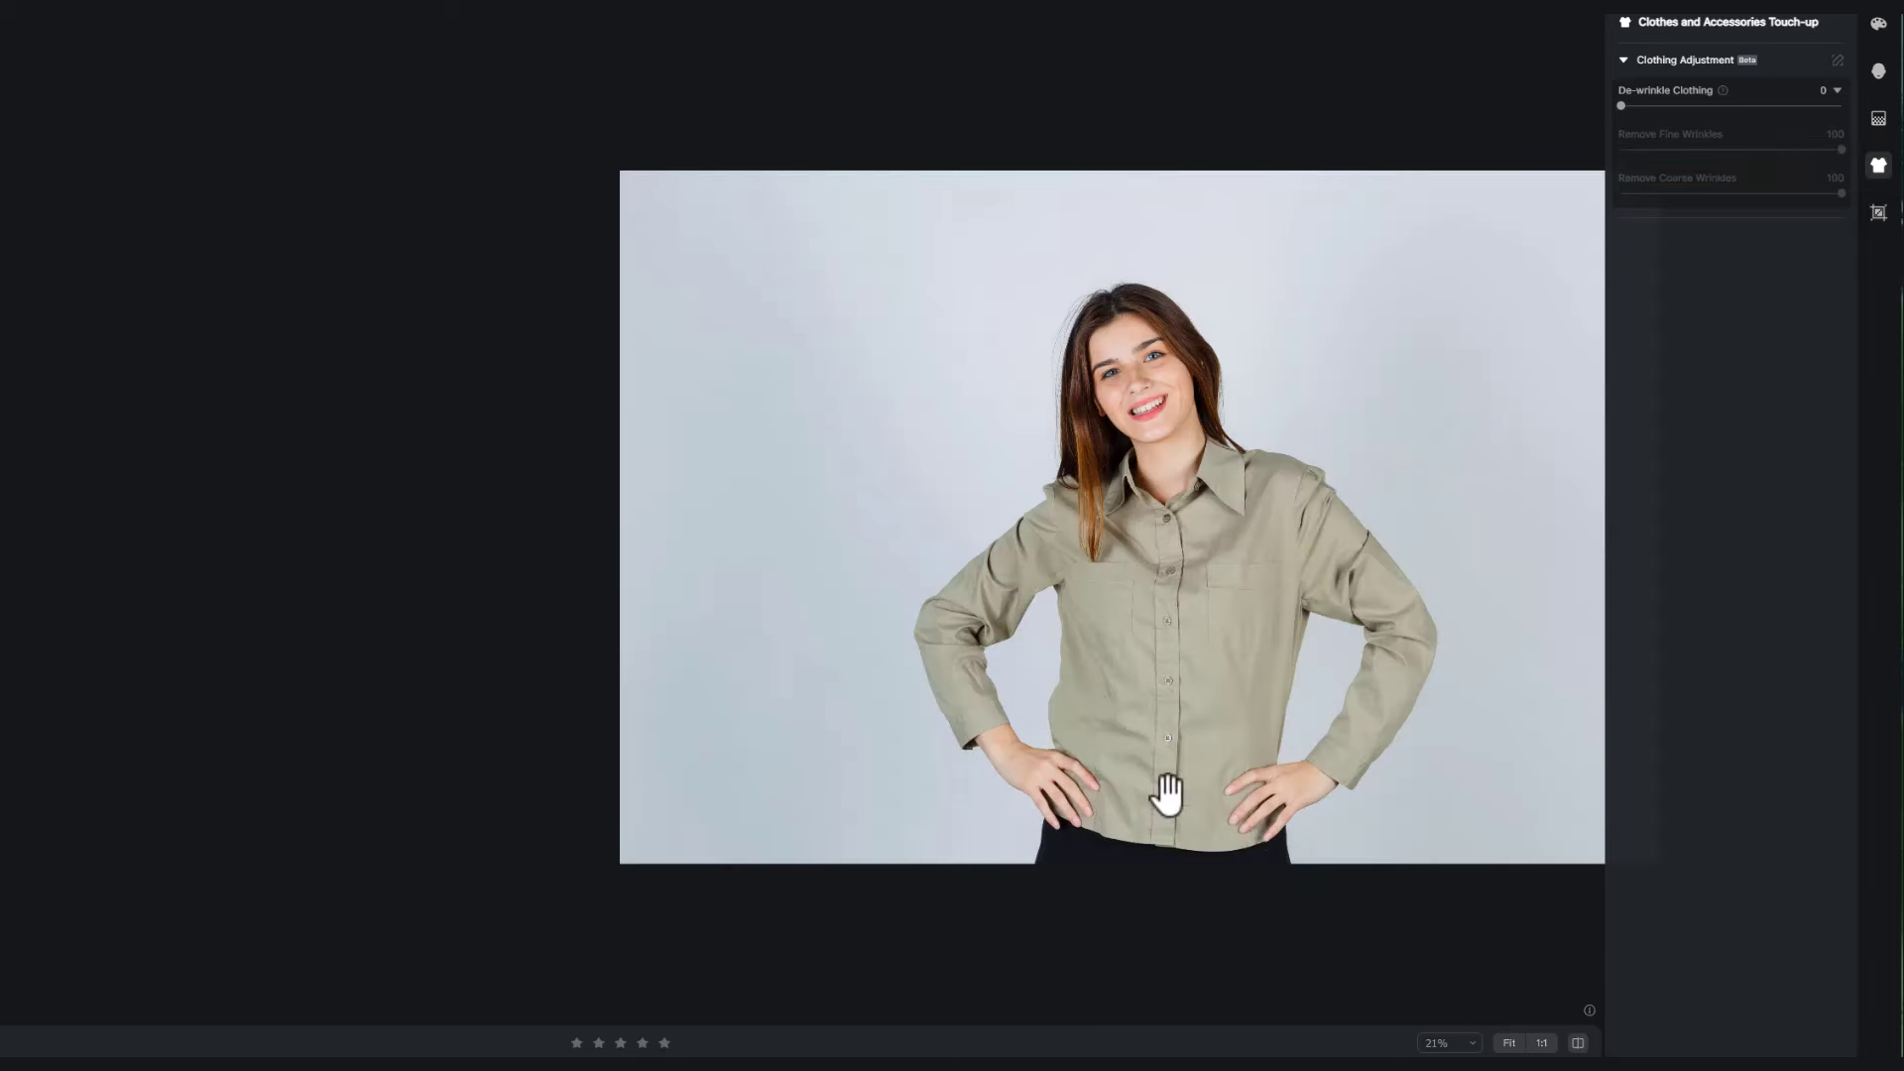
scroll(1169, 788, "up", 3)
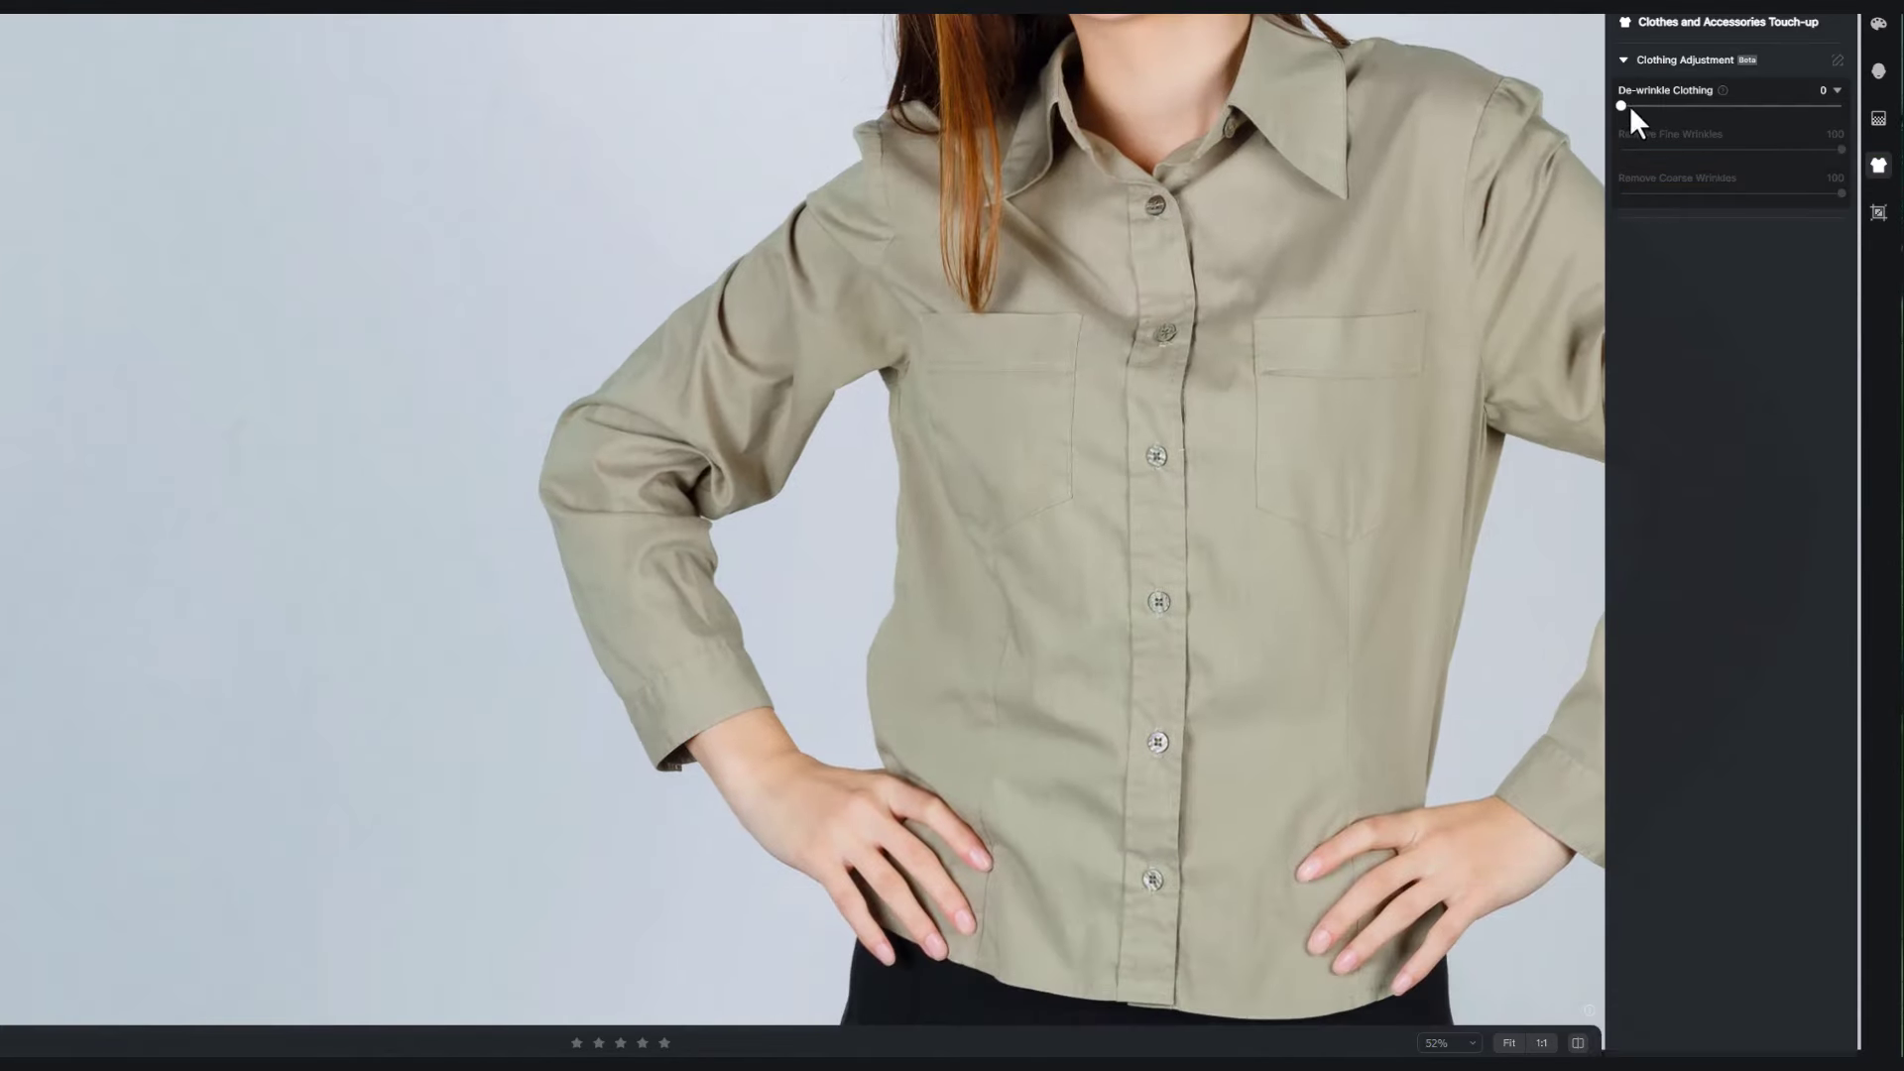
Step: Set De-wrinkle Clothing to 85 and compare against the original shirt
left_click_drag(1621, 106, 1791, 106)
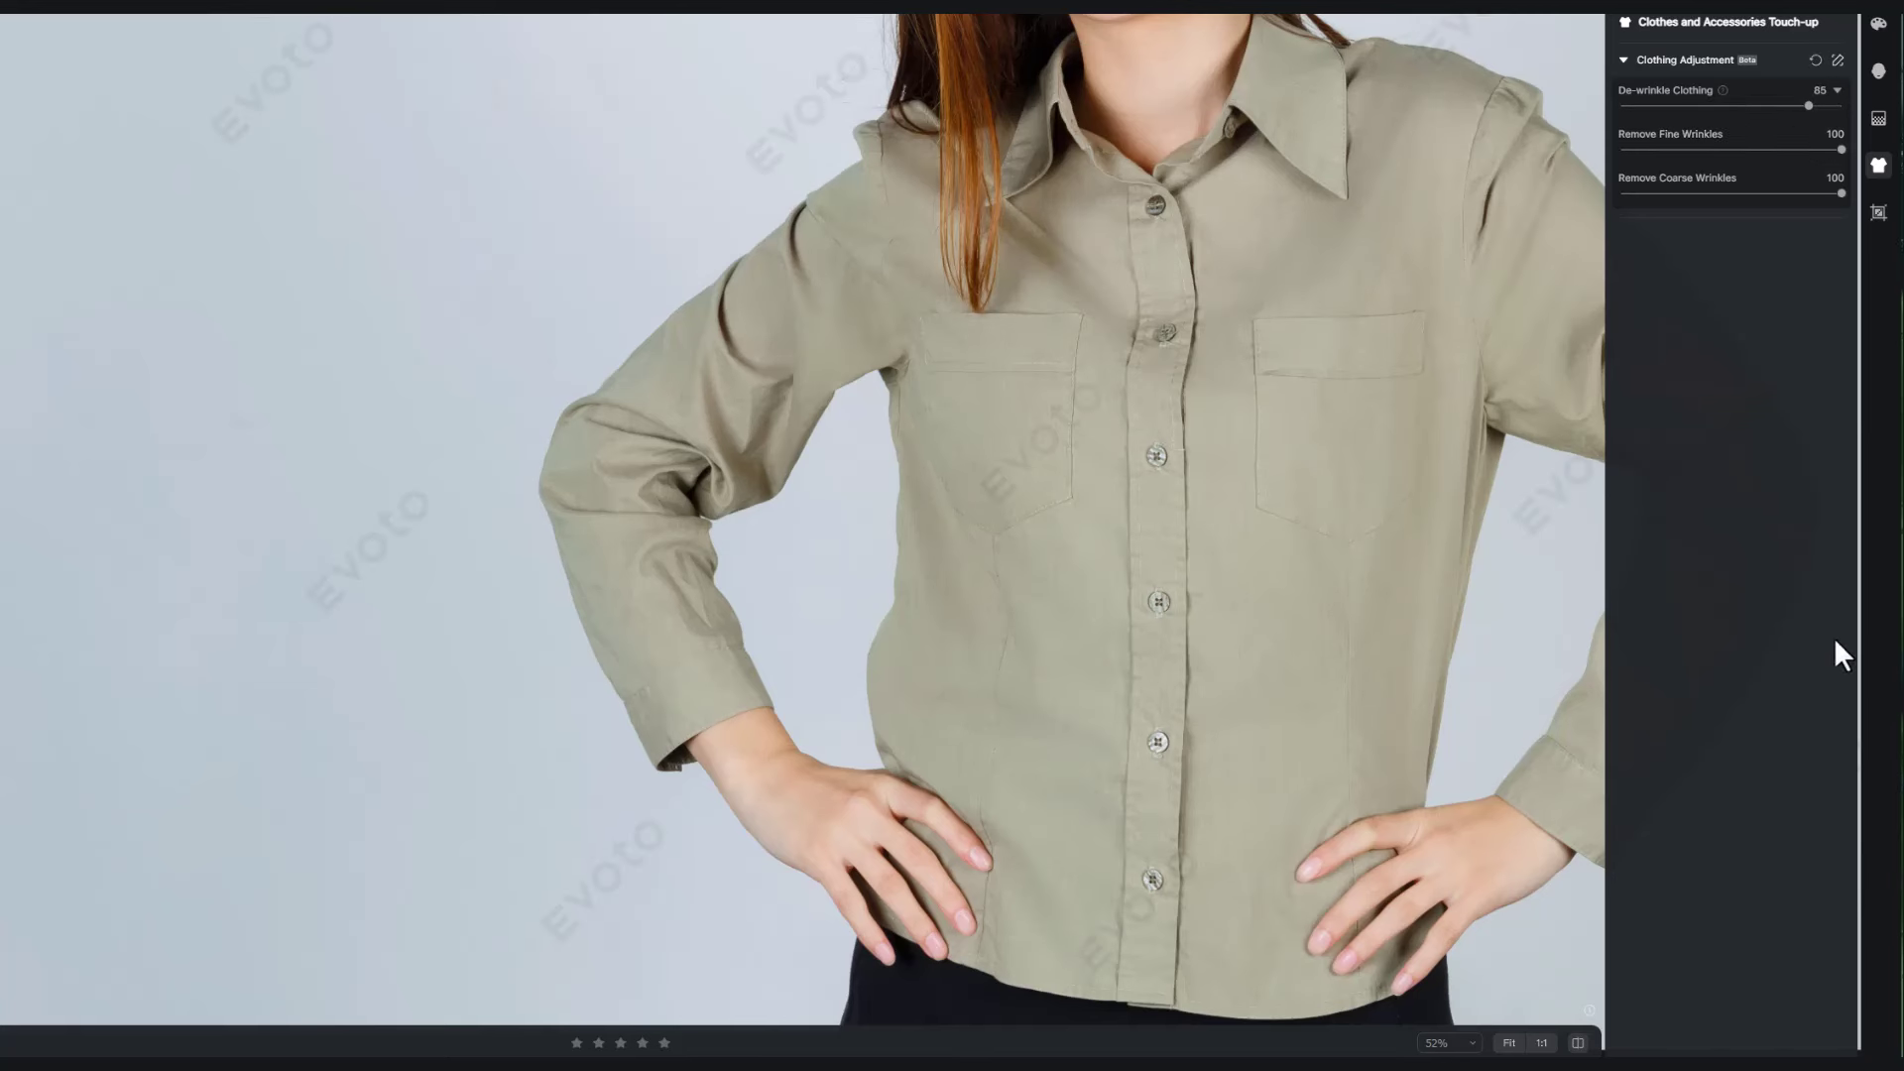
left_click(1579, 1046)
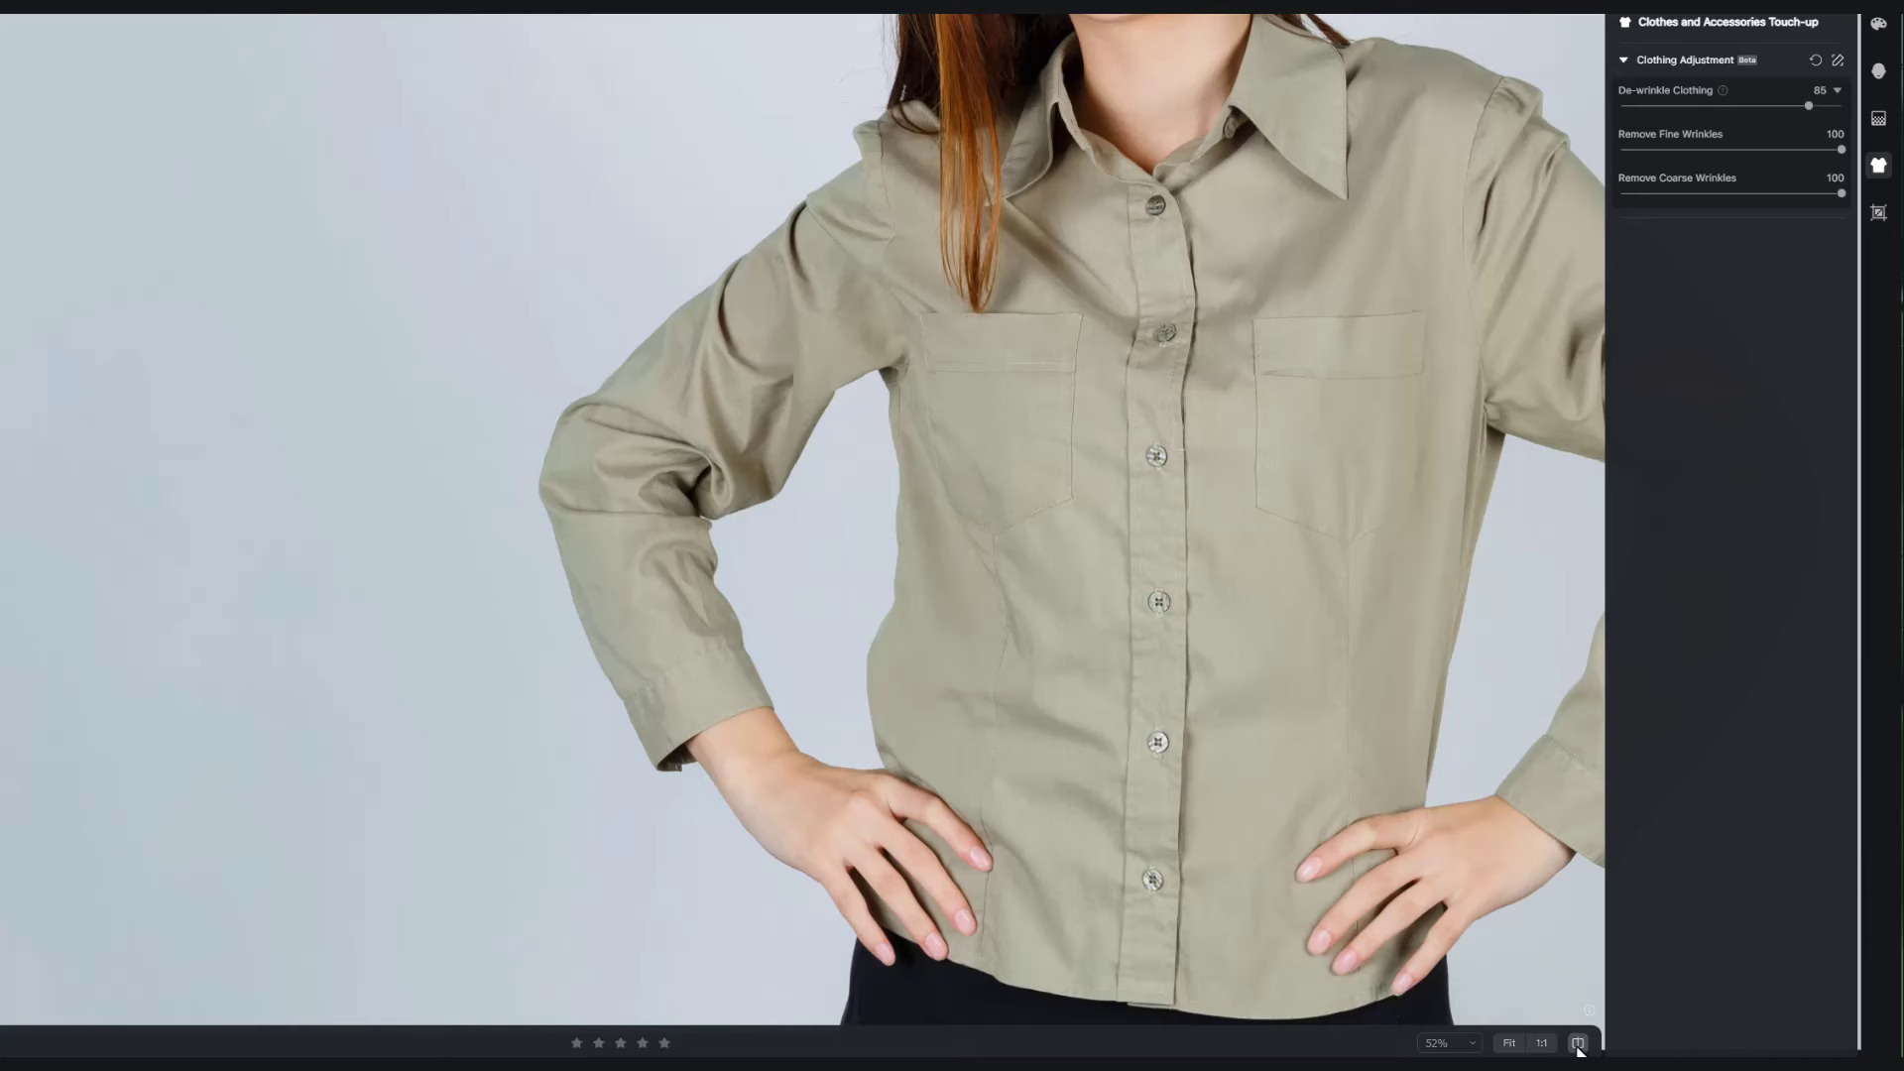
left_click(1579, 1047)
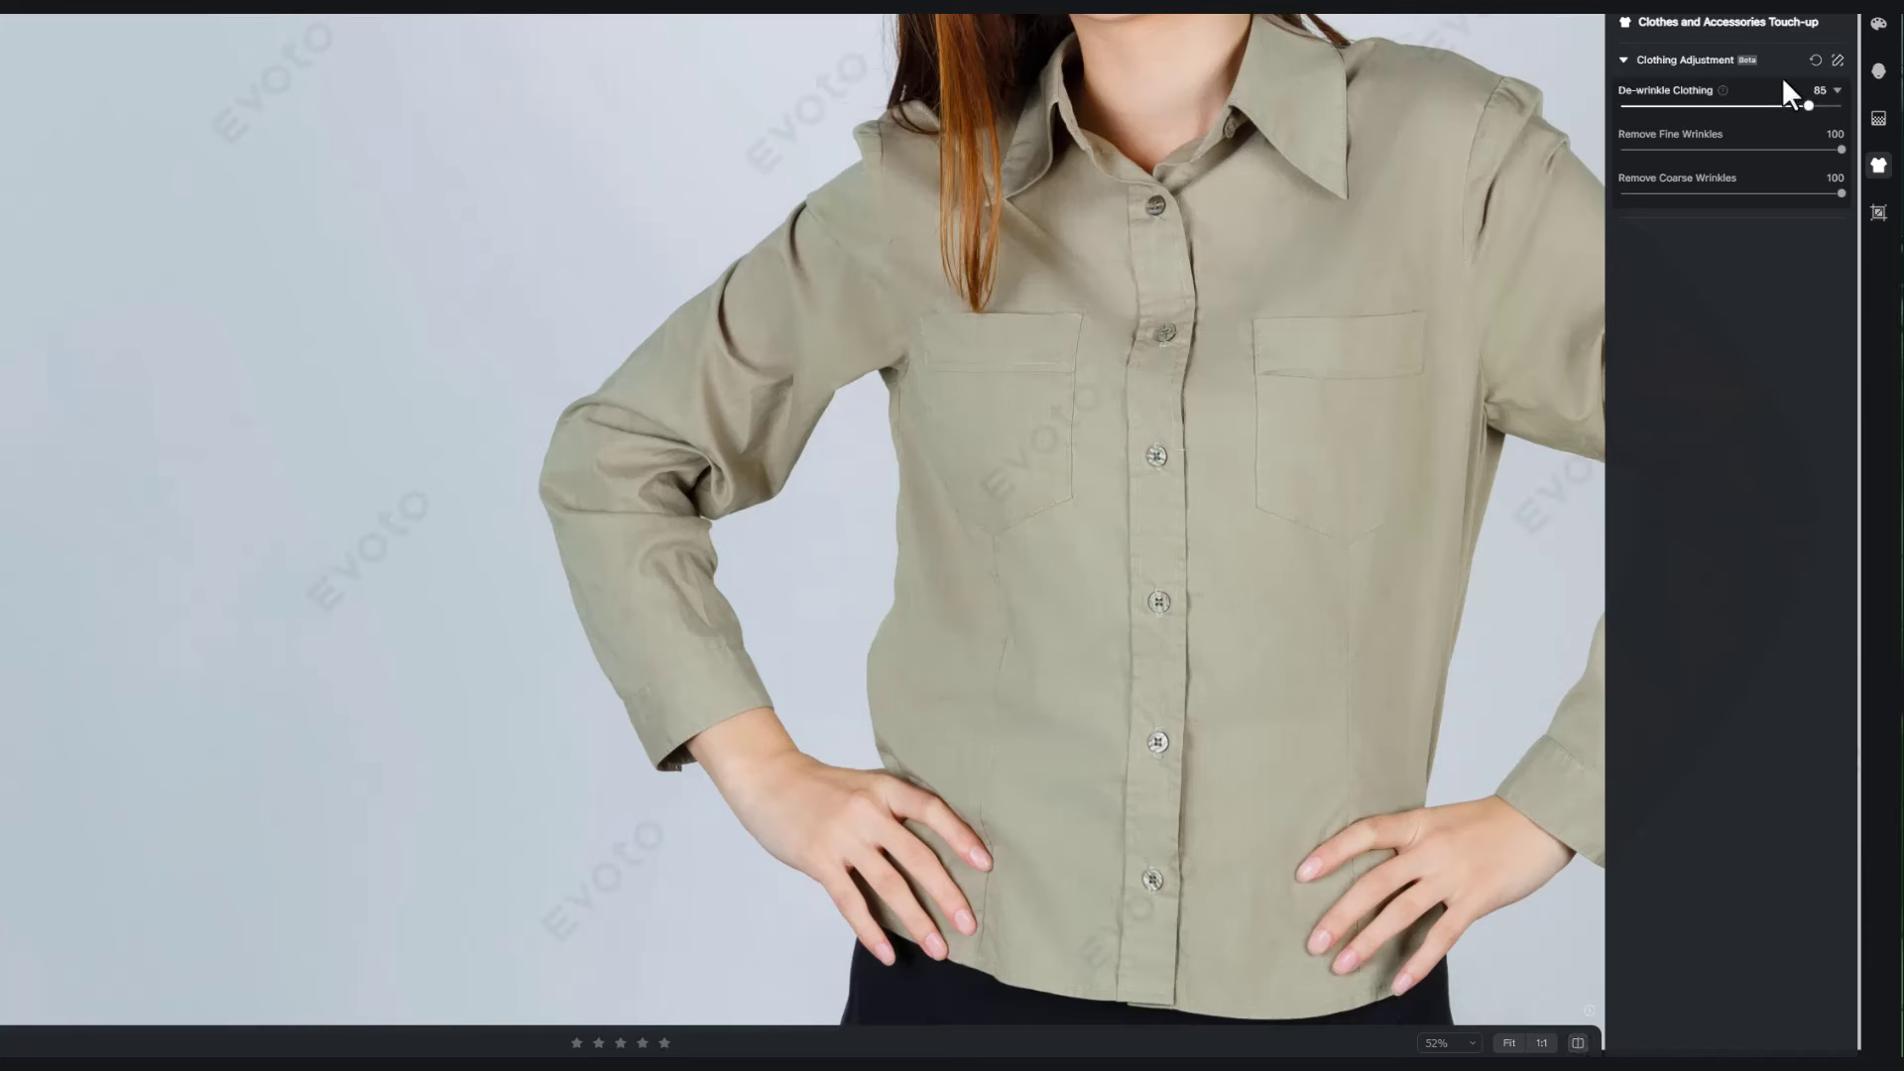